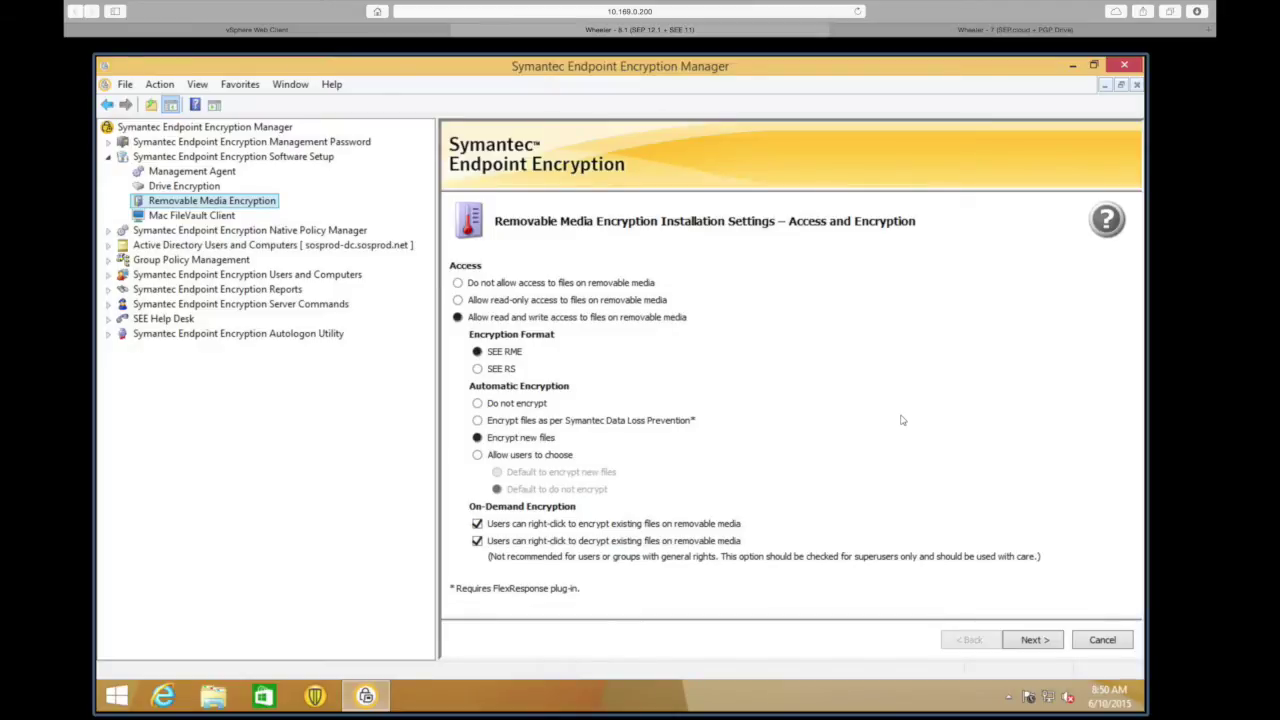
Try read-only access and the SEE RS encryption format, returning to read and write access with SEE RME
left_click(457, 300)
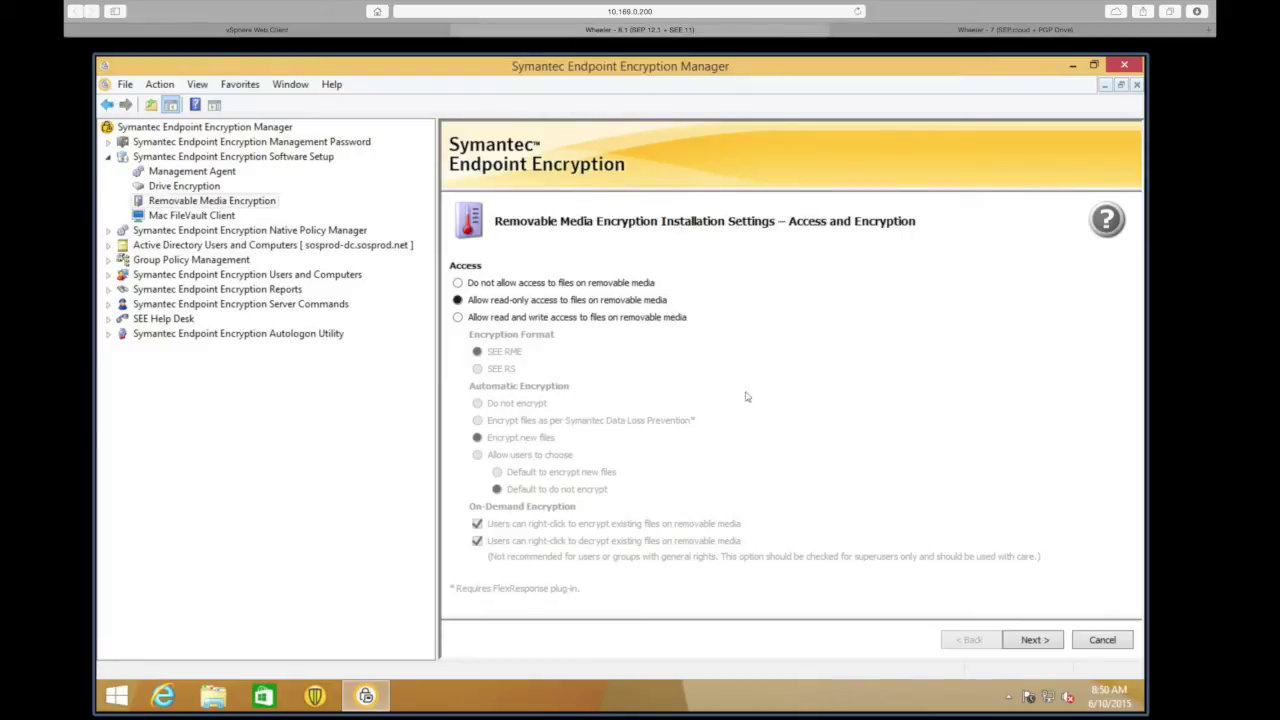
left_click(474, 319)
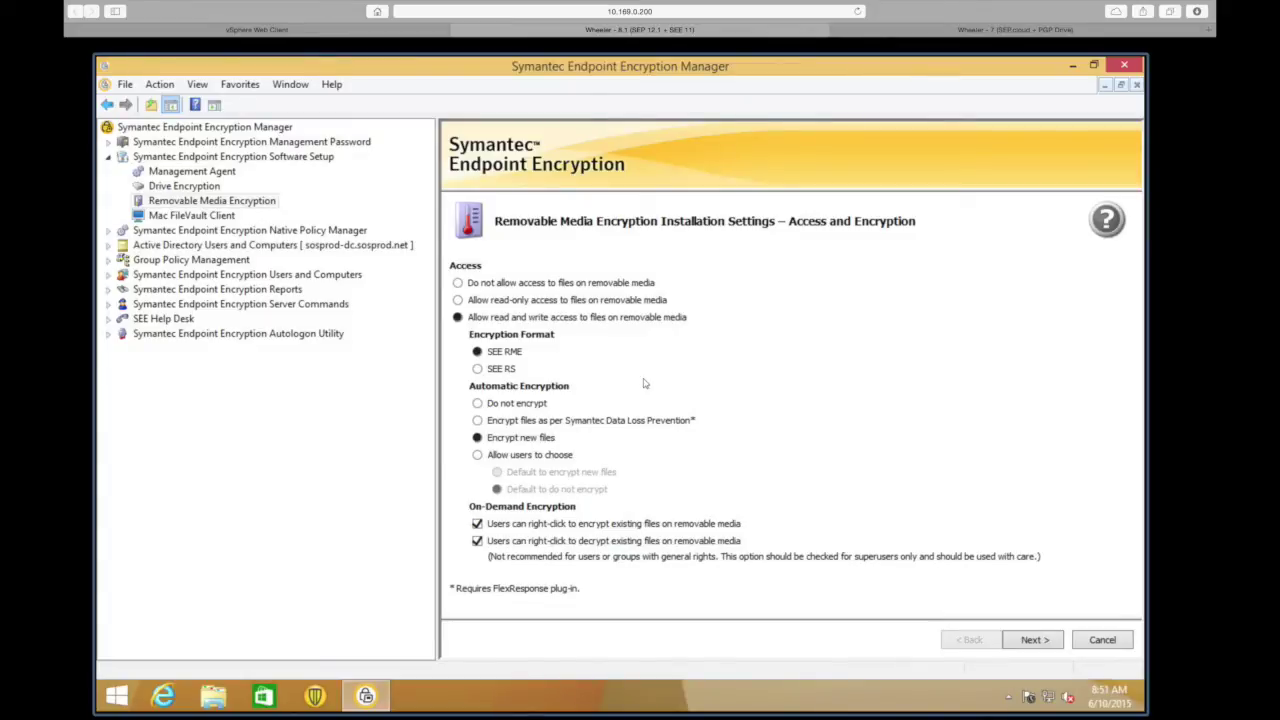
left_click(478, 369)
left_click(477, 352)
Try the automatic encryption options from Do not encrypt through Allow users to choose
mouse_move(650, 705)
left_click(478, 403)
left_click(480, 421)
left_click(477, 439)
left_click(508, 456)
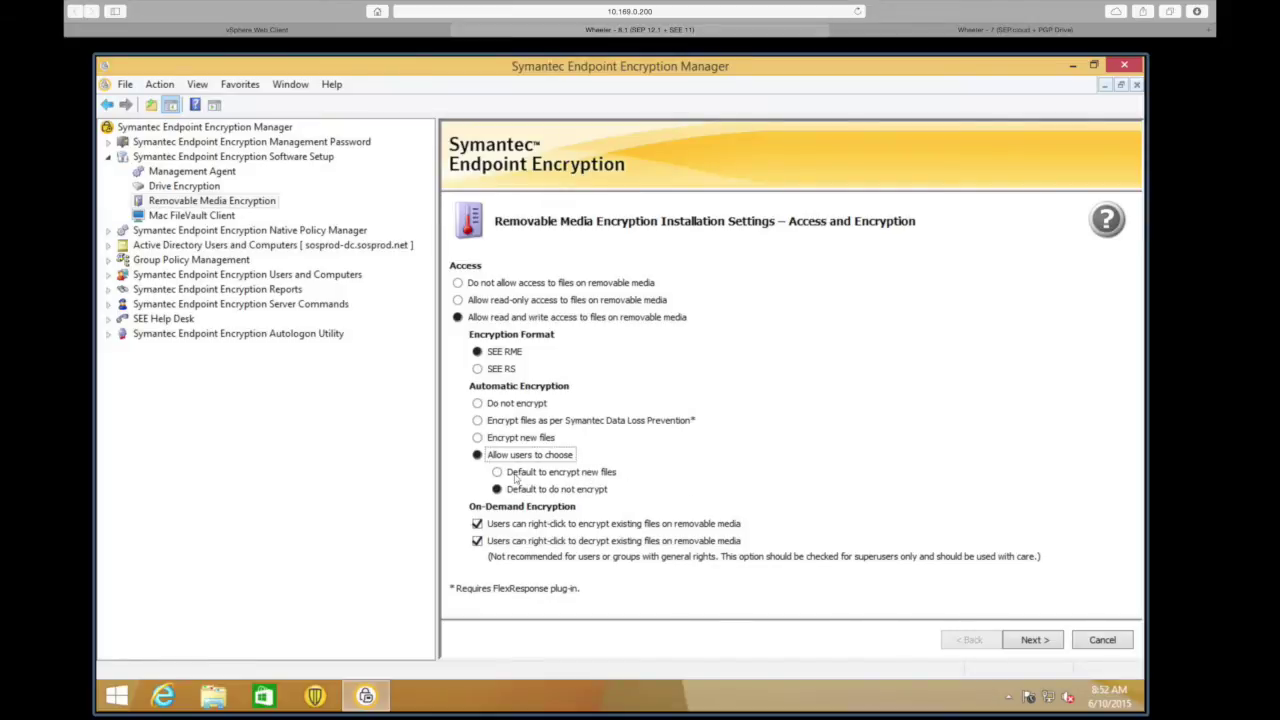
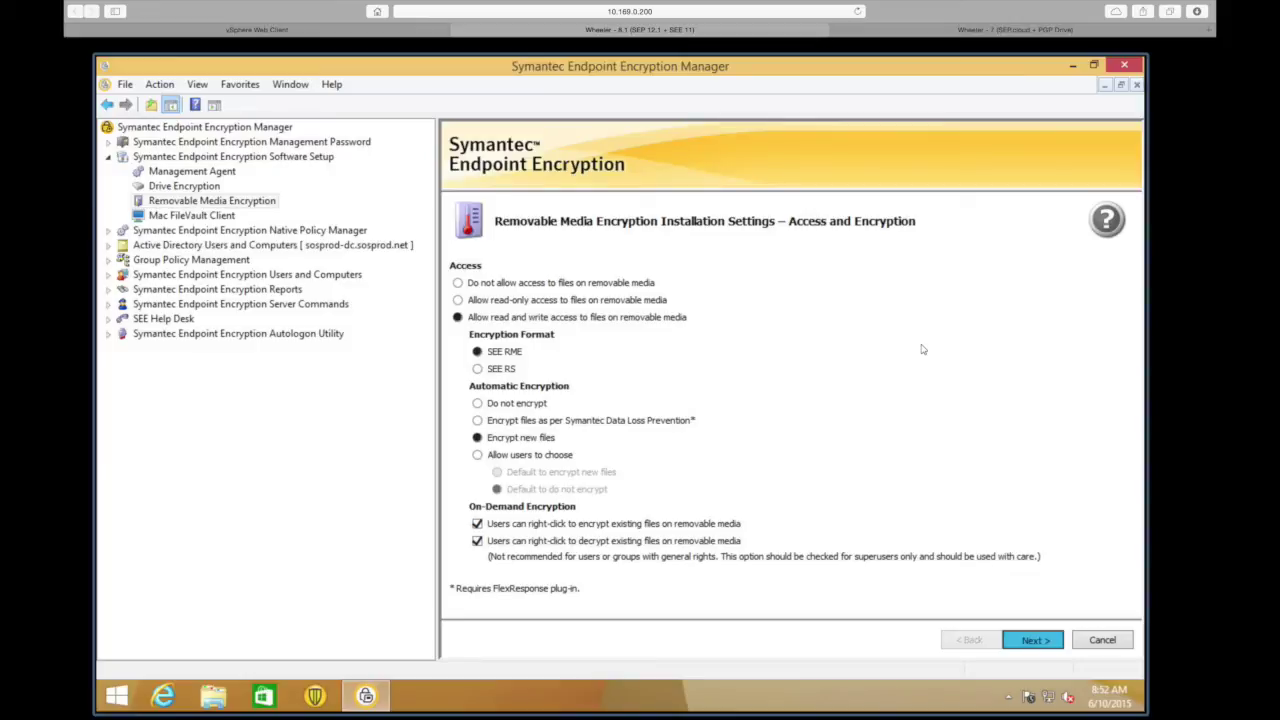
In the device and file type exclusions, disable the multimedia files exemption and change the excluded extension to exe
left_click(1032, 640)
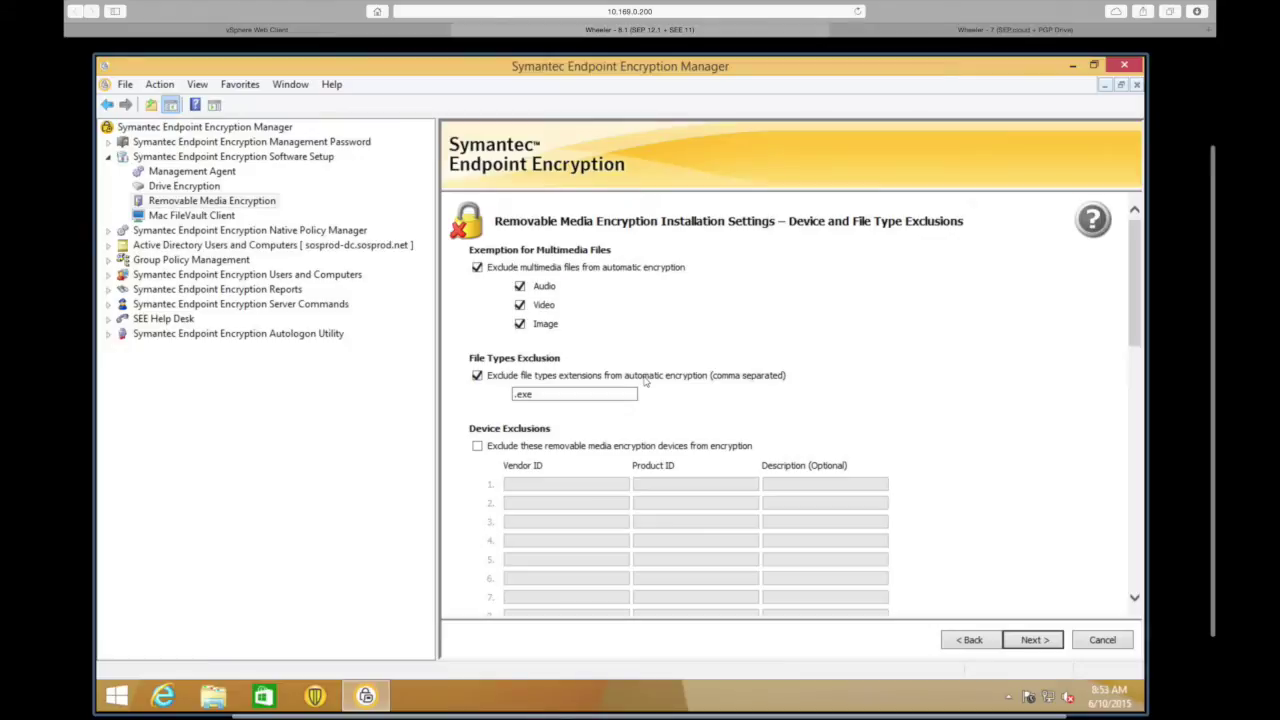
left_click(478, 268)
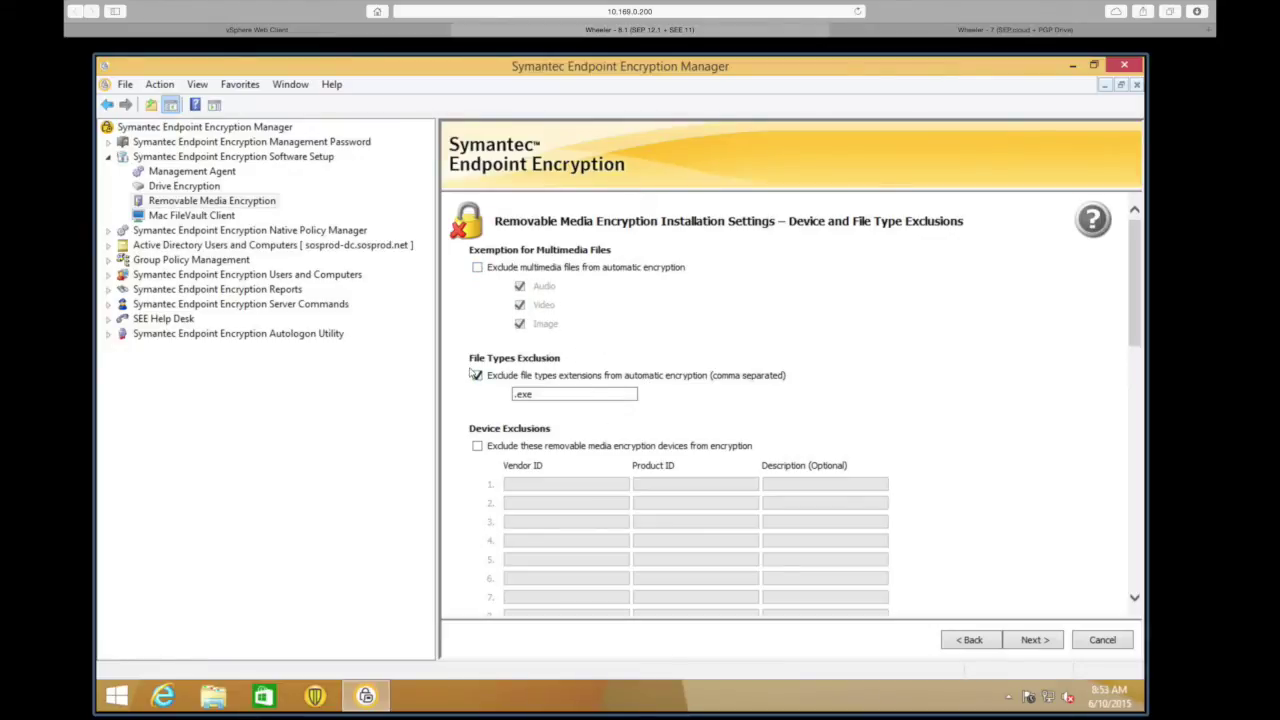
left_click(515, 394)
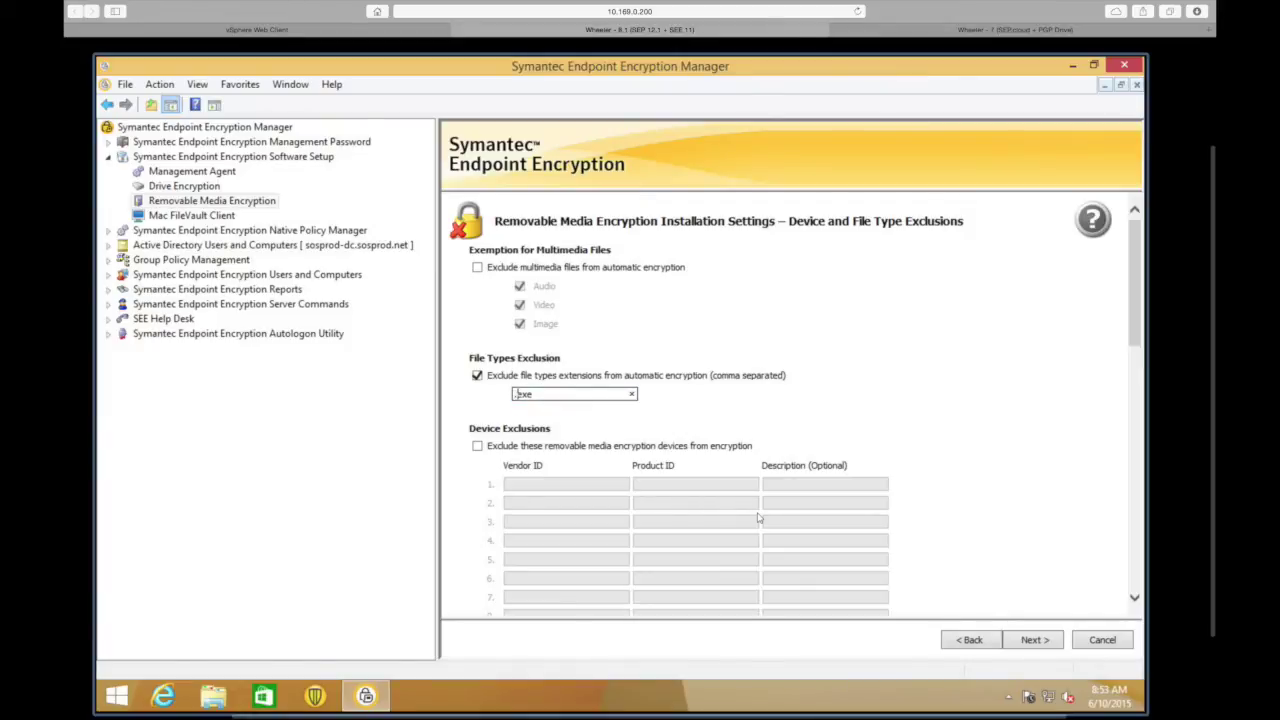
key("Delete")
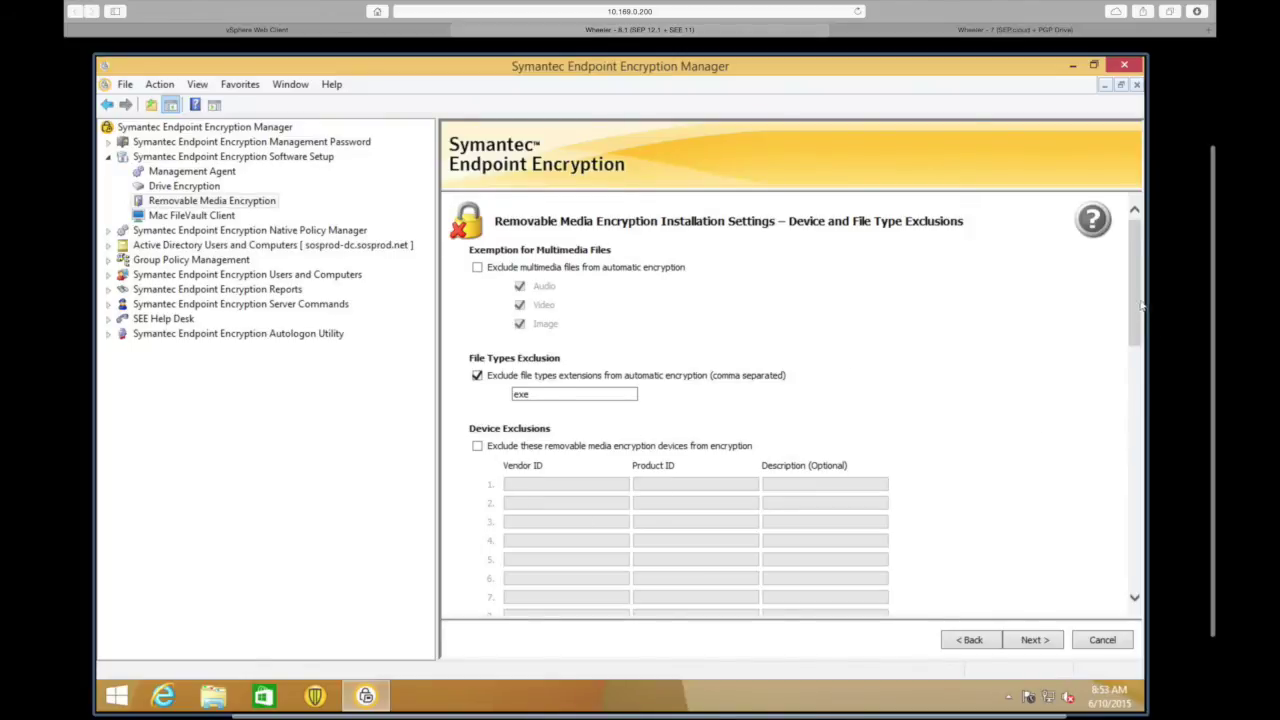
Disable the exclusion of file type extensions from automatic encryption and continue to the encryption method settings
left_click_drag(1141, 305, 1136, 575)
left_click_drag(1130, 430, 1130, 342)
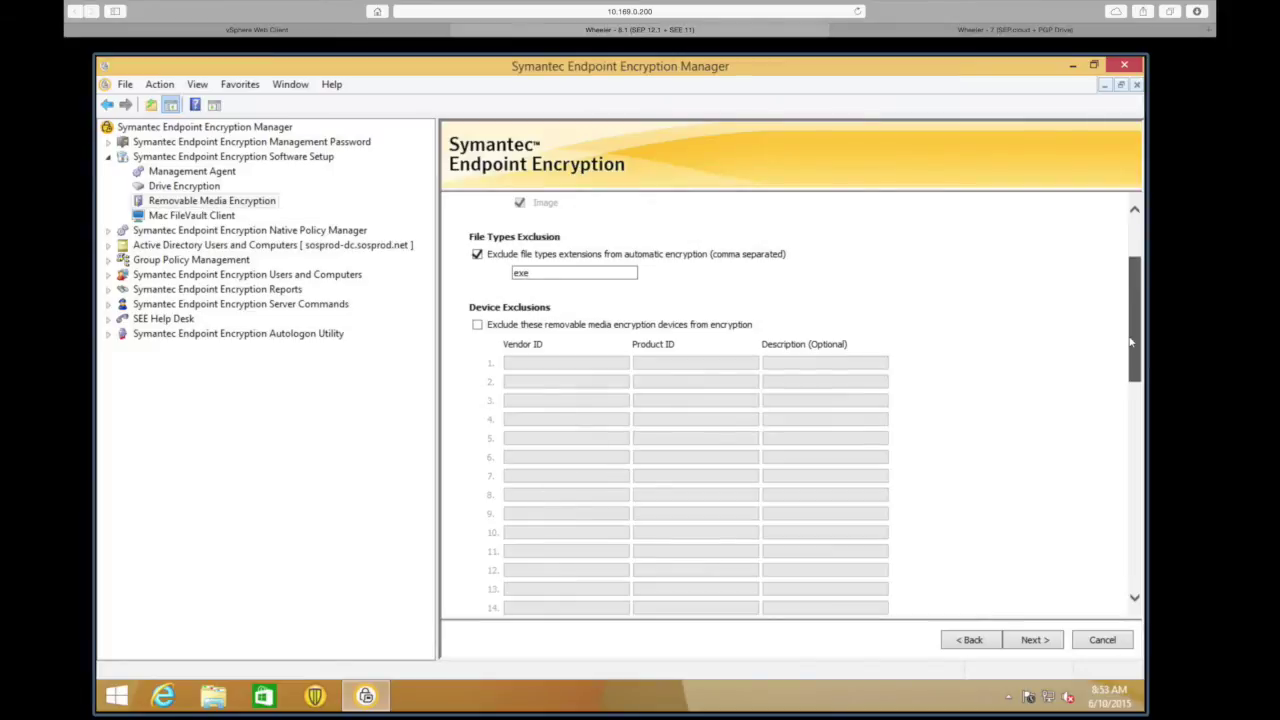
left_click(478, 256)
left_click(1038, 646)
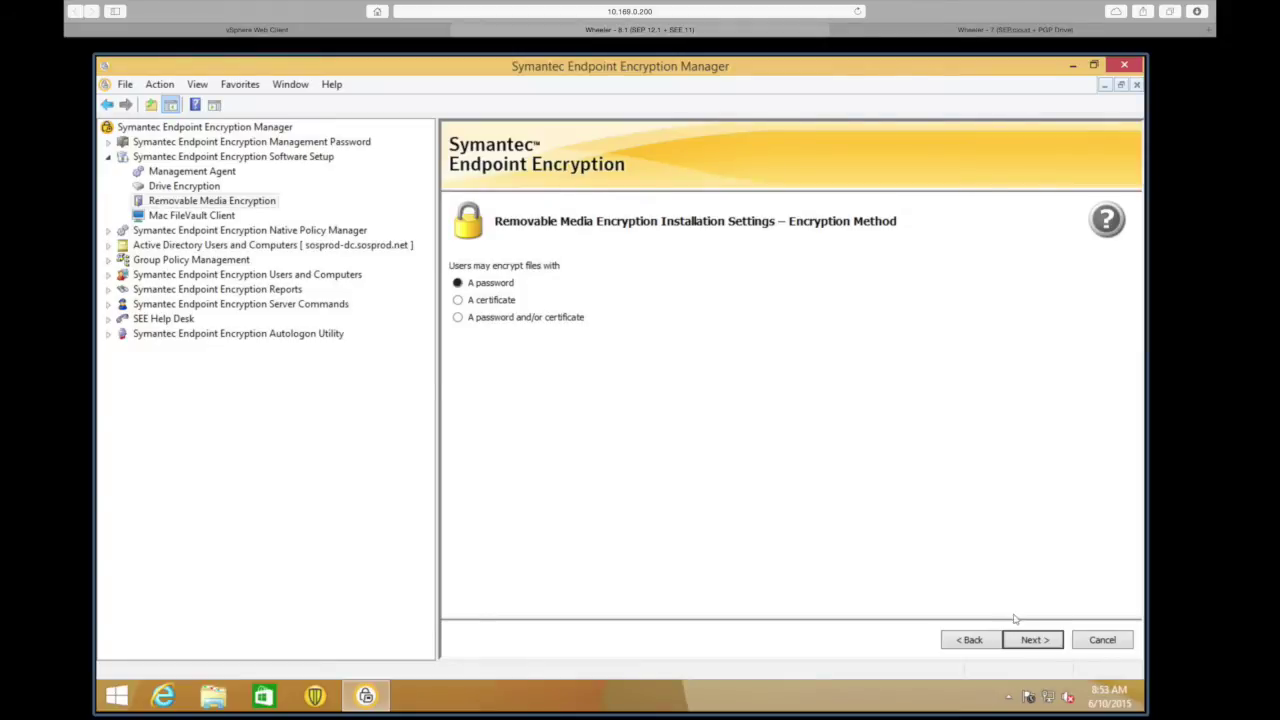
Disallow users from setting session passwords and proceed through the remaining installation settings to Expired Certificates
left_click(1032, 641)
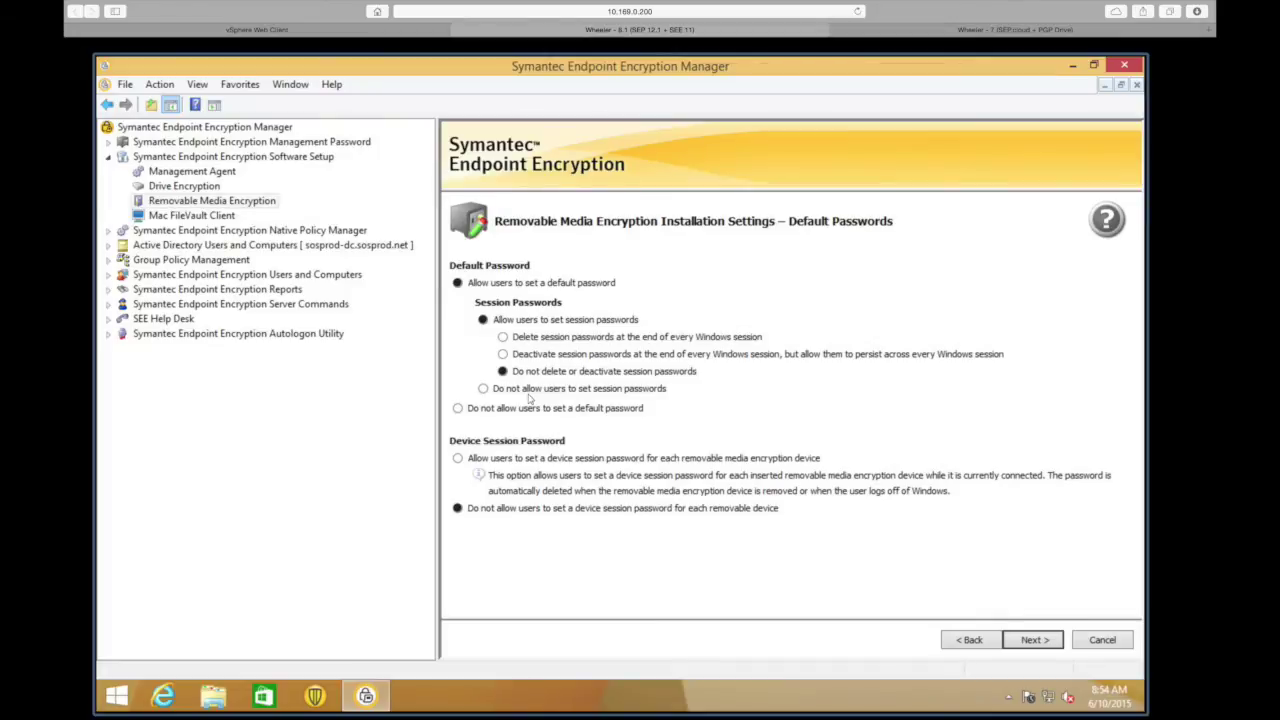
left_click(482, 389)
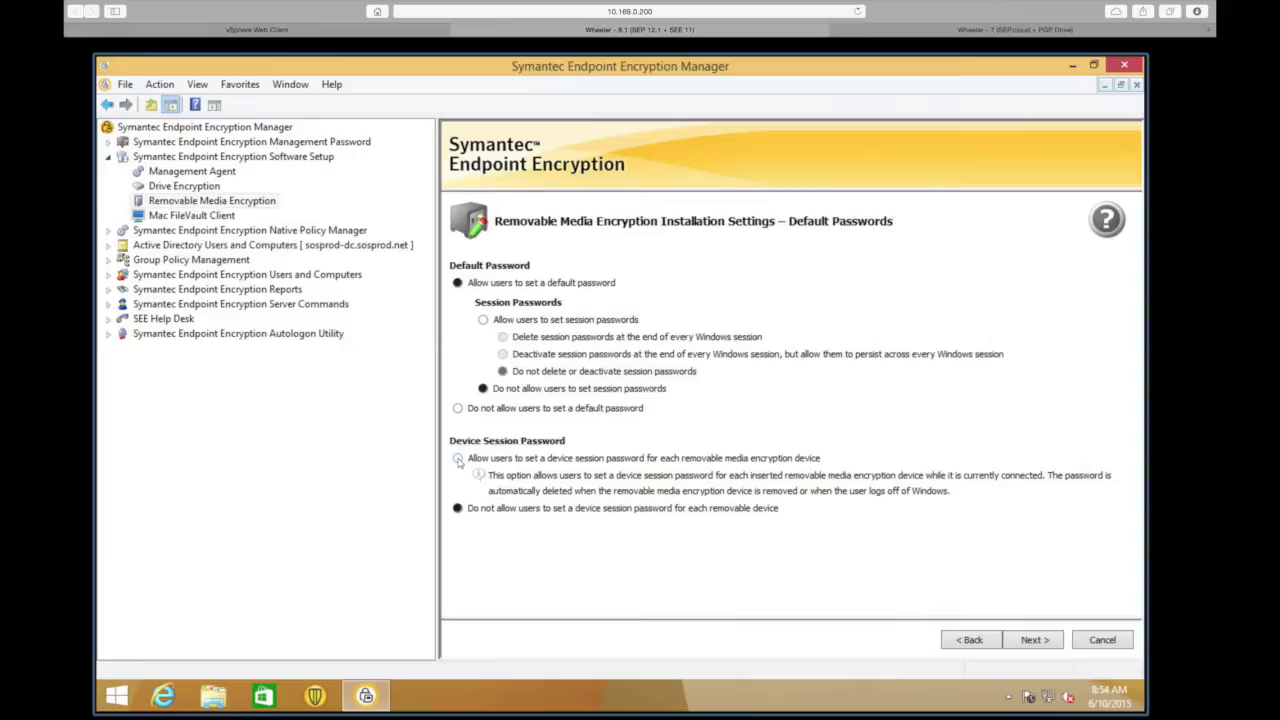
left_click(1032, 644)
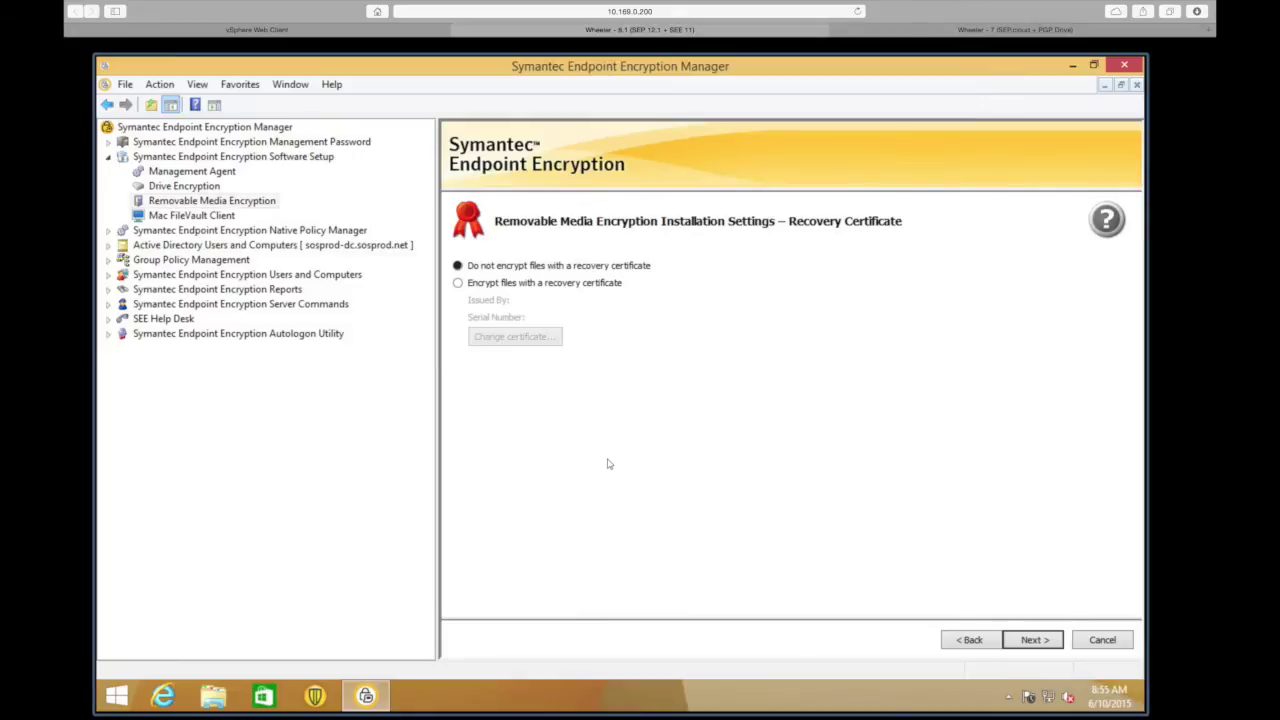
left_click(1040, 645)
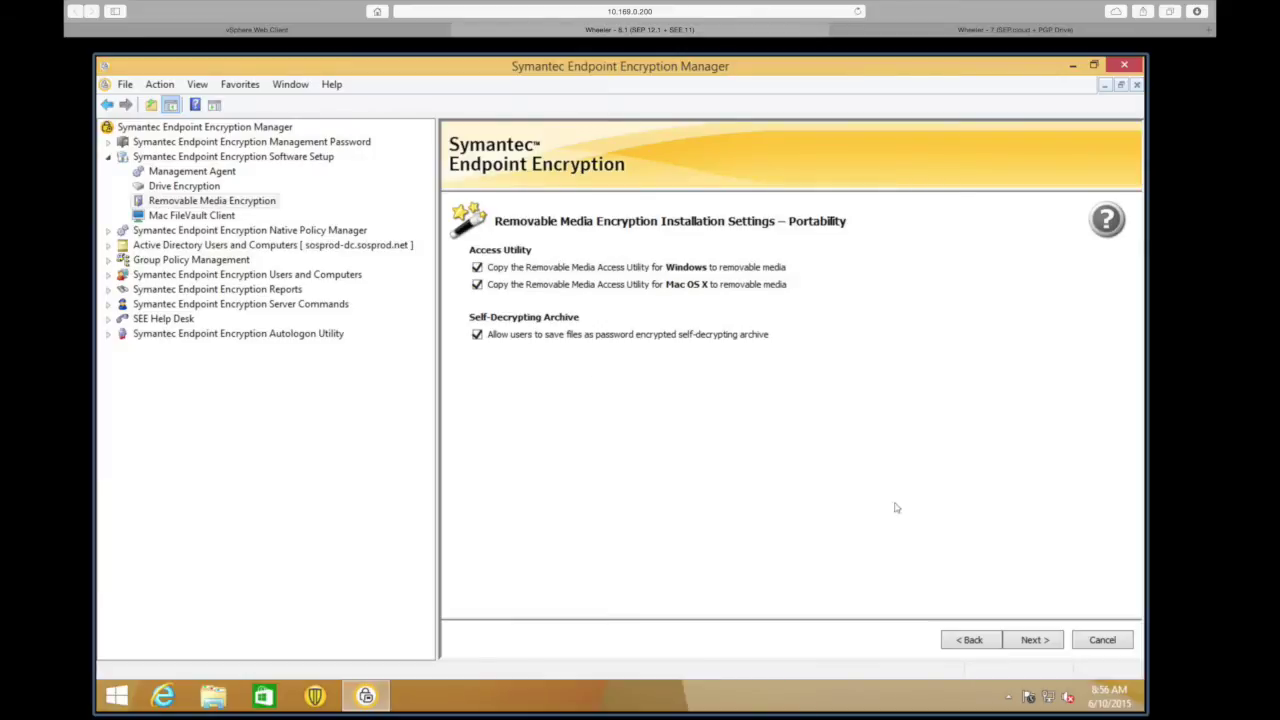
left_click(1030, 641)
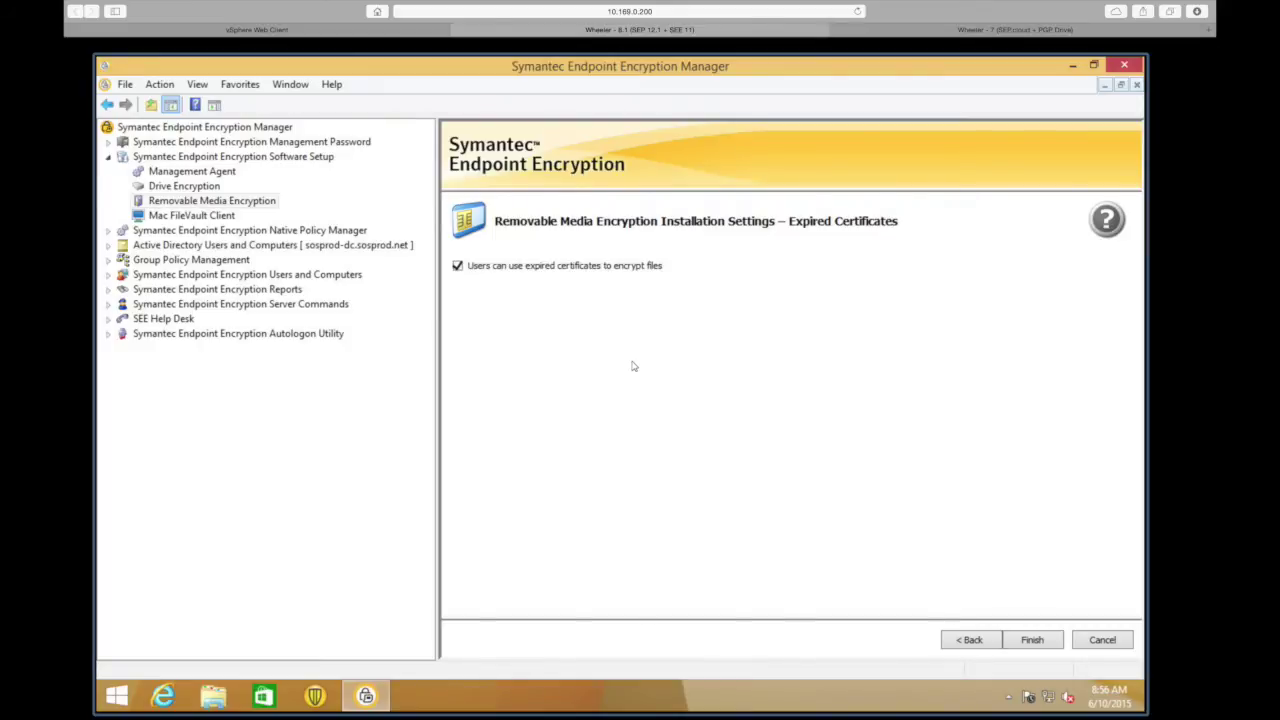
Minimize the manager console and open the SEE Management Agent client's removable media settings
left_click(1071, 66)
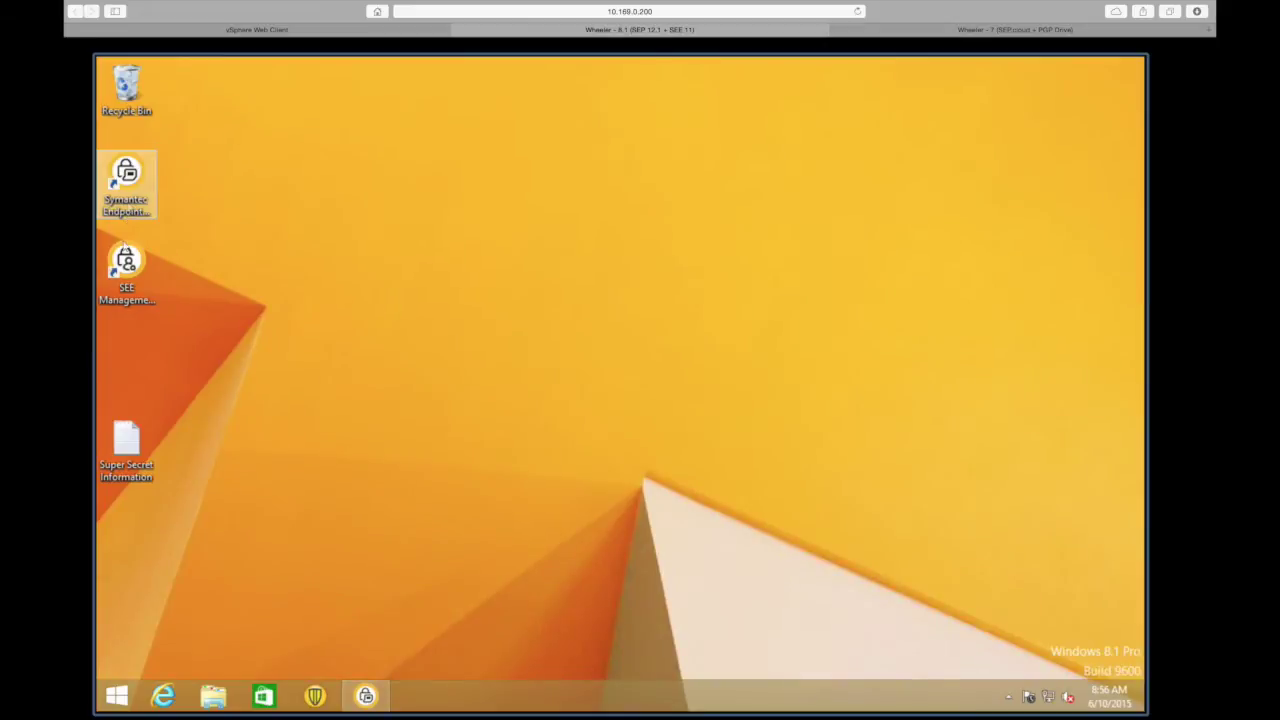
left_click(134, 262)
double_click(134, 262)
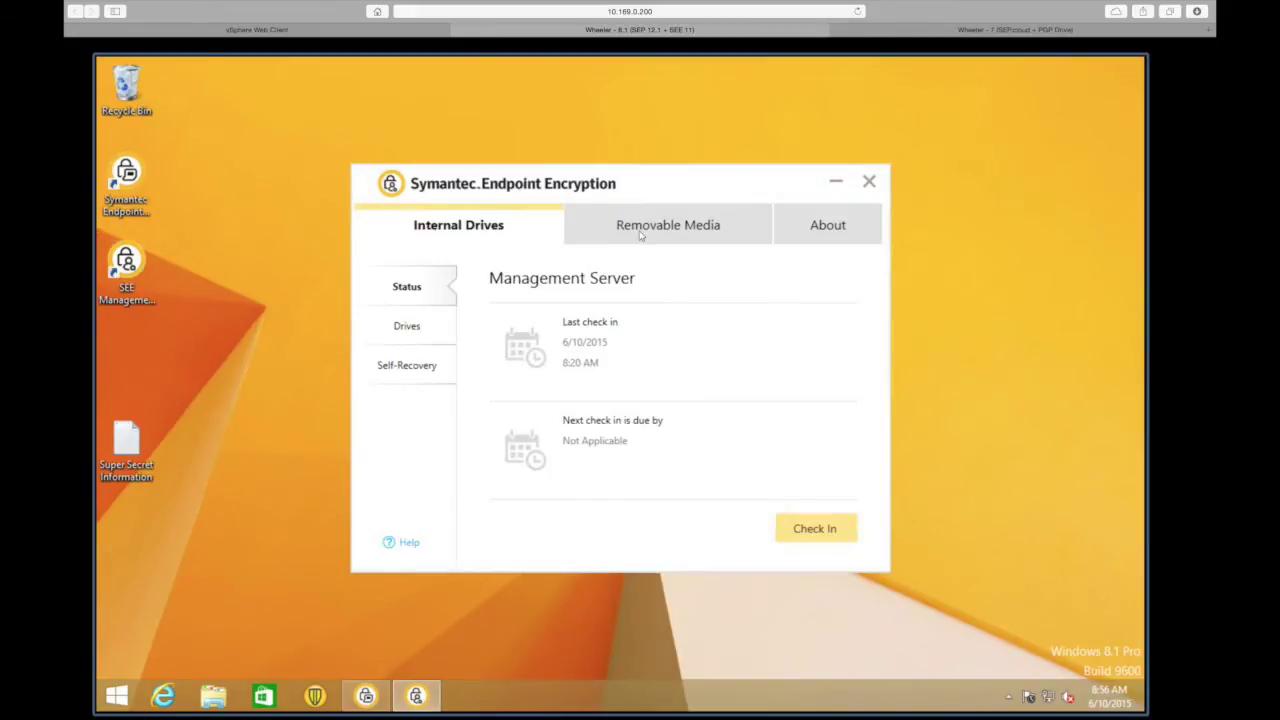
left_click(641, 234)
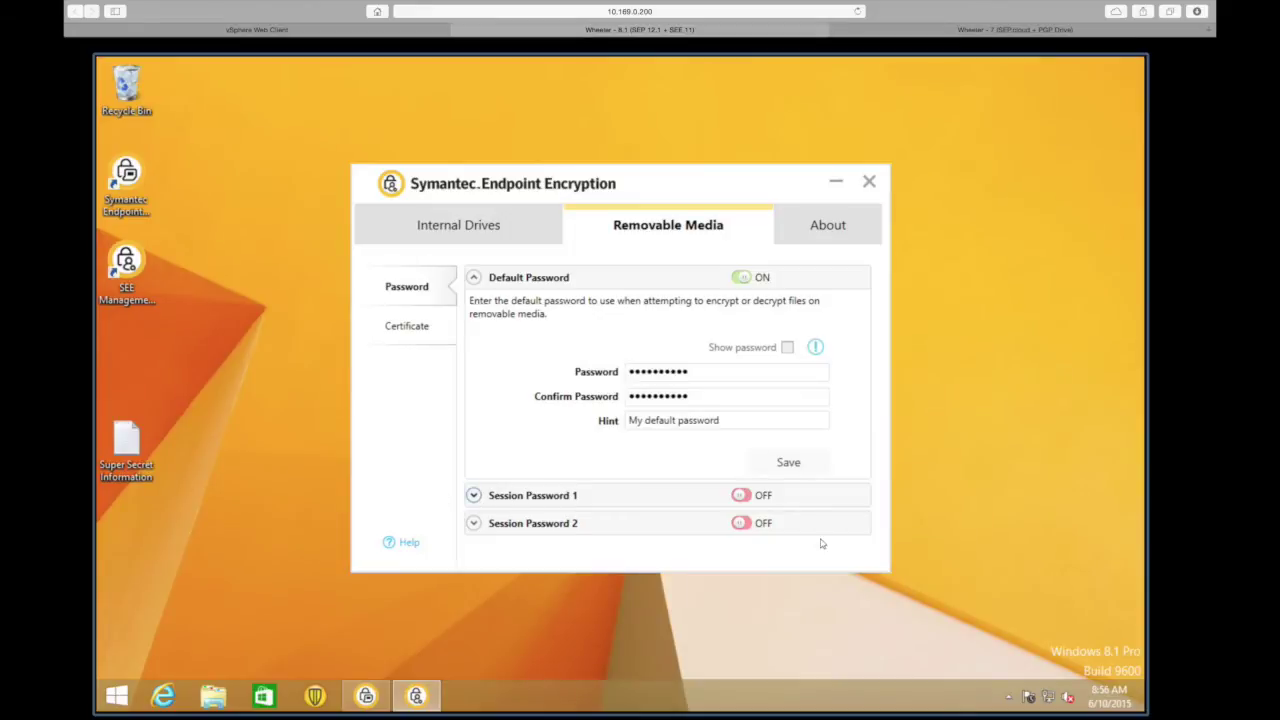
Examine the client's session password, default password and default certificate settings for removable media
left_click(475, 499)
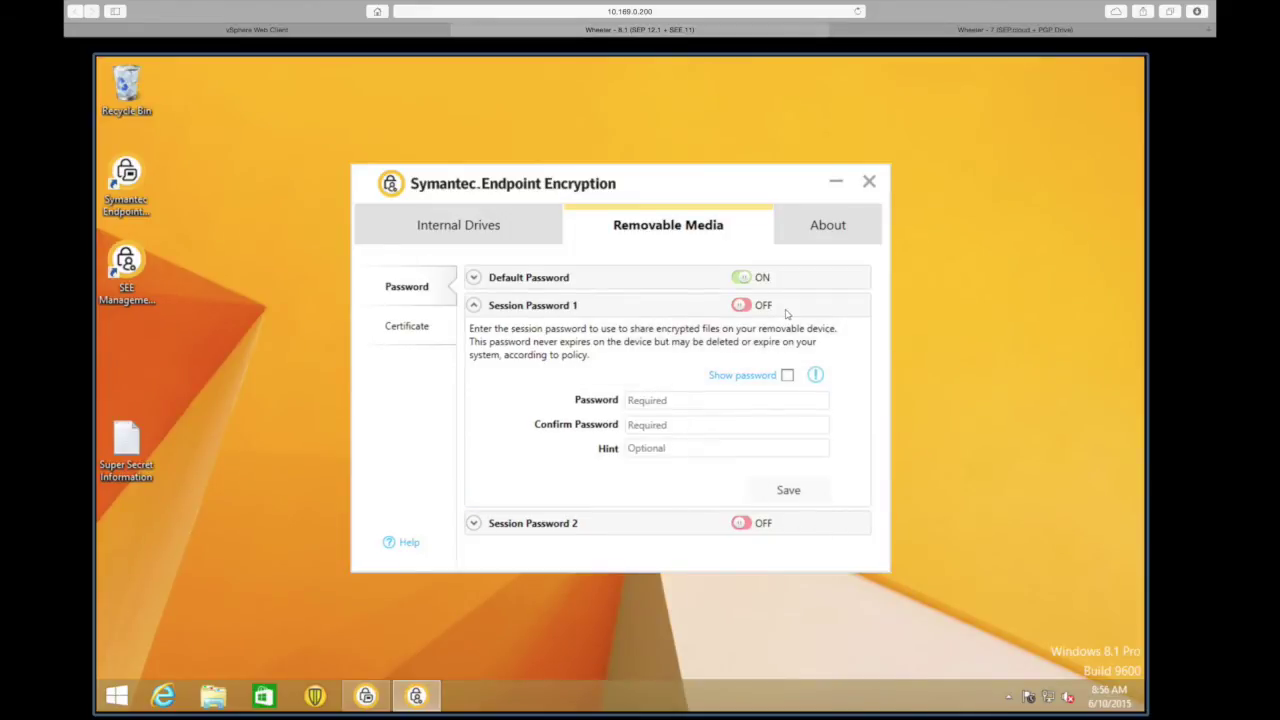
left_click(474, 305)
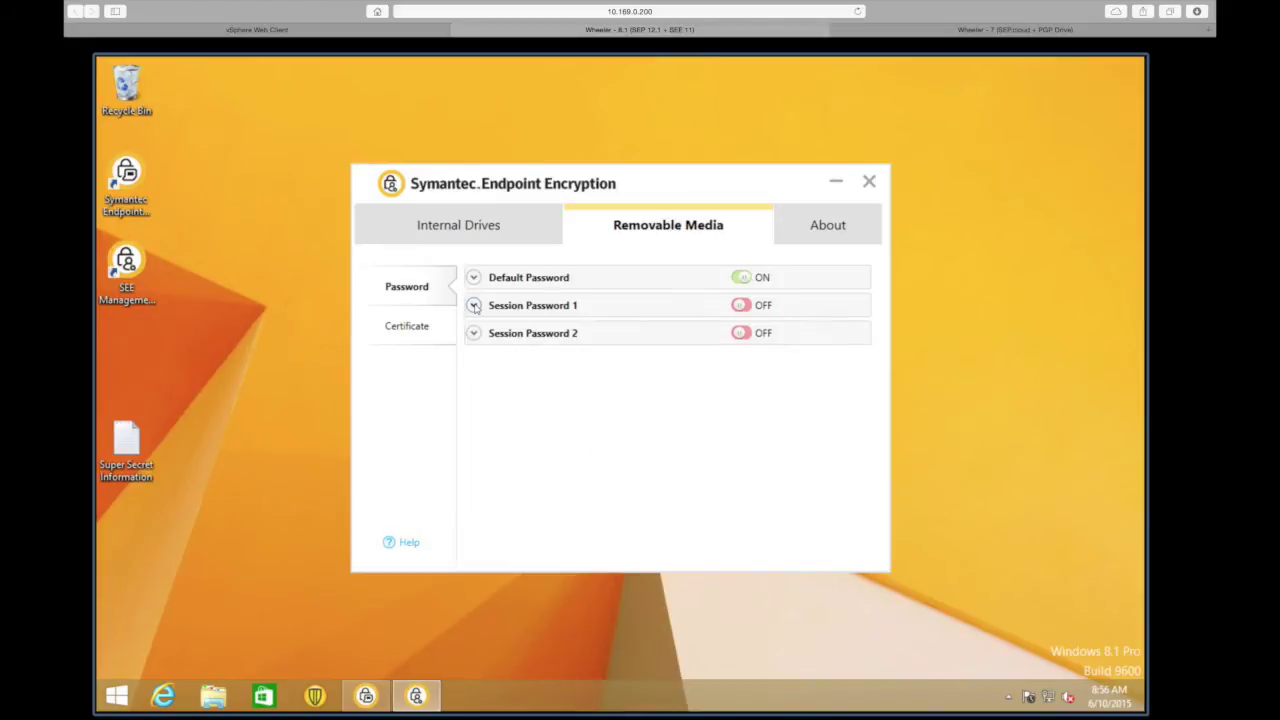
left_click(494, 279)
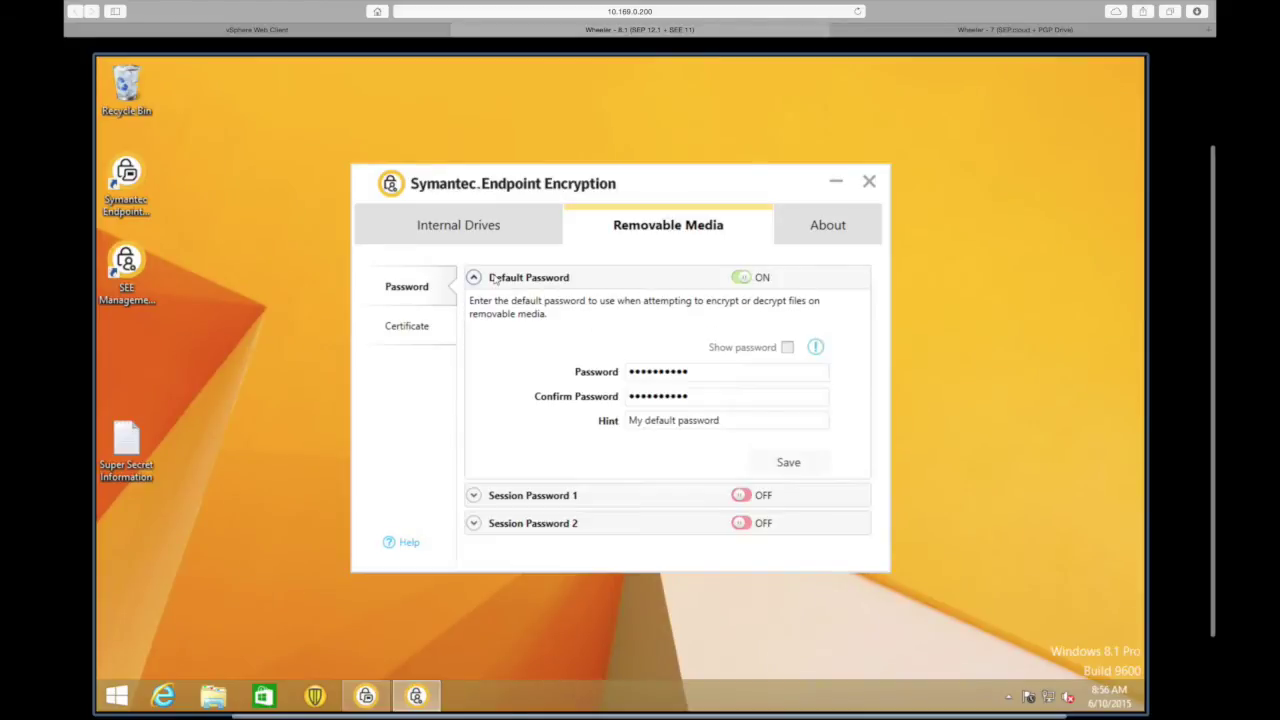
left_click(424, 338)
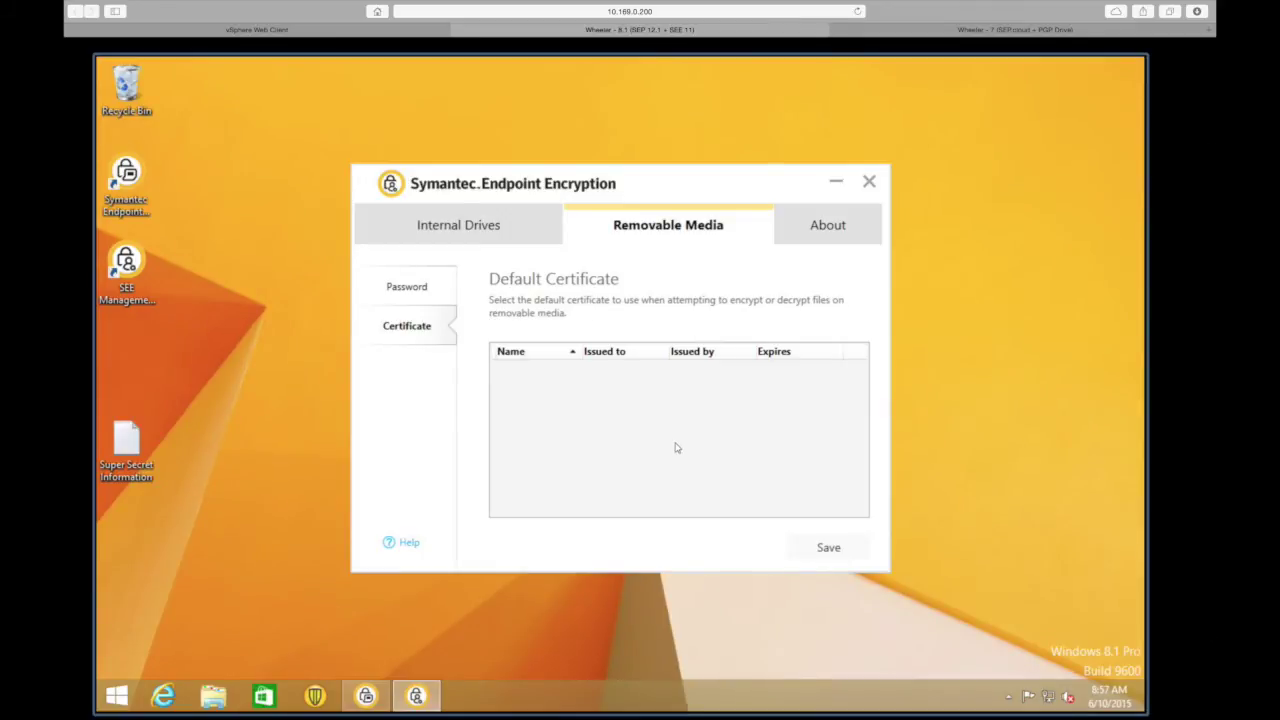
left_click(414, 294)
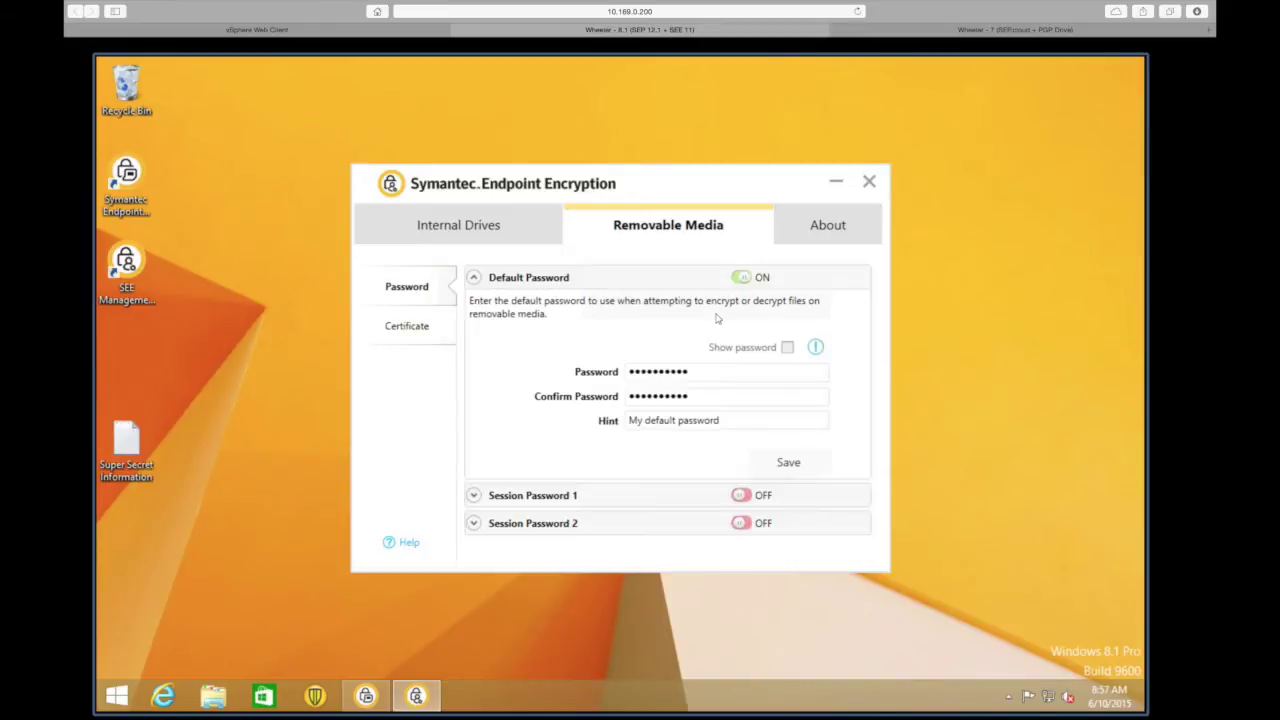
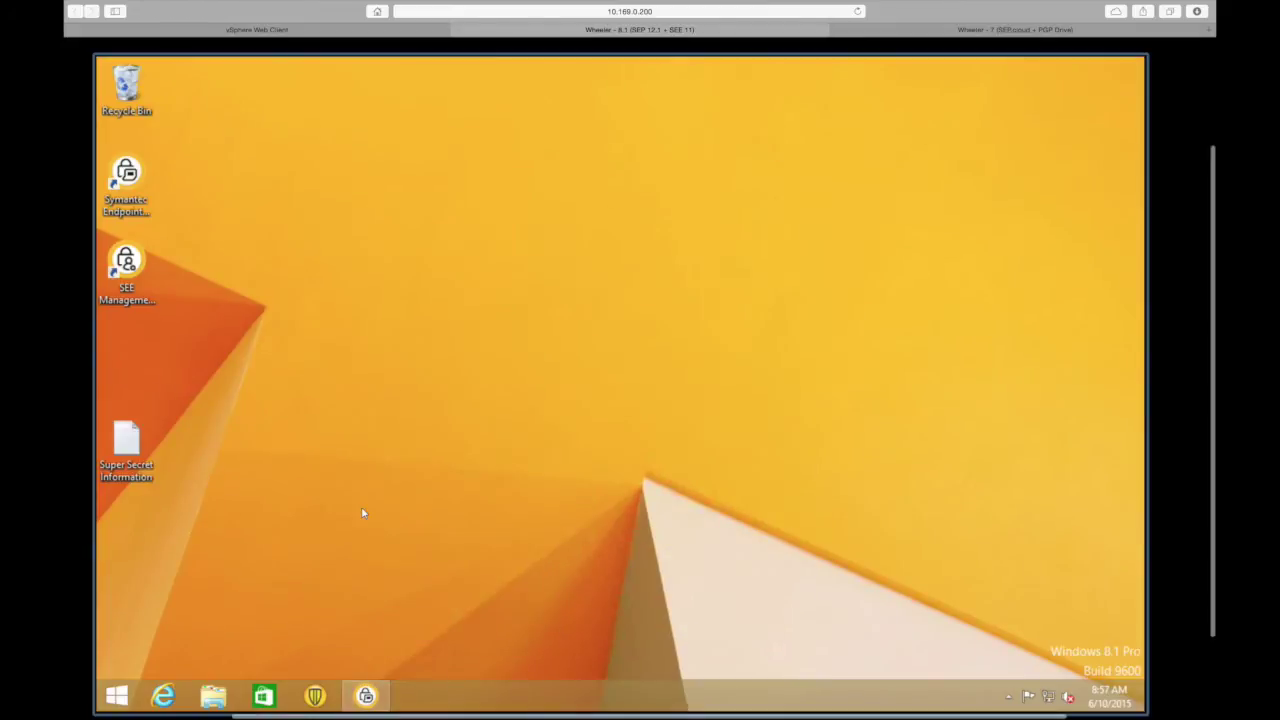
Switch to the vSphere Web Client and open the 8.1 (SEP 12.1 + SEE 11) virtual machine's settings for editing
left_click(252, 30)
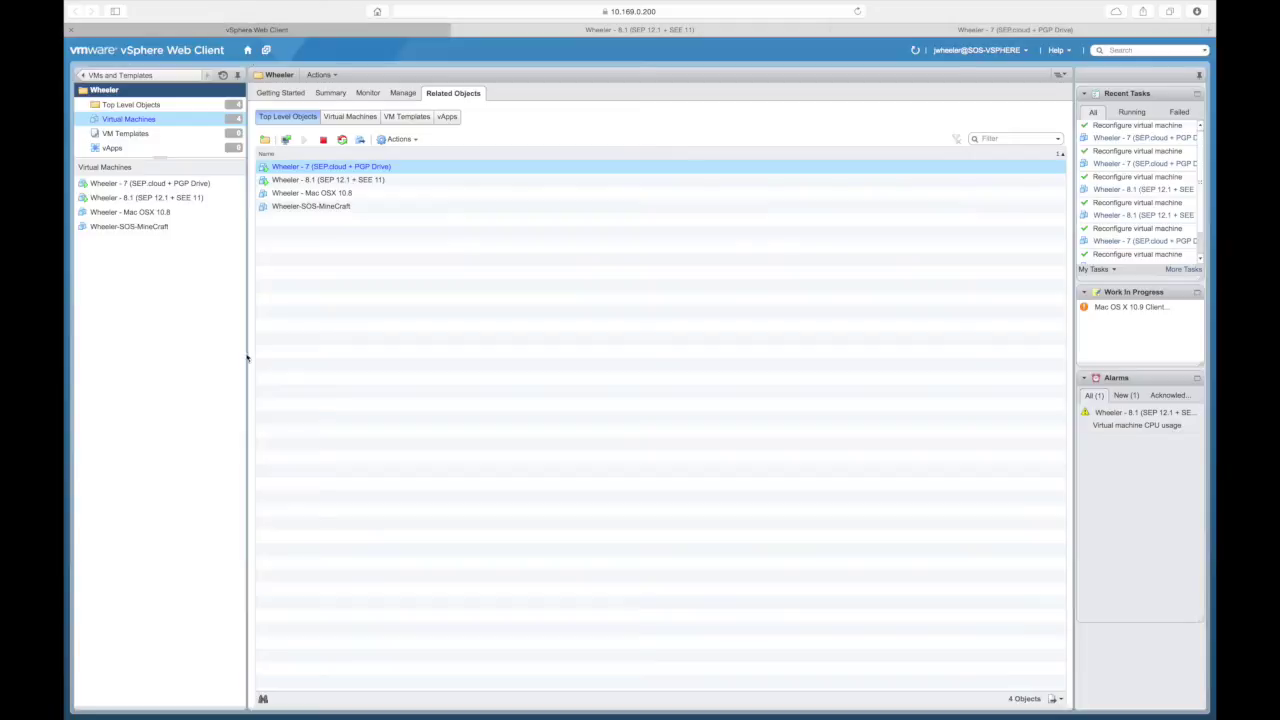
left_click(146, 198)
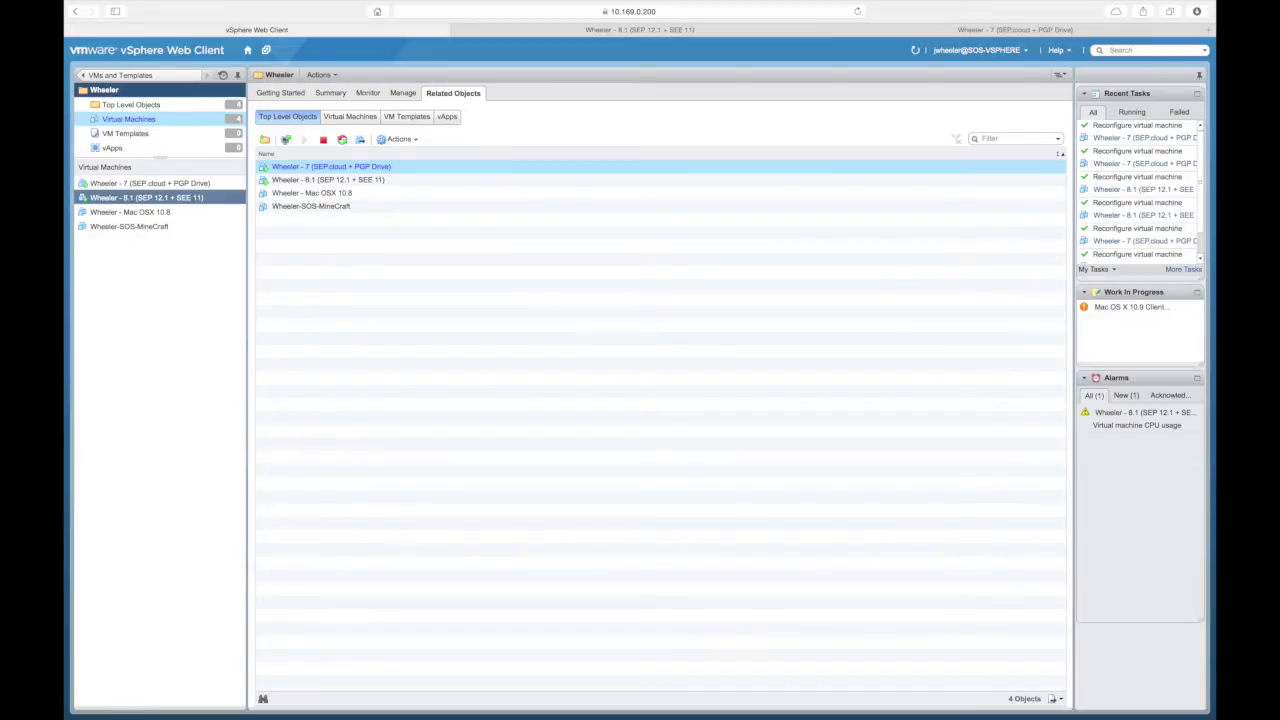
right_click(148, 198)
left_click(182, 341)
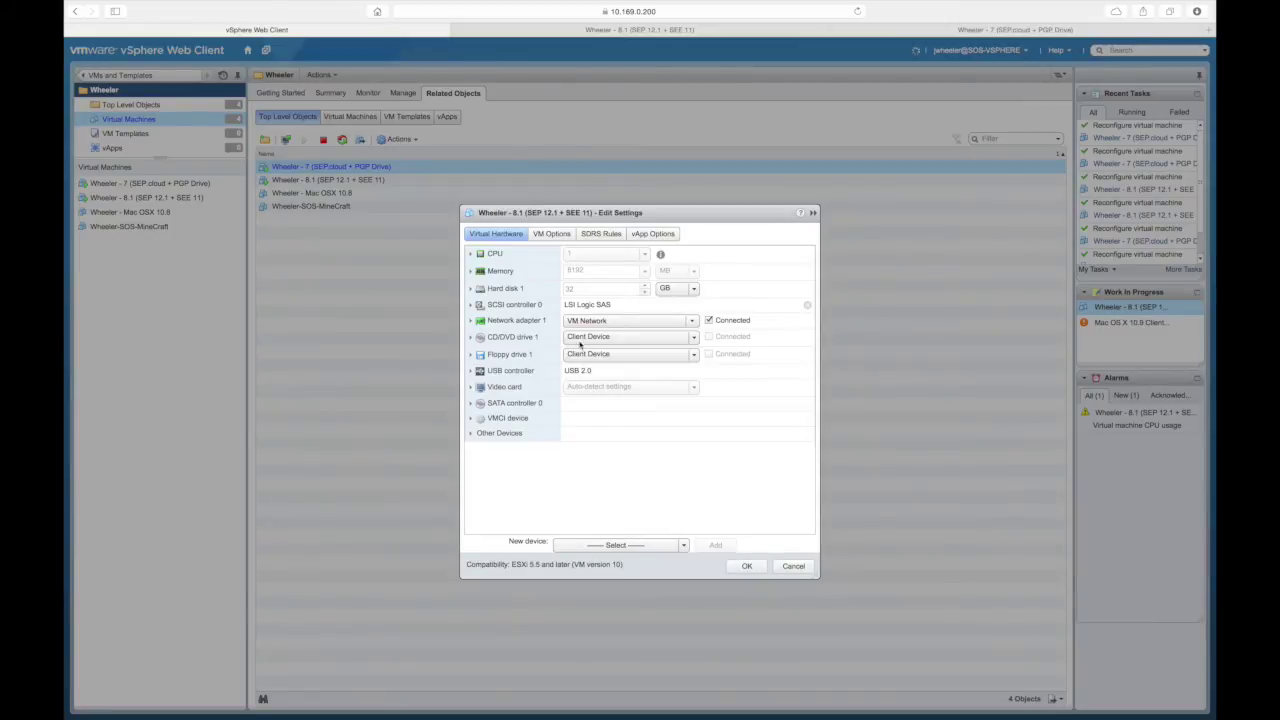
Add the Alcor Micro Flash Disk to the virtual machine as a host USB device
left_click(683, 545)
left_click(586, 442)
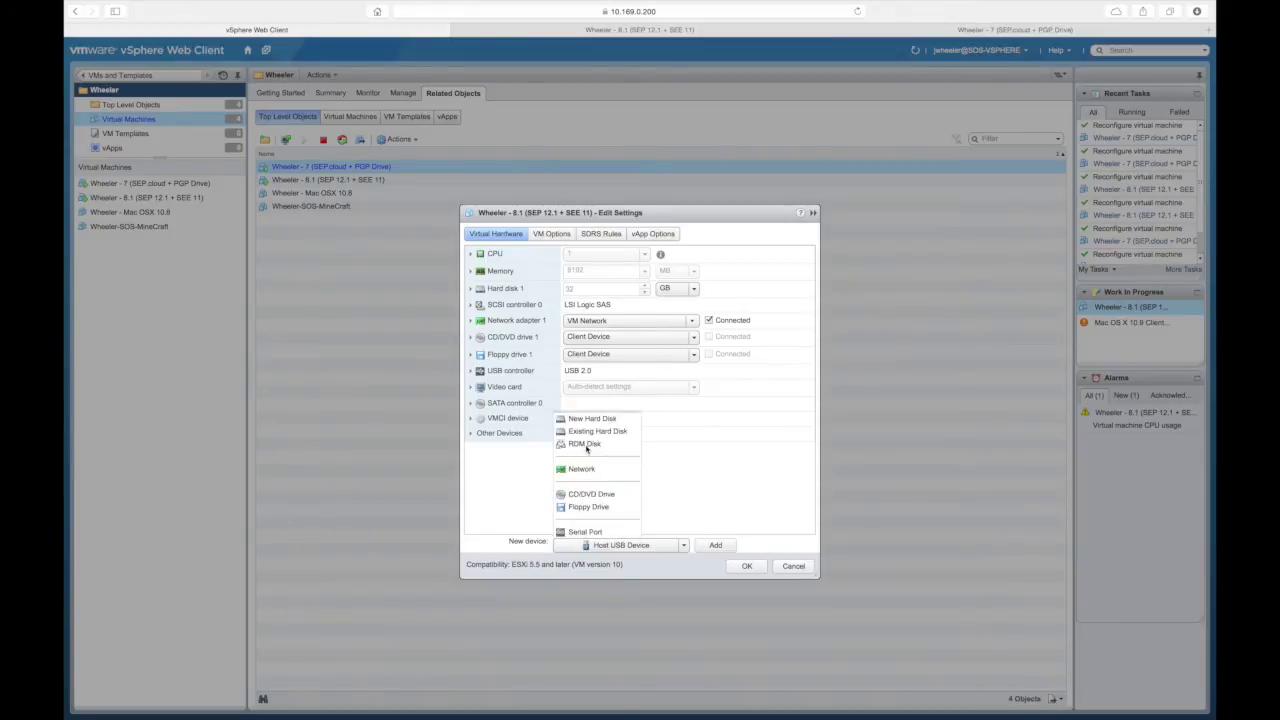
left_click(715, 545)
left_click(697, 449)
left_click(610, 476)
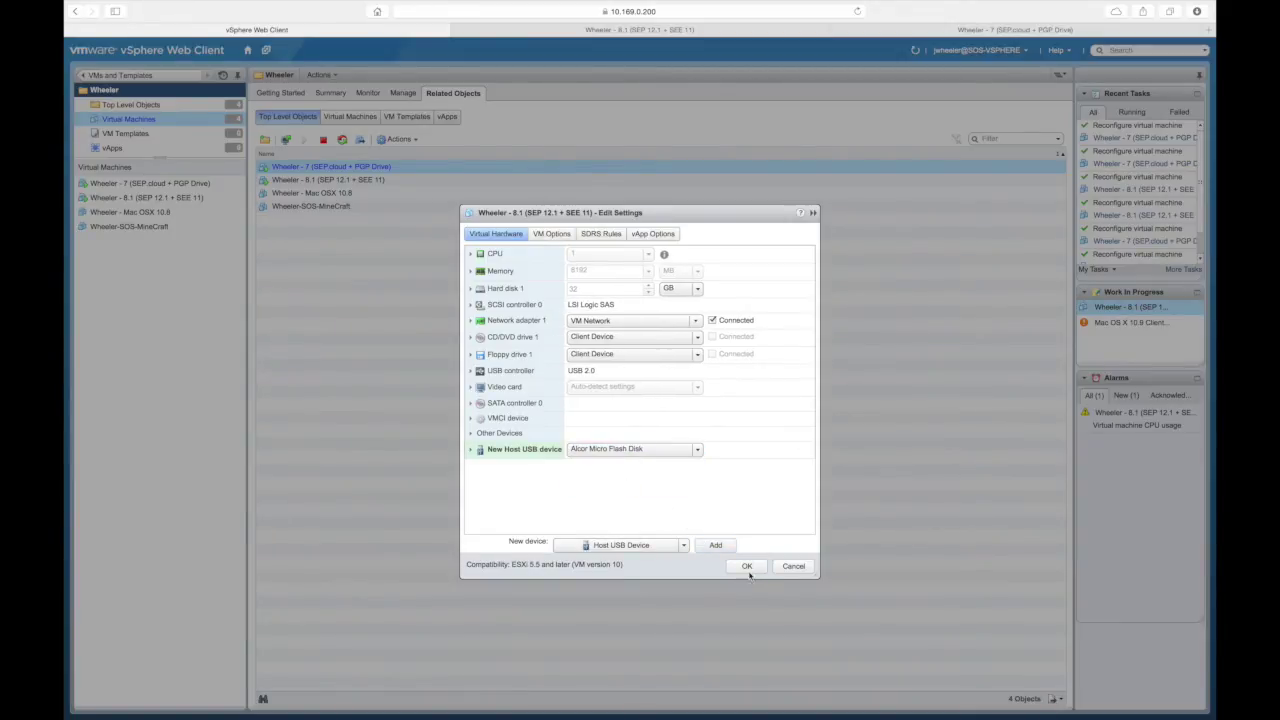
left_click(747, 567)
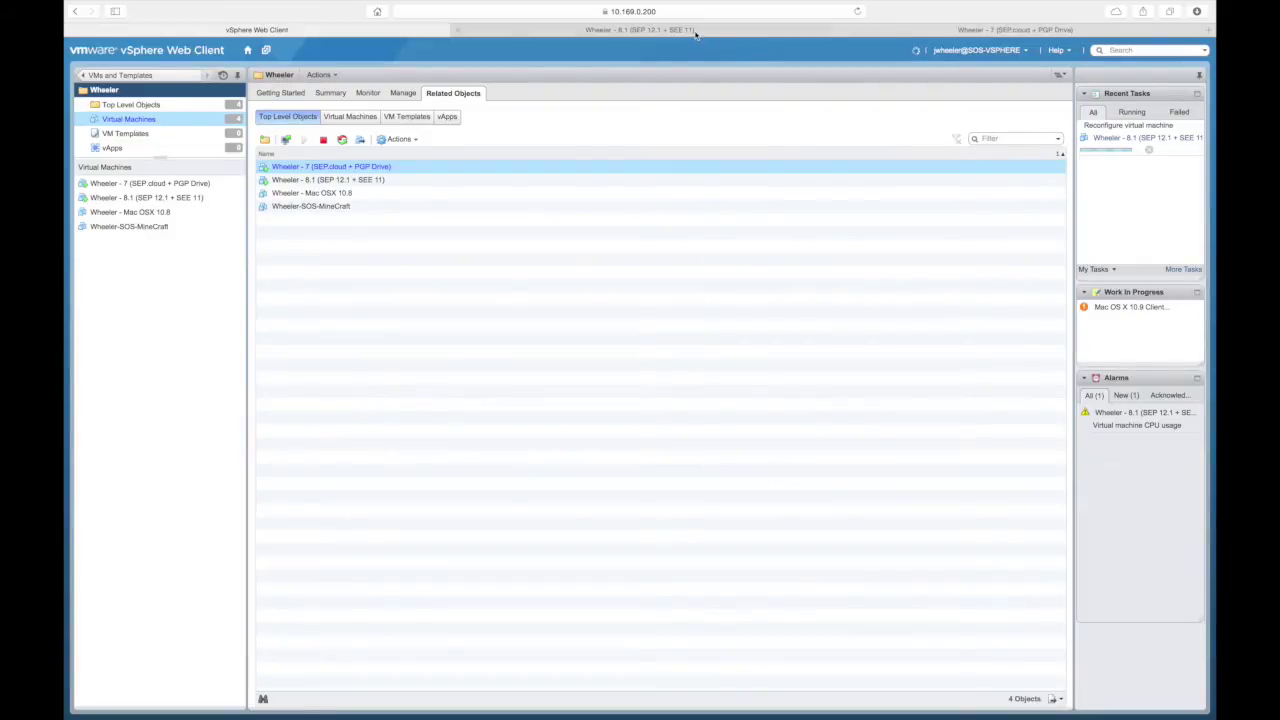
Switch back to the 8.1 (SEP 12.1 + SEE 11) virtual machine console and open Removable Disk (E:)
left_click(698, 30)
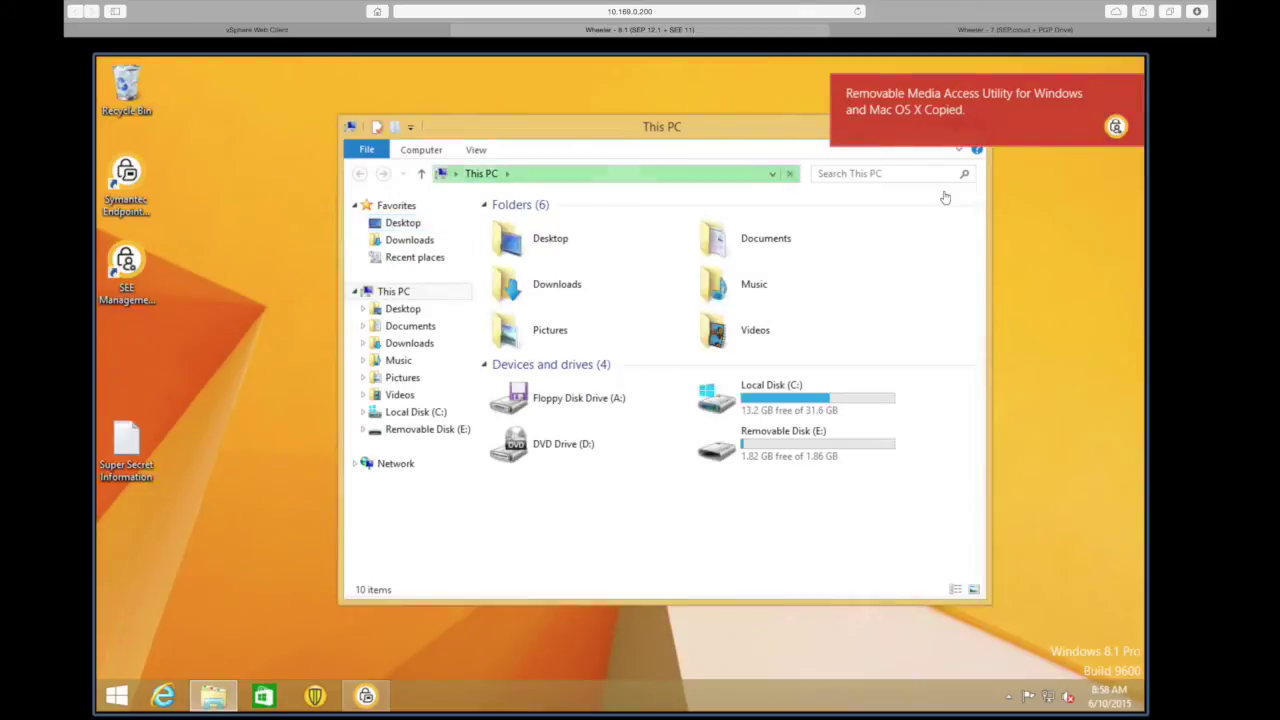
double_click(716, 445)
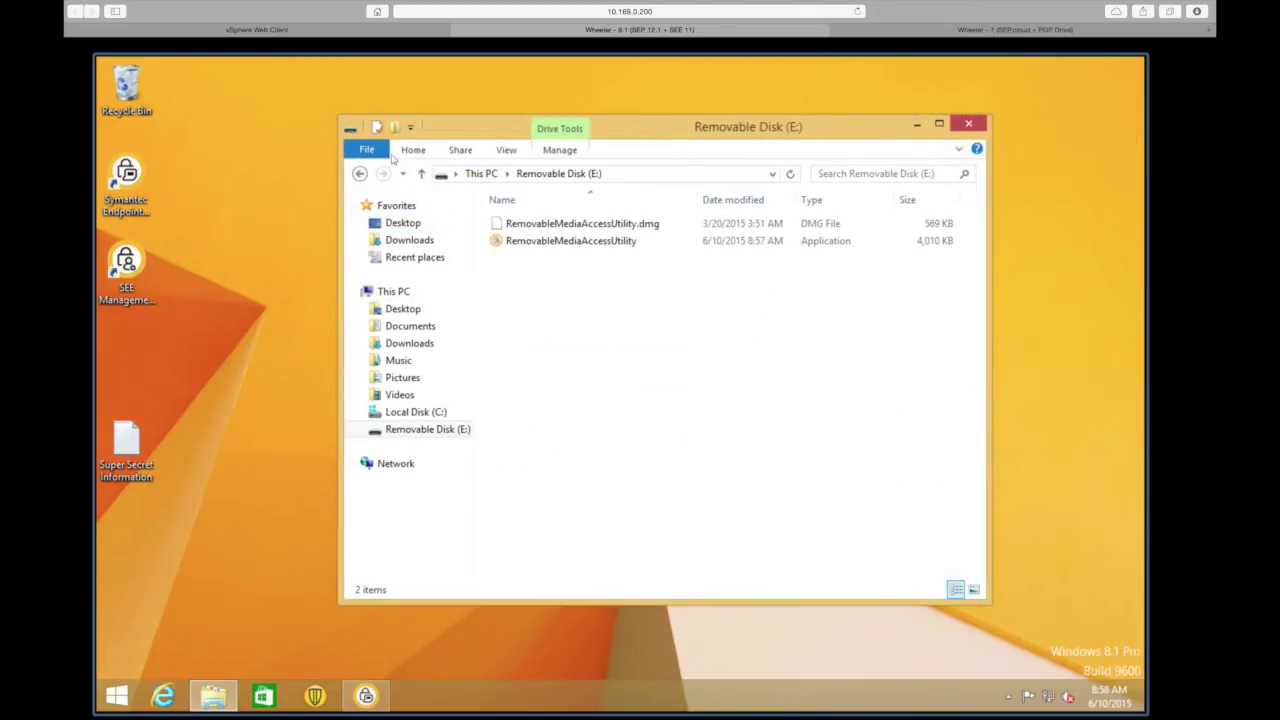
left_click(630, 544)
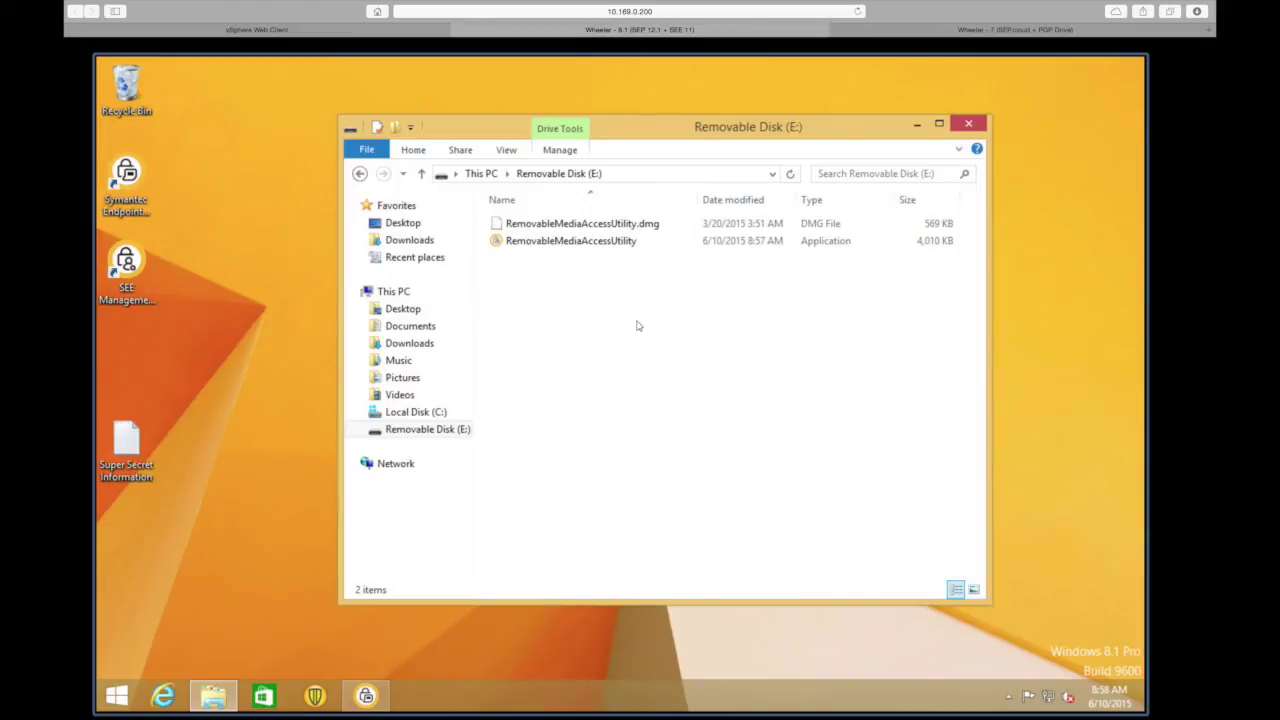
Copy the Super Secret Information file from the desktop to Removable Disk (E:)
left_click(141, 430)
left_click_drag(141, 430, 584, 351)
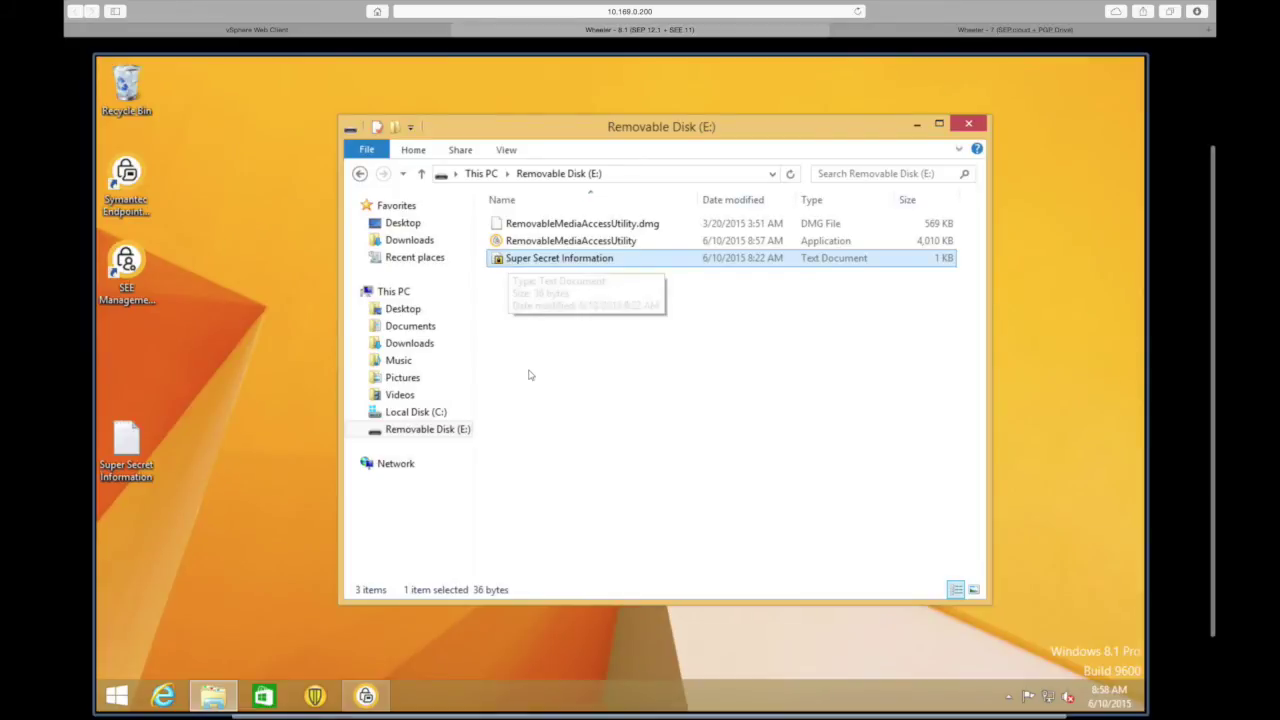
left_click(608, 421)
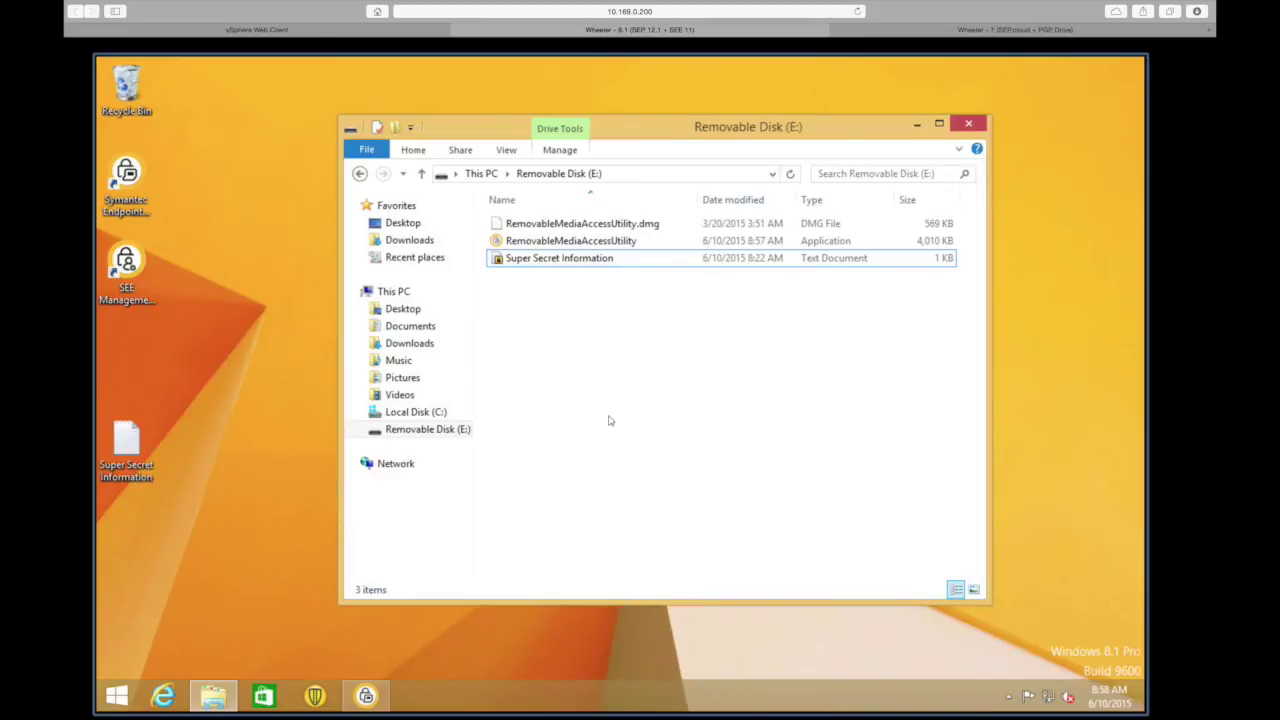
Open the Super Secret Information file on Removable Disk (E:) to check its contents
double_click(535, 262)
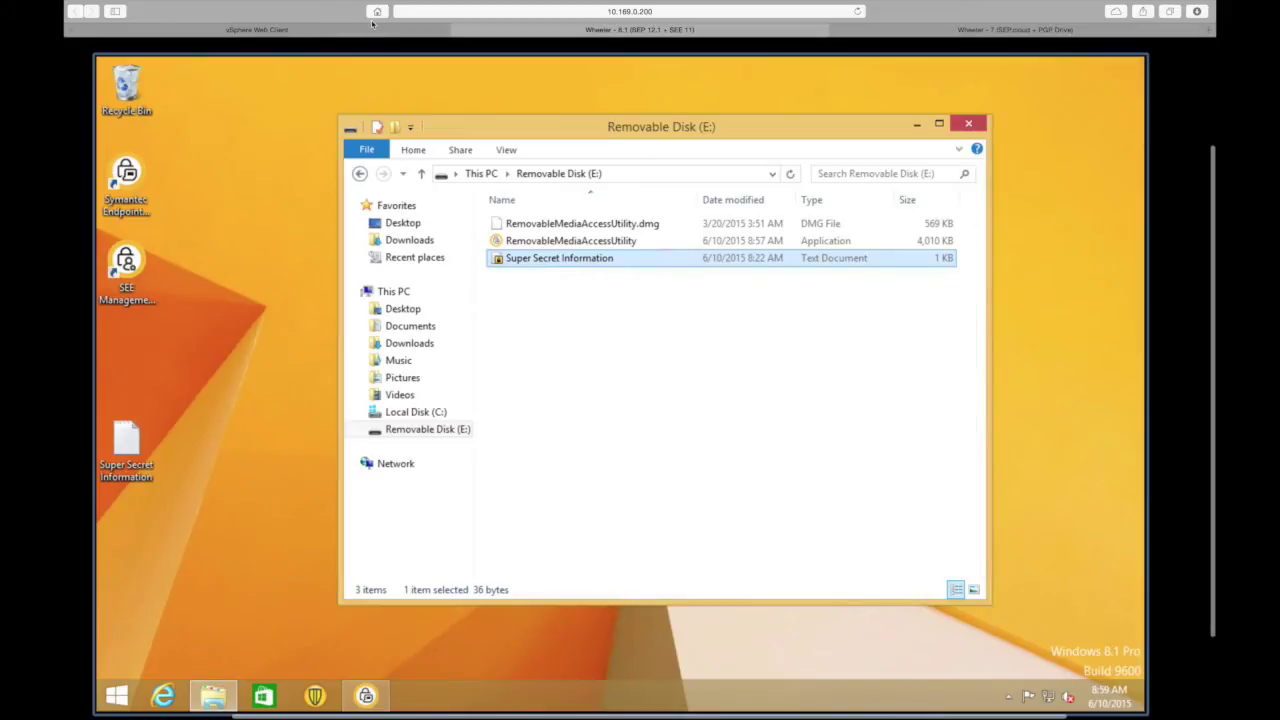
Switch to the vSphere Web Client and remove the USB 1 device from the 8.1 (SEP 12.1 + SEE 11) virtual machine
left_click(250, 33)
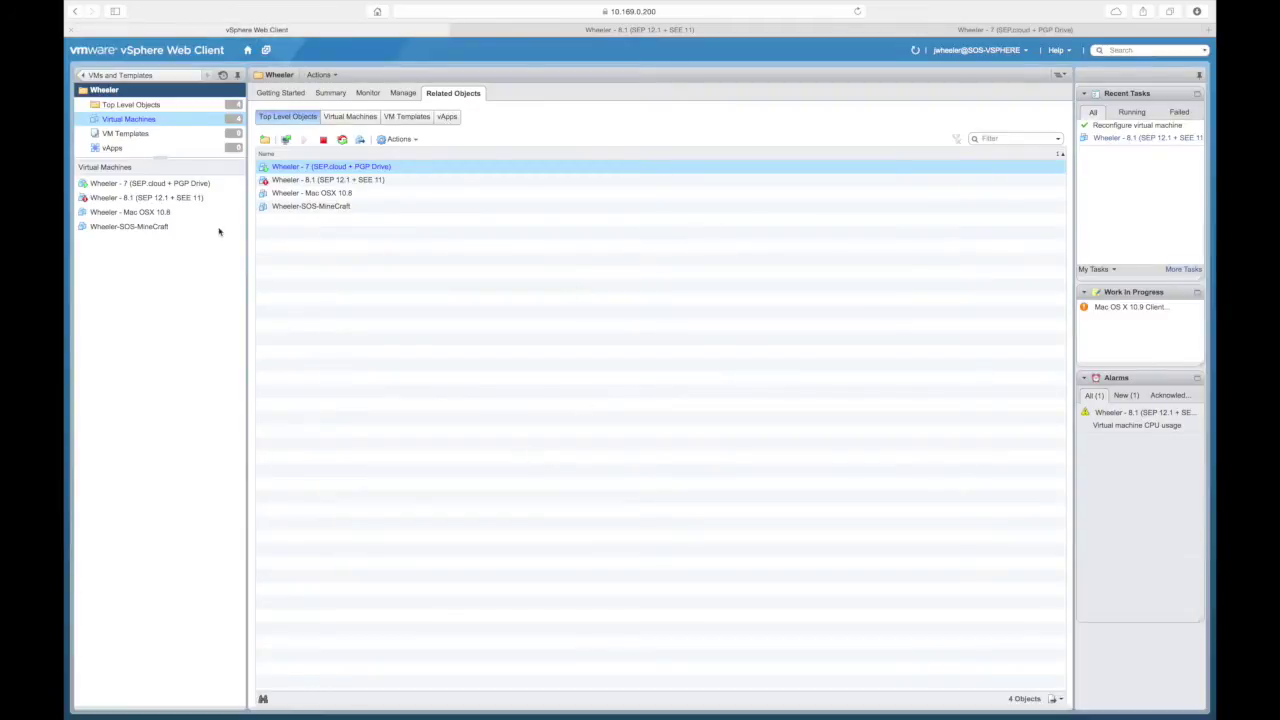
left_click(180, 199)
right_click(180, 199)
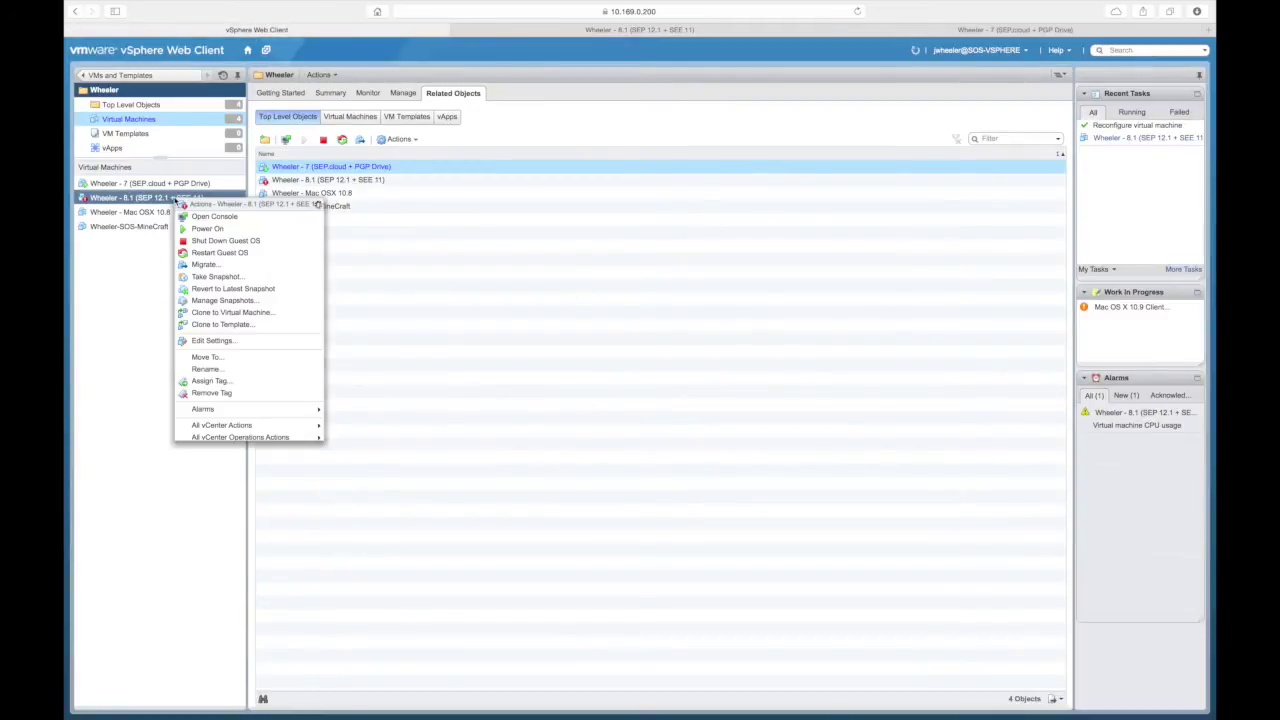
left_click(242, 343)
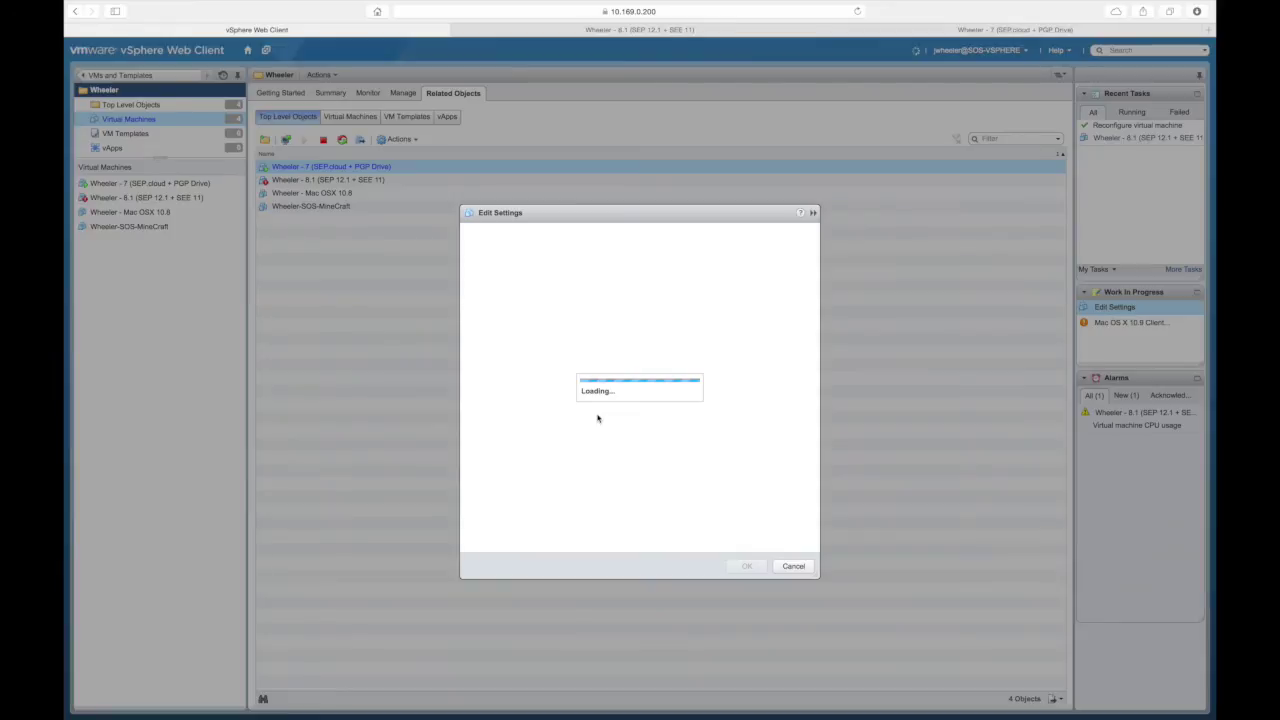
left_click(807, 388)
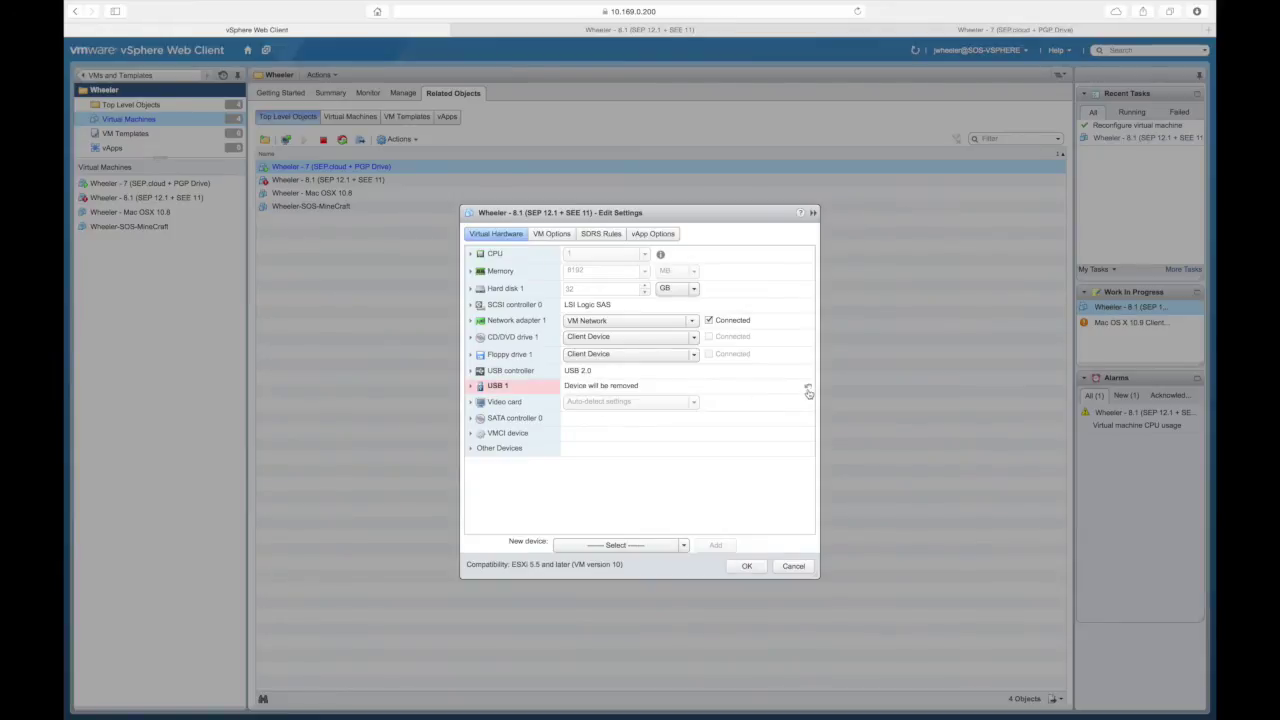
left_click(746, 566)
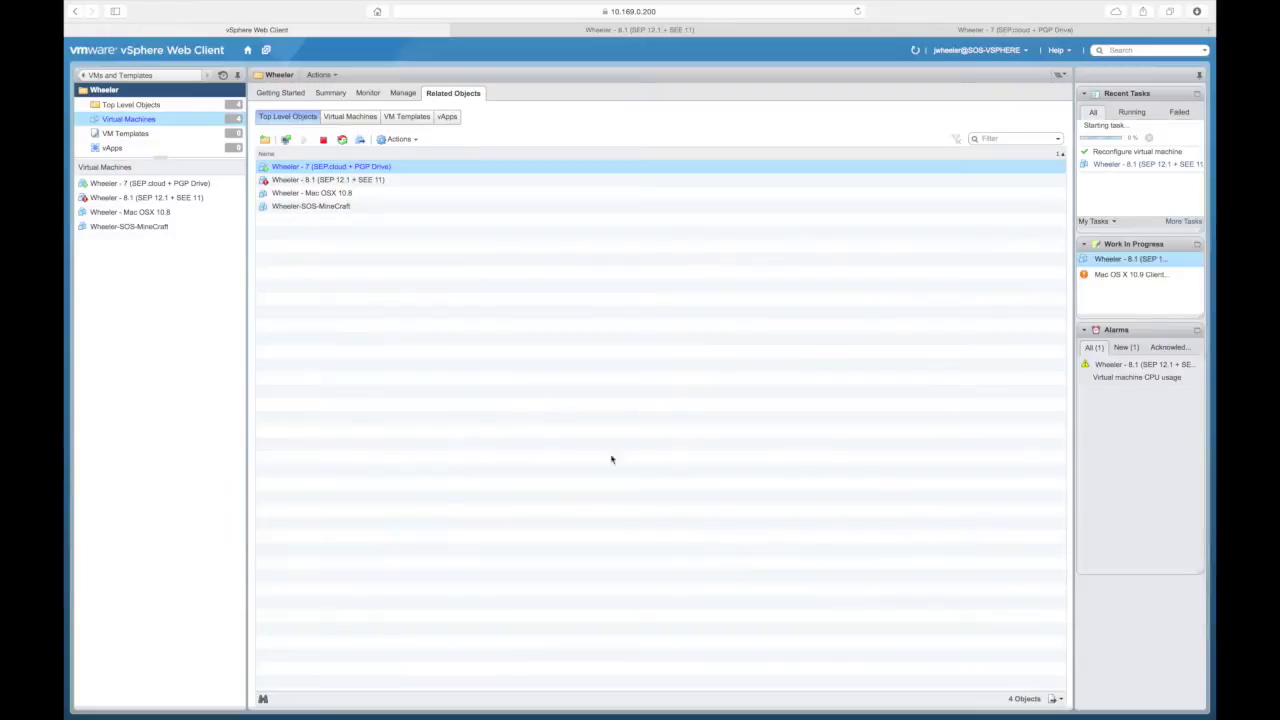
Add the flash drive as a host USB device to the 7 (SEP.cloud + PGP Drive) virtual machine
left_click(190, 185)
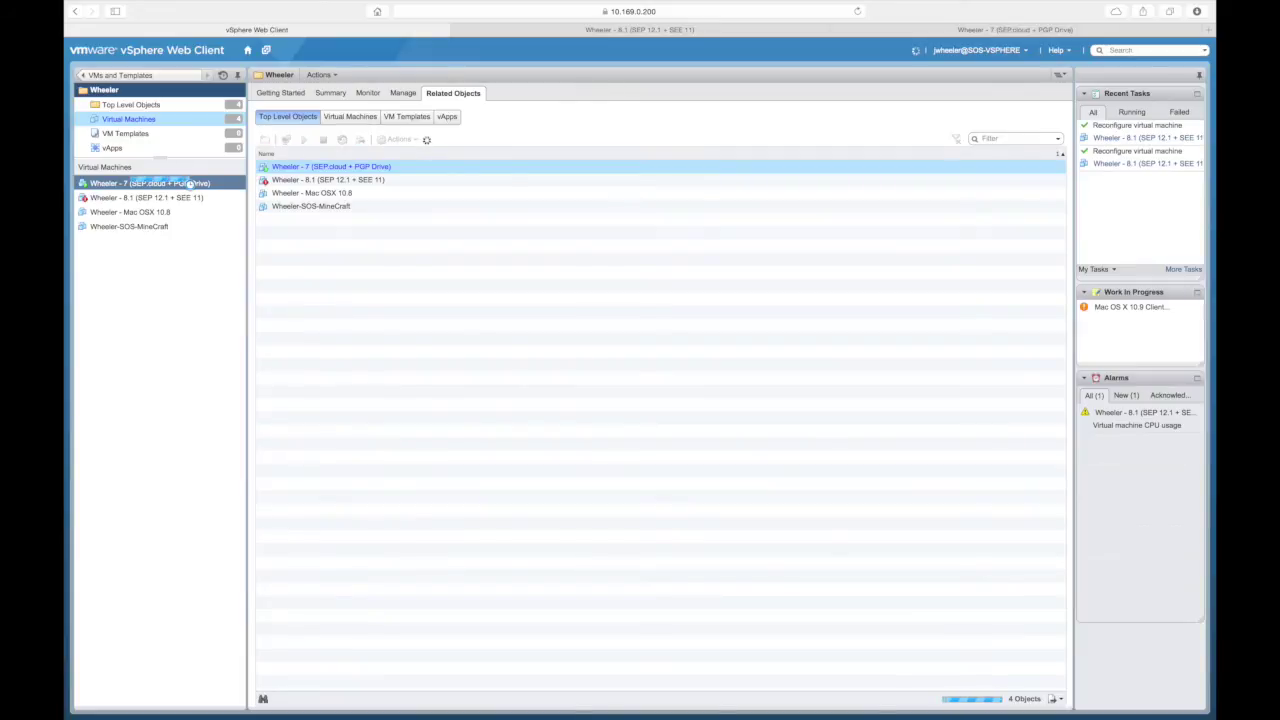
right_click(190, 185)
left_click(230, 326)
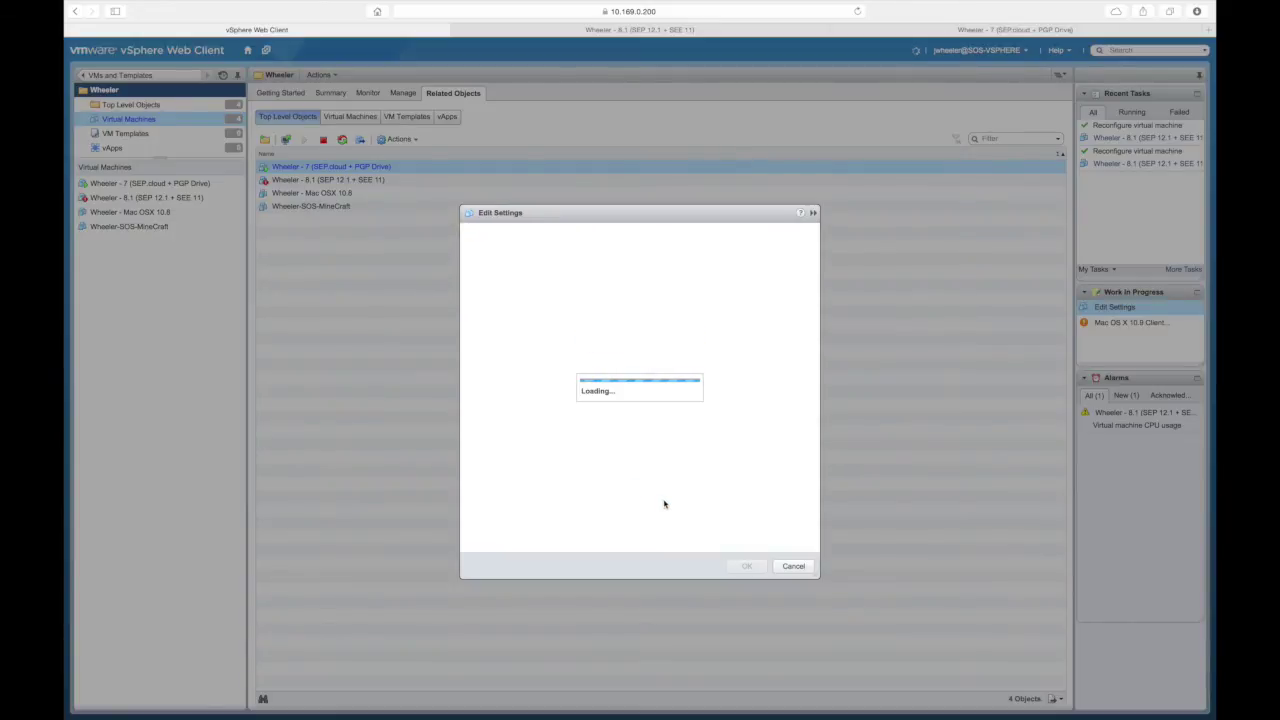
left_click(662, 549)
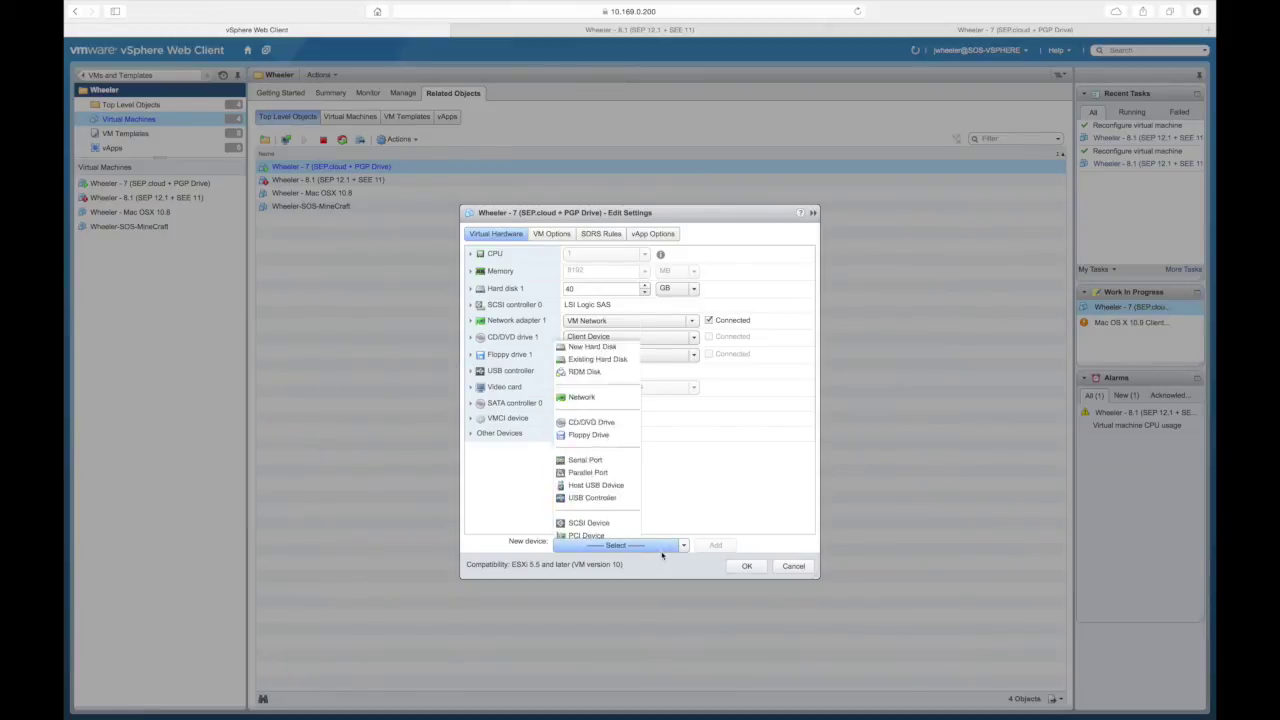
left_click(606, 442)
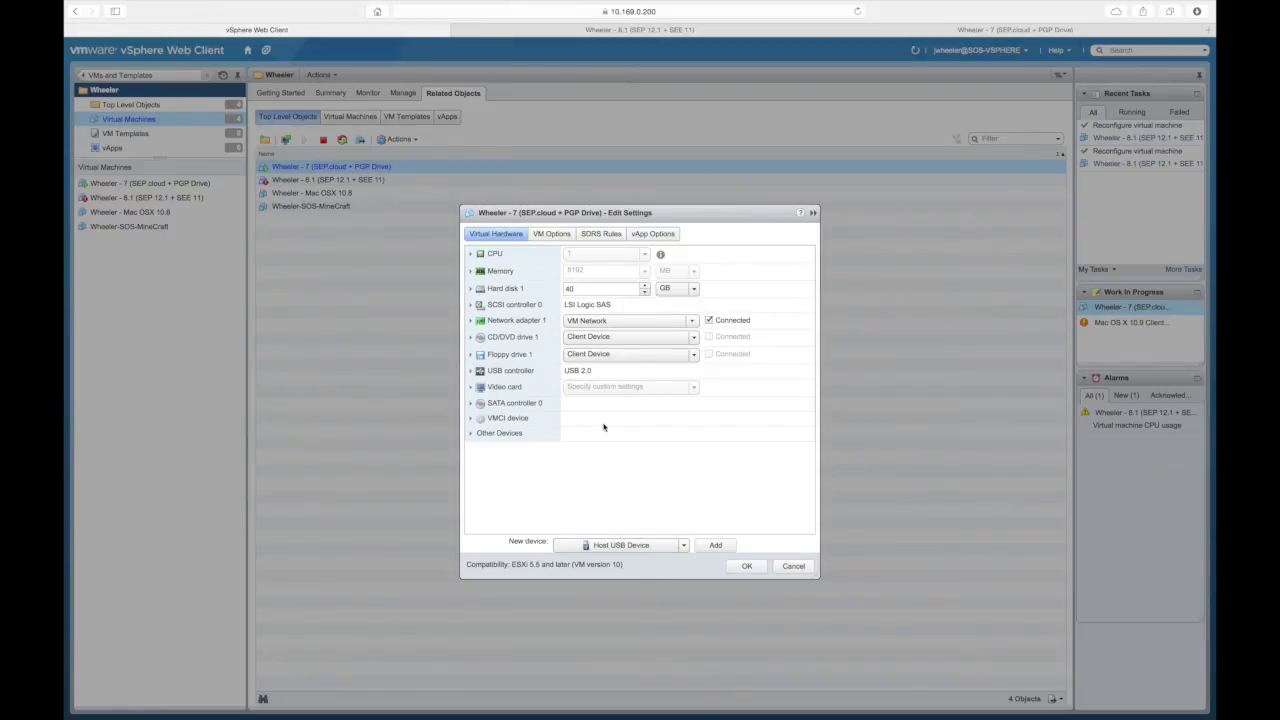
left_click(713, 545)
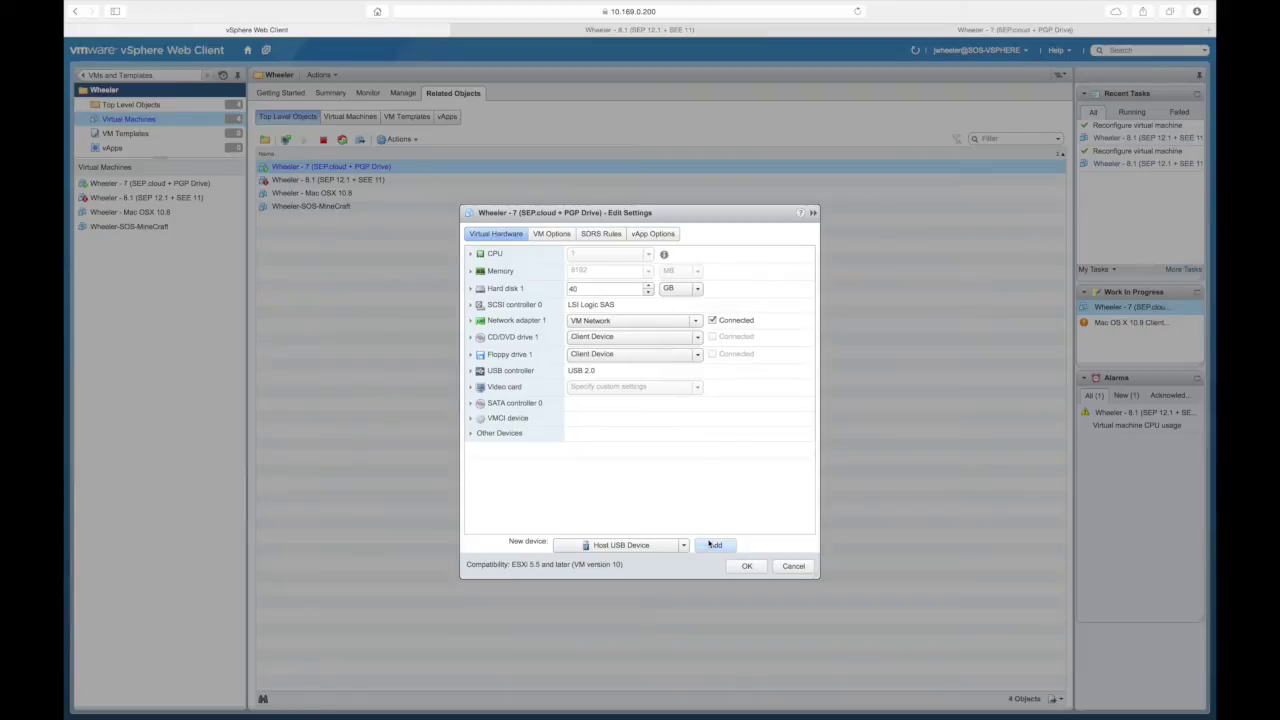
left_click(660, 449)
left_click(670, 477)
left_click(746, 566)
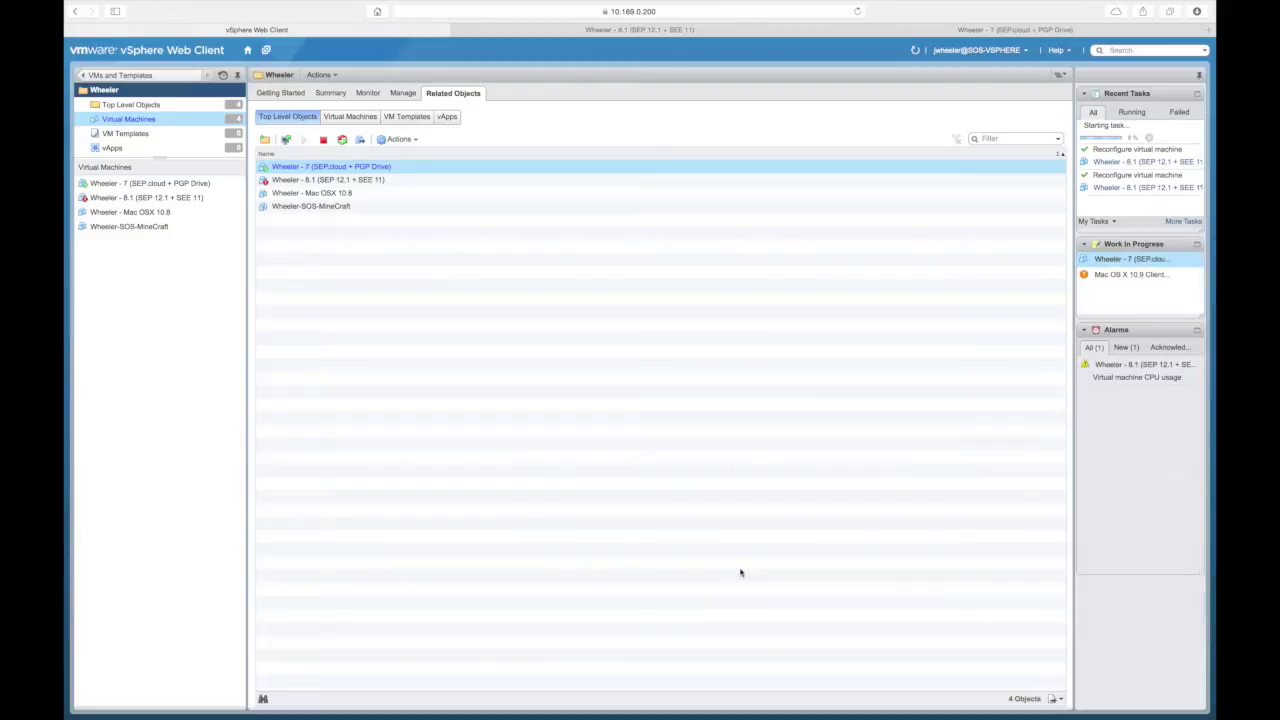
Switch to the 7 (SEP.cloud + PGP Drive) virtual machine console and open Removable Disk (F:) to view its files
left_click(940, 30)
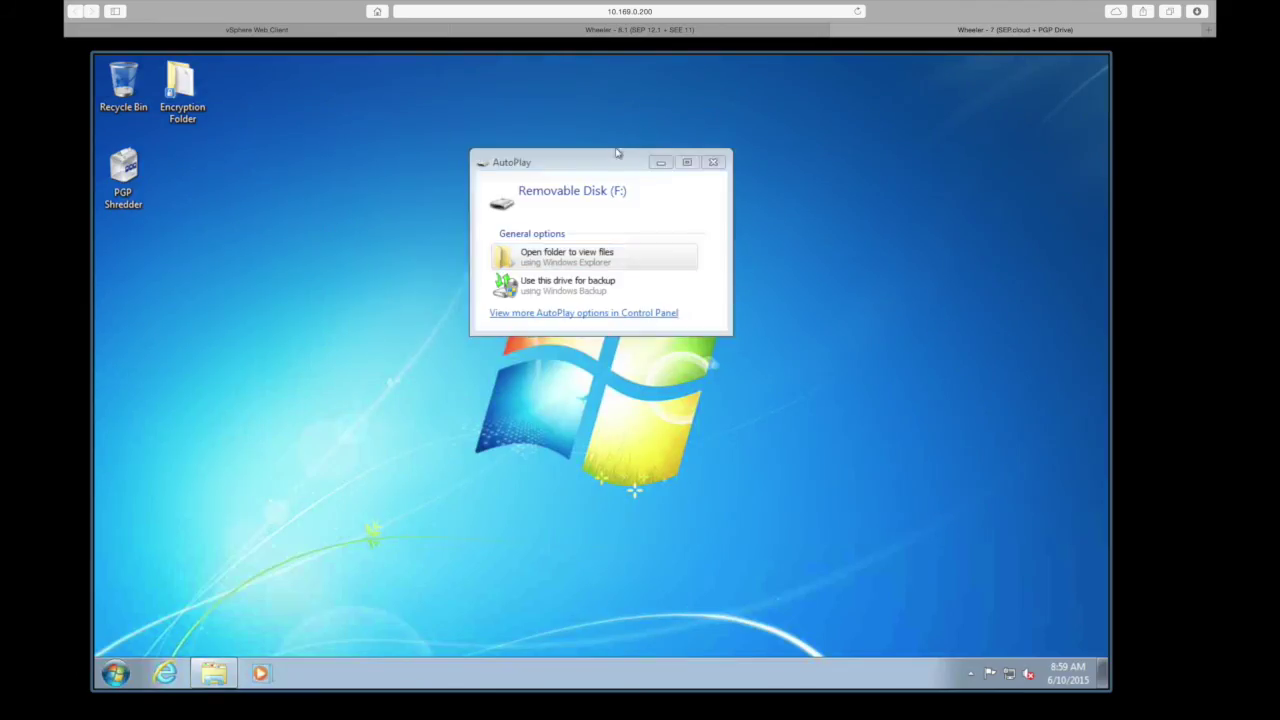
left_click_drag(435, 193, 436, 192)
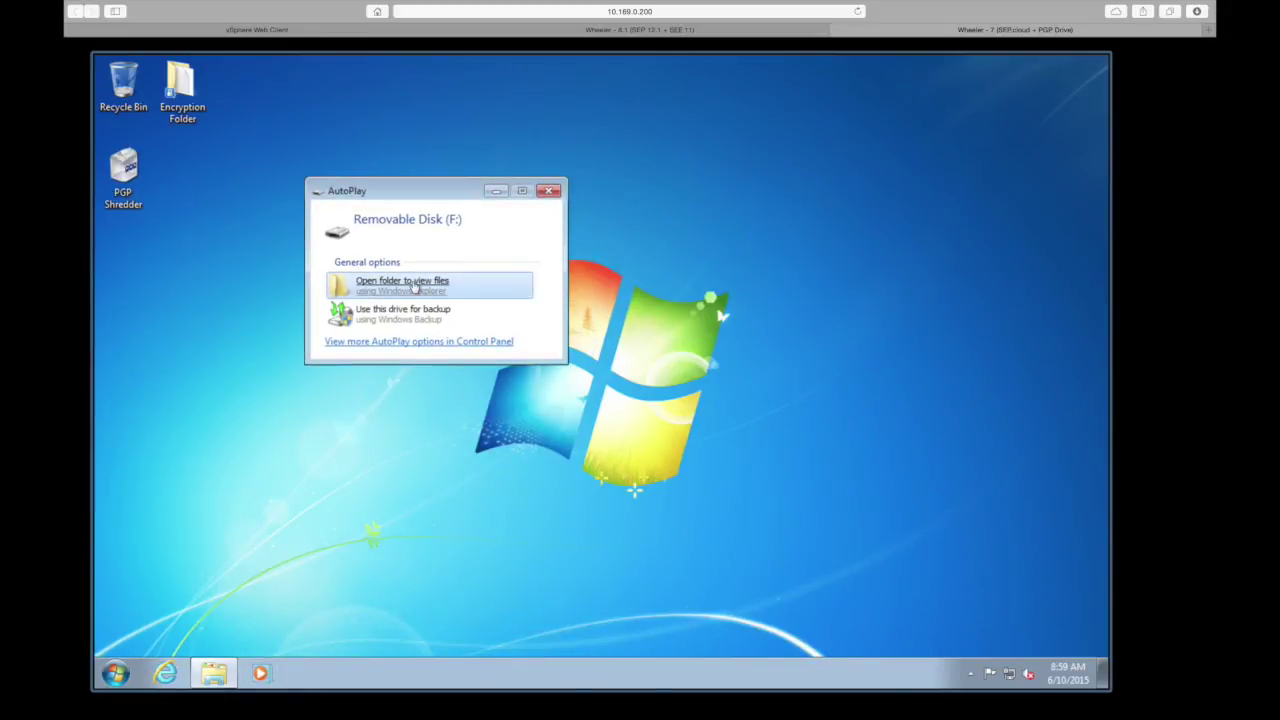
left_click(415, 286)
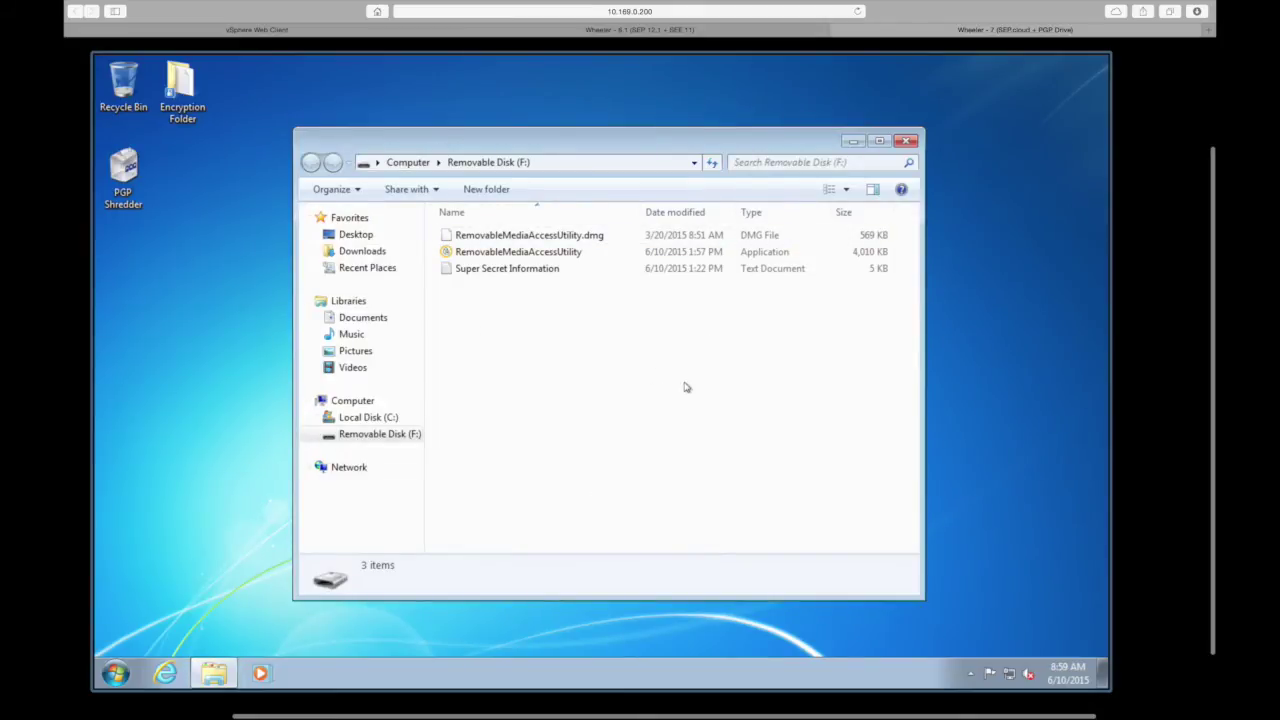
Open Super Secret Information directly from Removable Disk (F:) in Notepad, inspect its contents, and close it
double_click(456, 269)
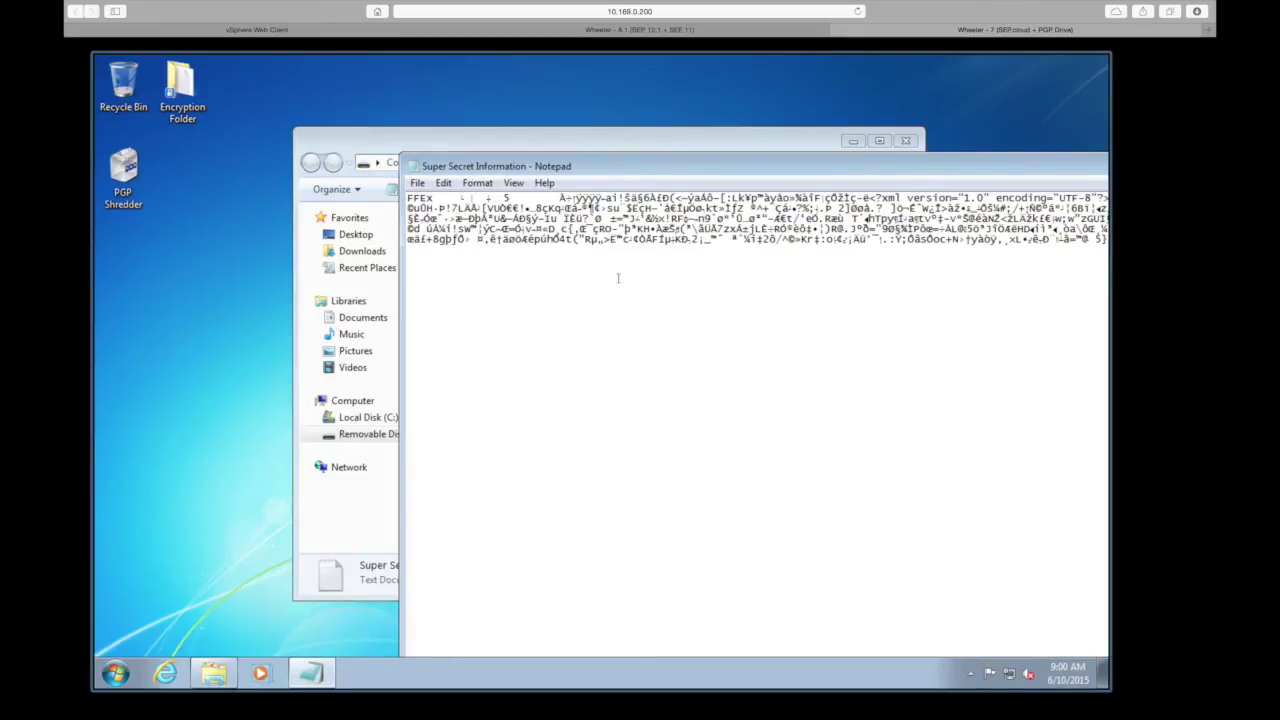
left_click_drag(732, 164, 419, 160)
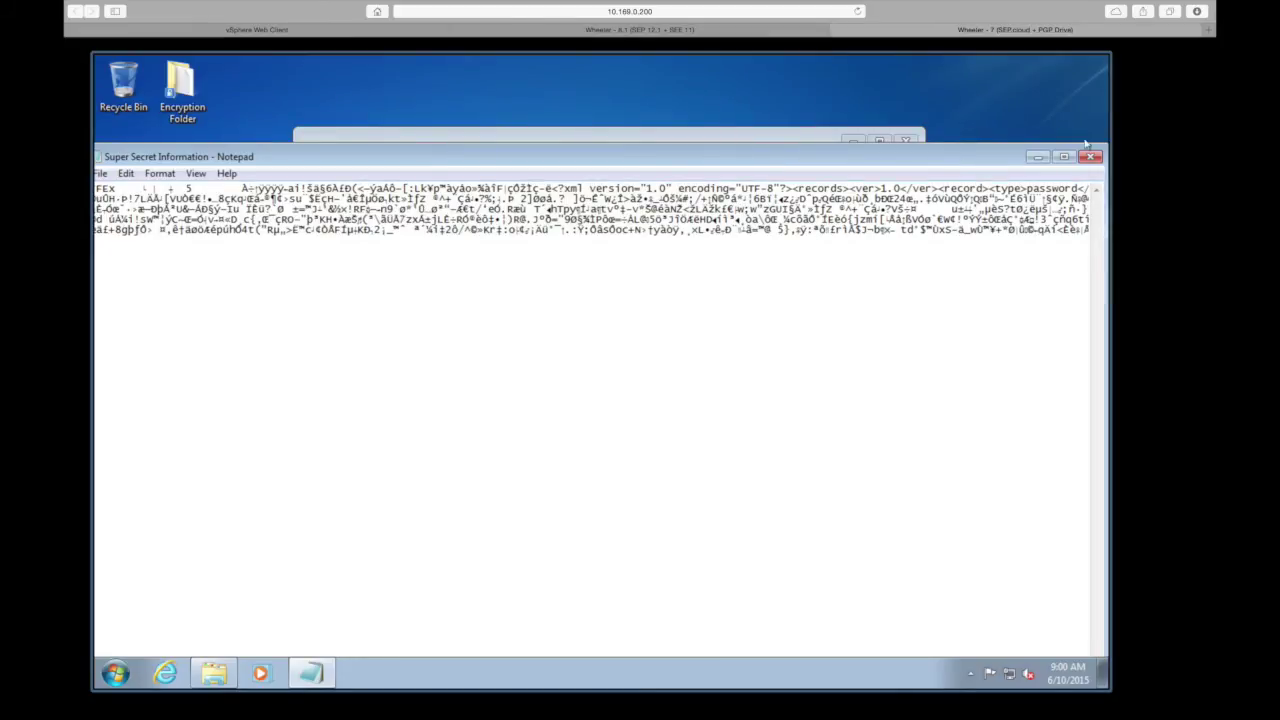
left_click(1080, 160)
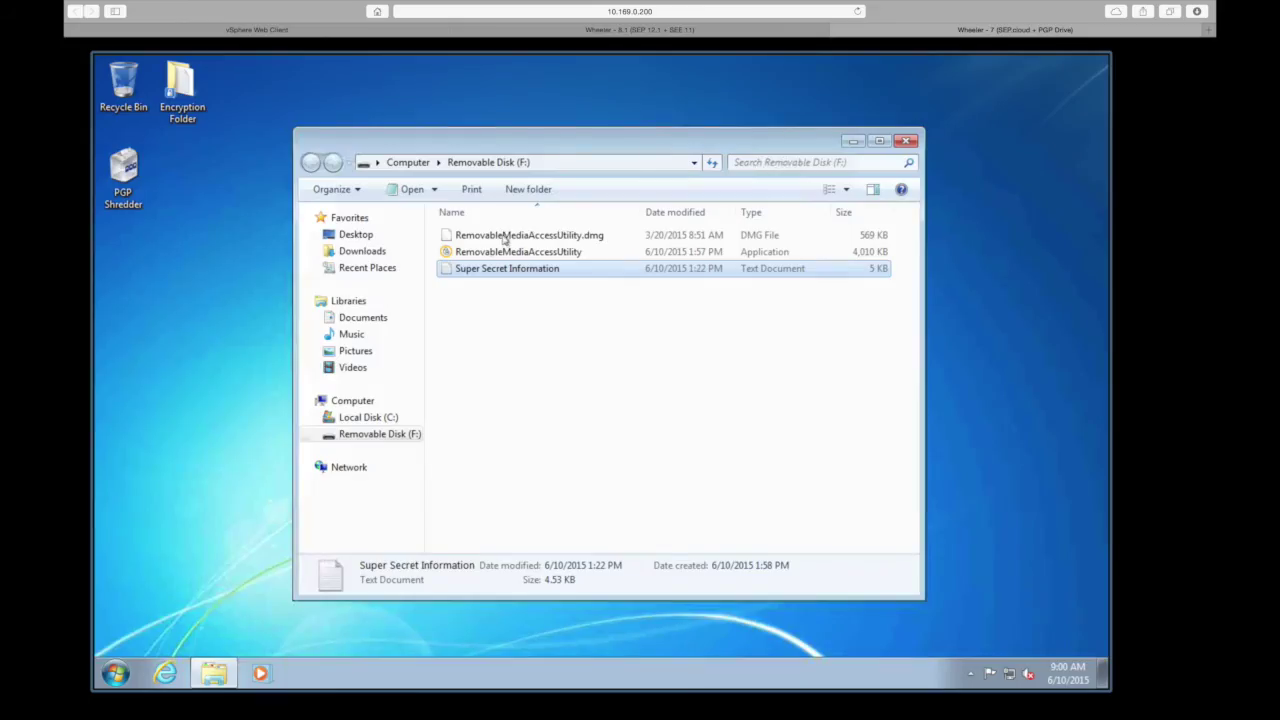
Launch RemovableMediaAccessUtility and open Super Secret Information by entering the decryption password, with saving it as the default password enabled
left_click(477, 255)
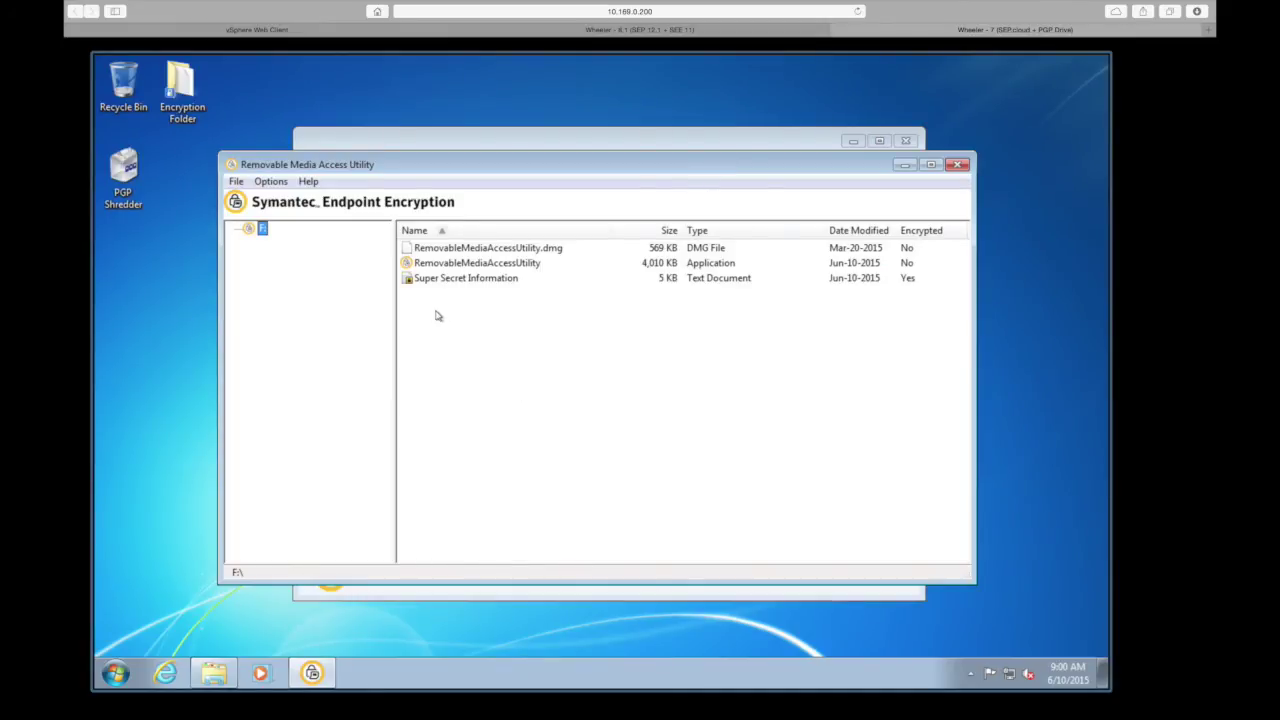
left_click(466, 283)
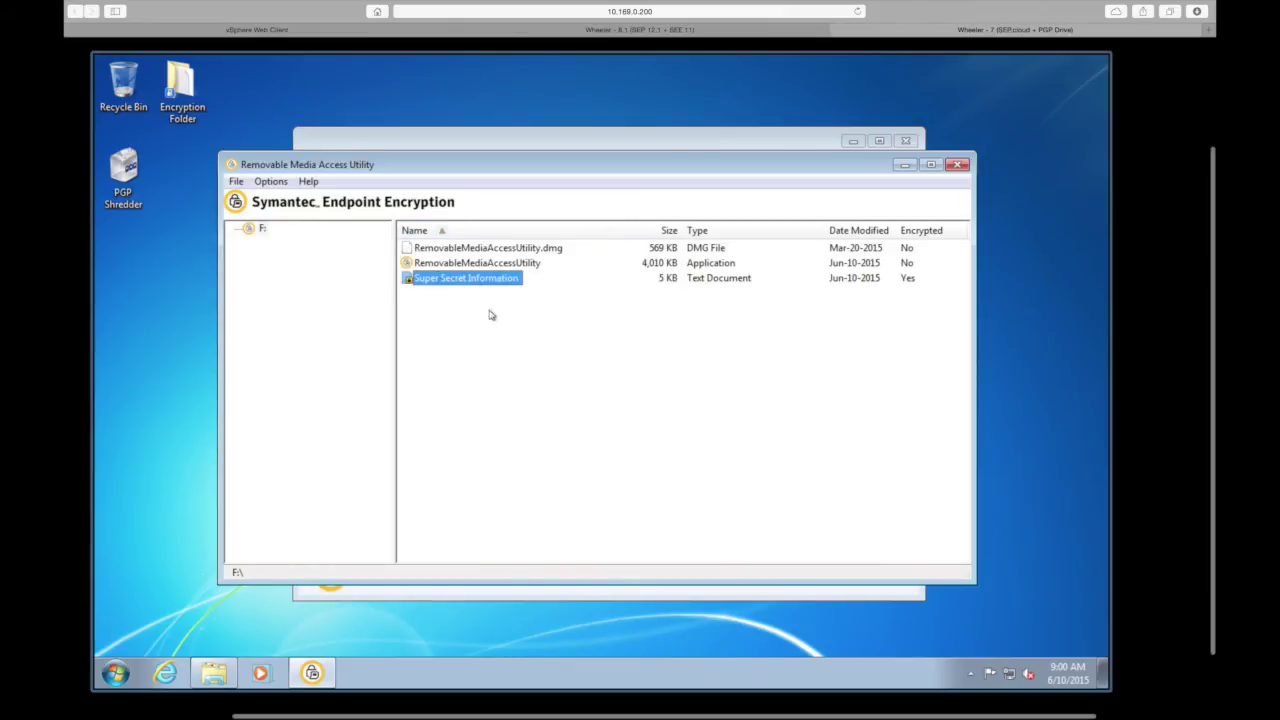
double_click(424, 284)
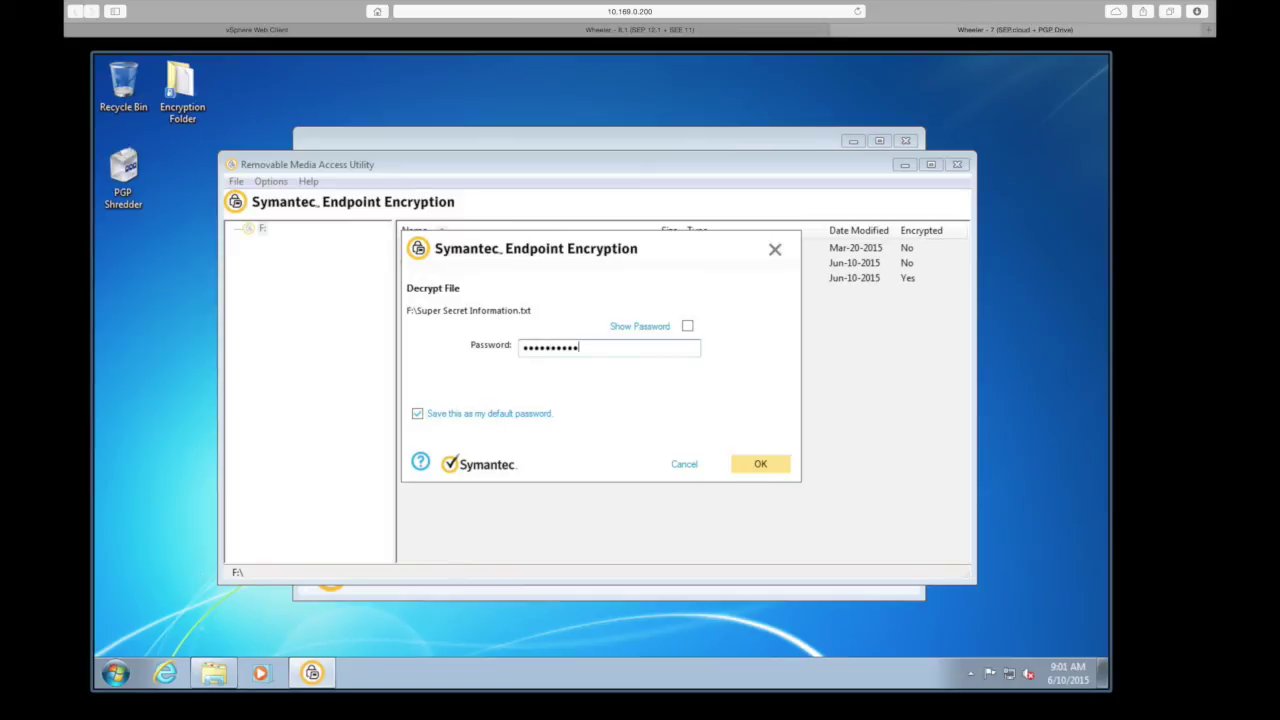
left_click(758, 466)
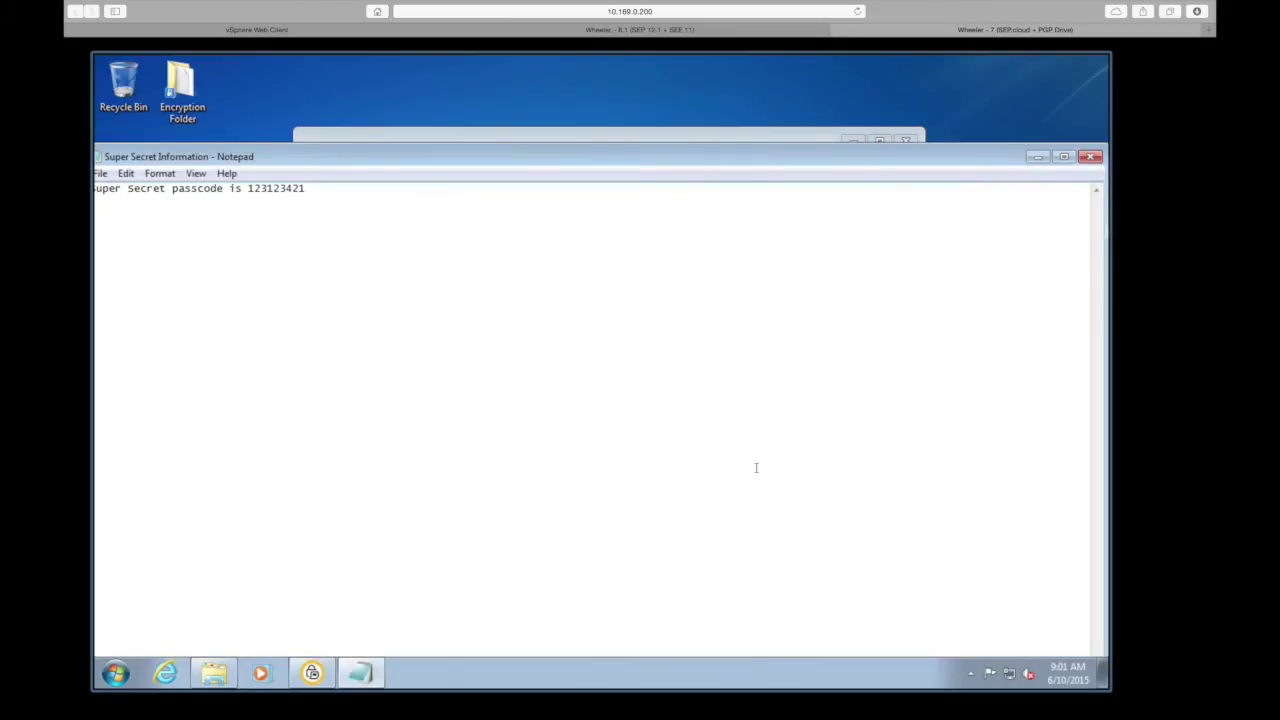
Append "add more info." to the end of the Super Secret Information text, save the file, and close Notepad
left_click_drag(391, 163, 470, 142)
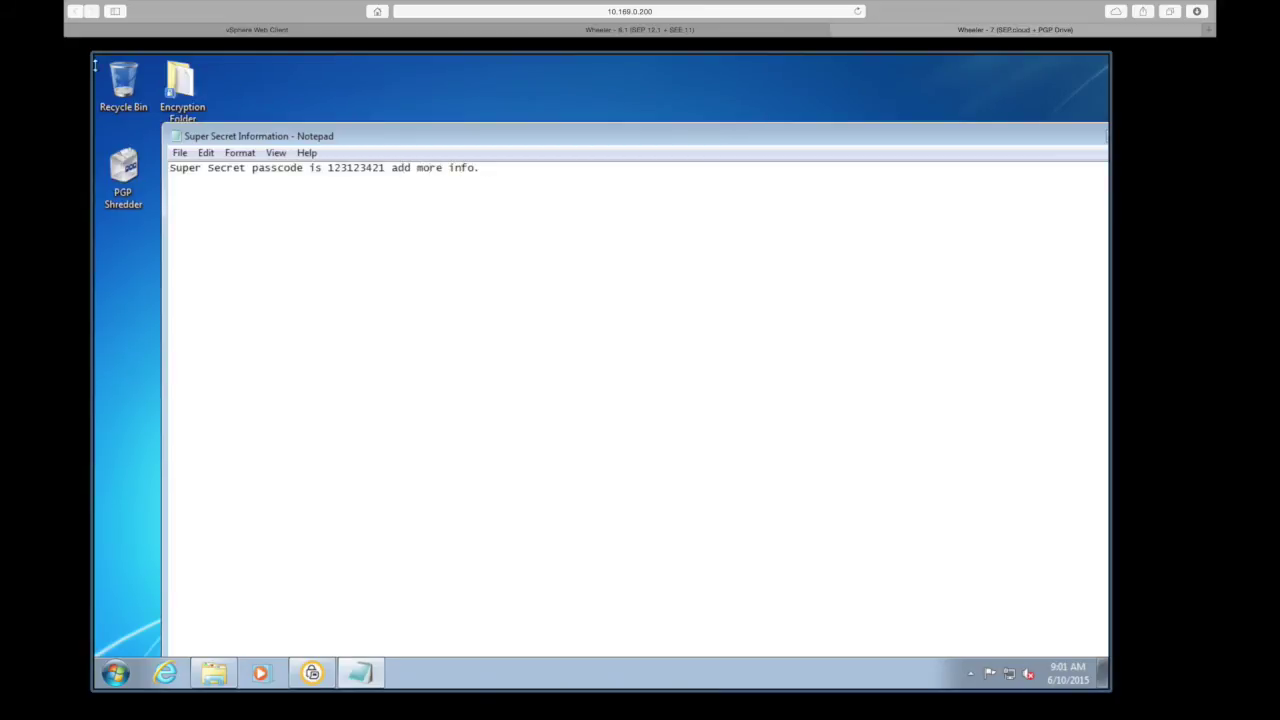
left_click(180, 152)
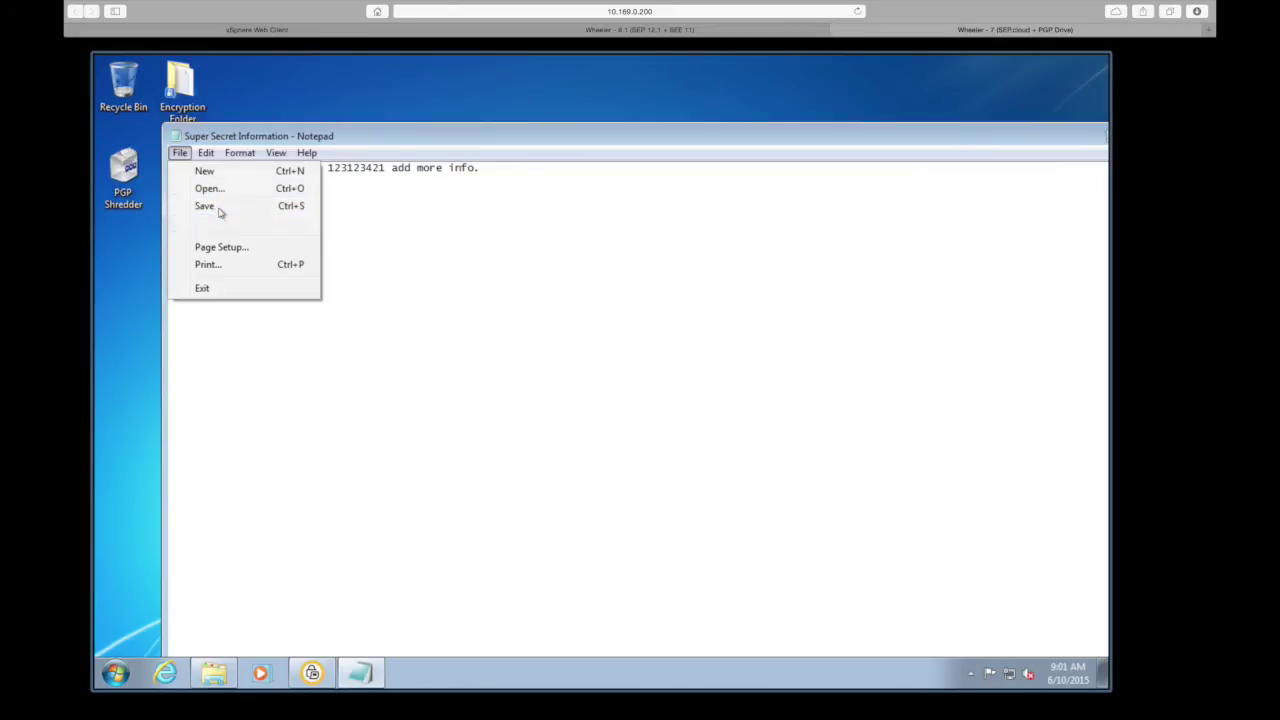
left_click(212, 206)
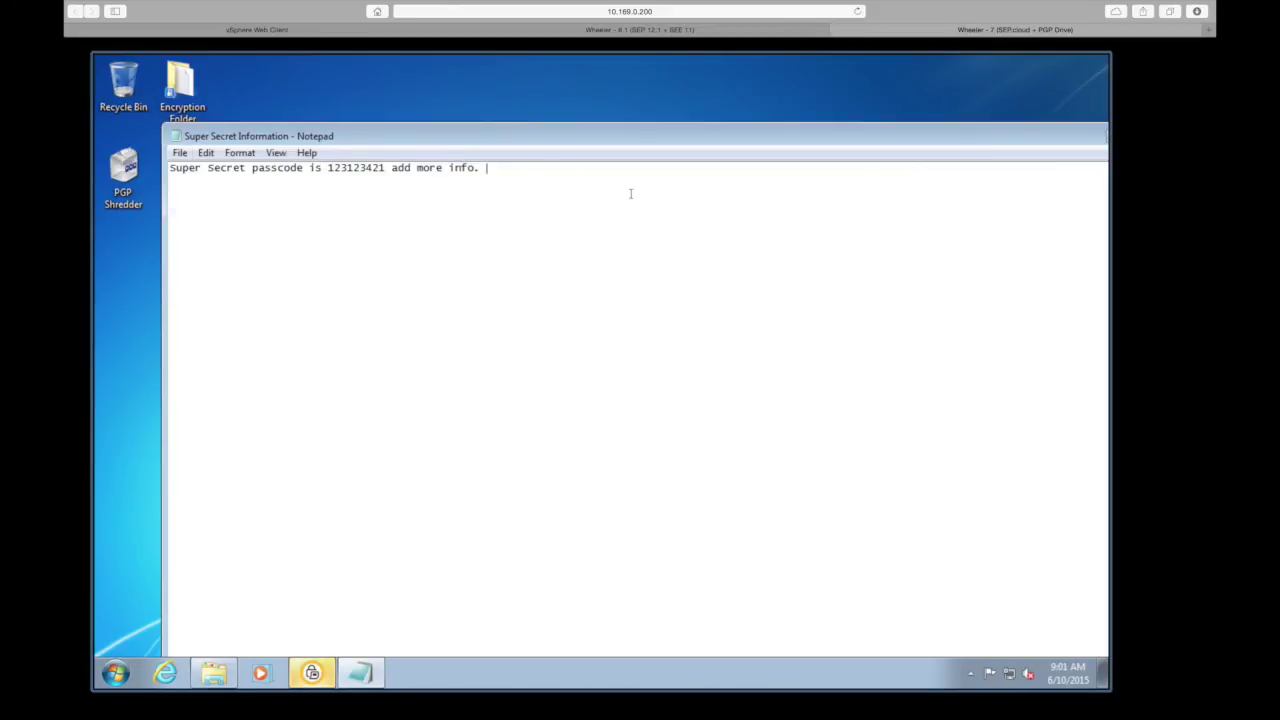
left_click_drag(794, 123, 570, 124)
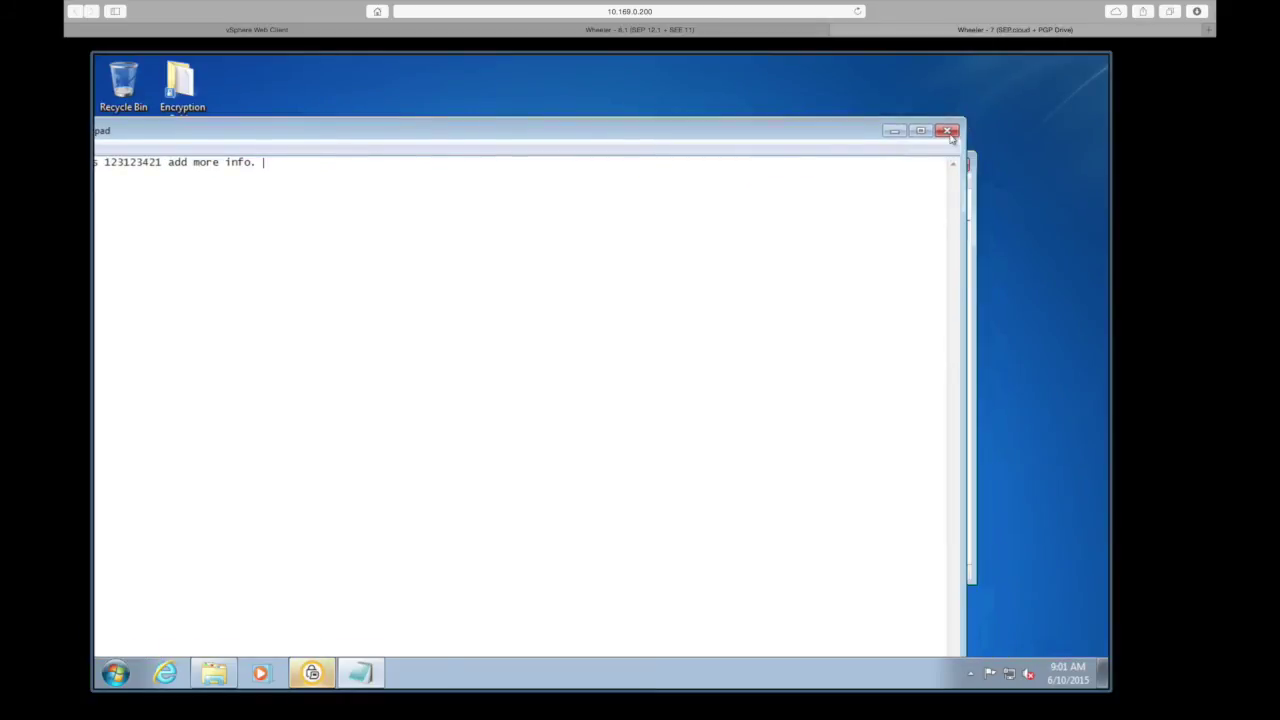
left_click(947, 131)
left_click(950, 138)
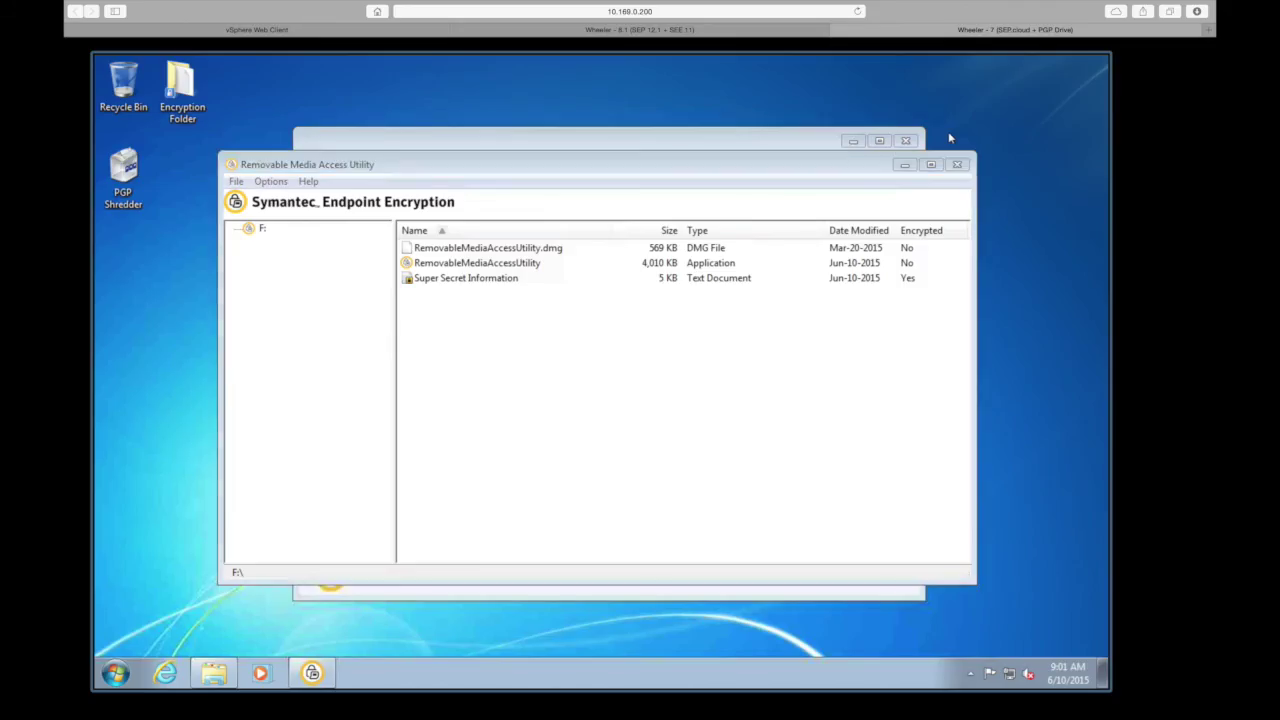
Close the Removable Disk (F:) window and decrypt Super Secret Information to the Desktop with the Removable Media Access Utility
left_click(706, 143)
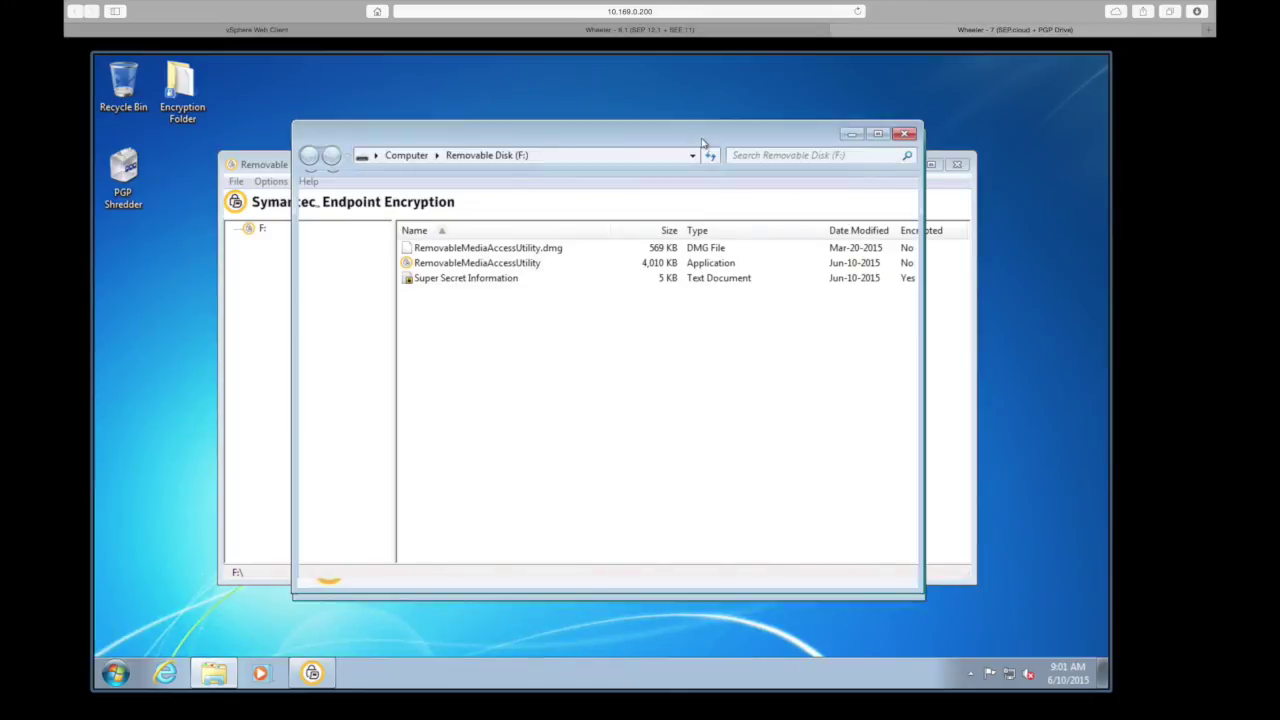
left_click(903, 137)
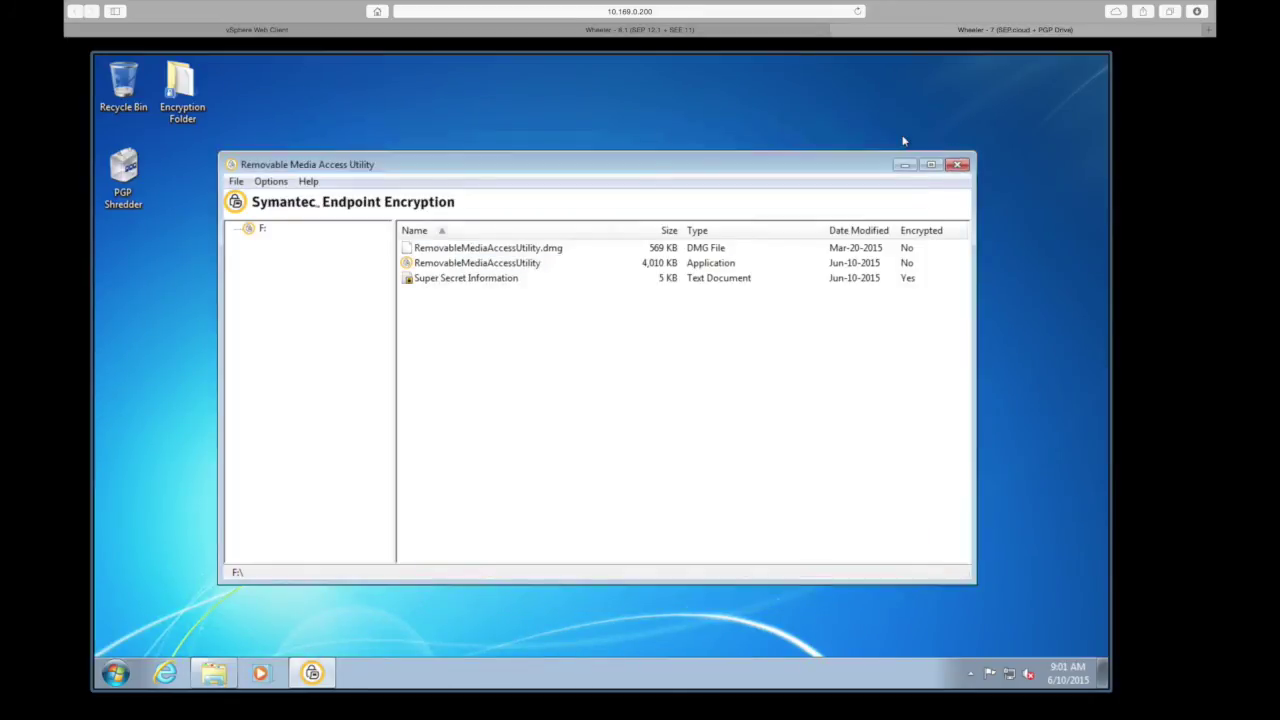
right_click(447, 283)
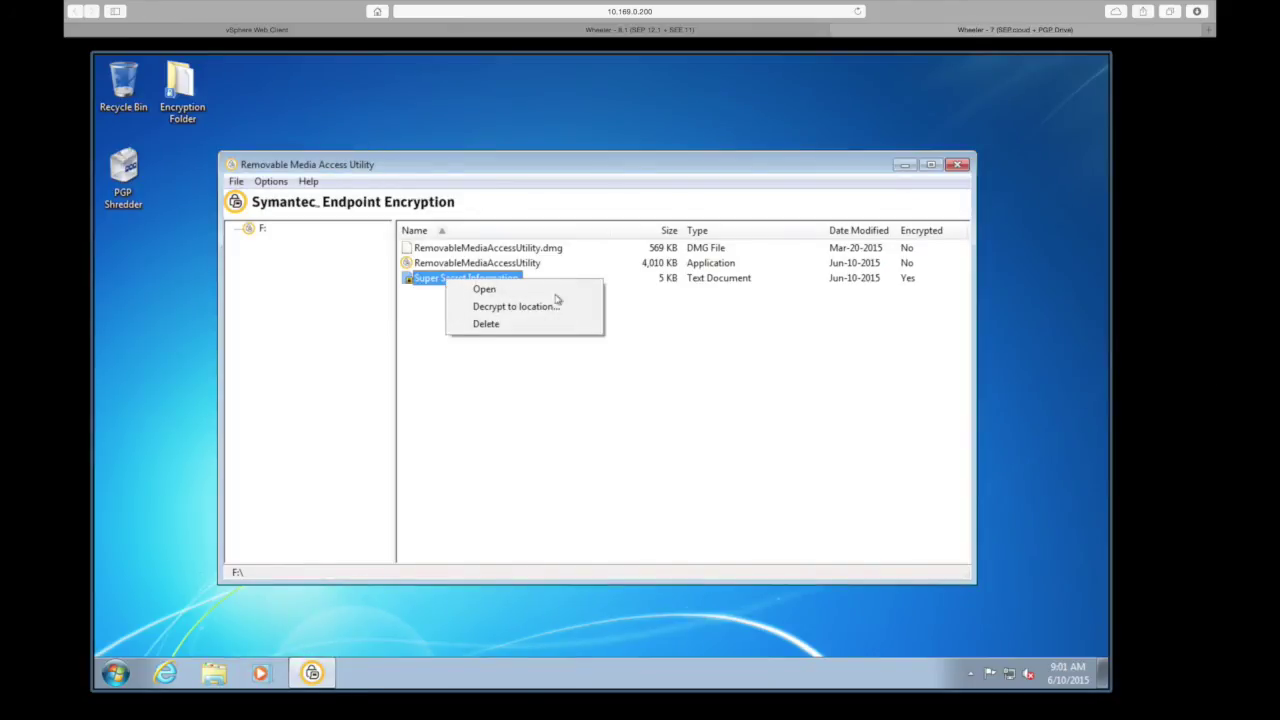
left_click(524, 312)
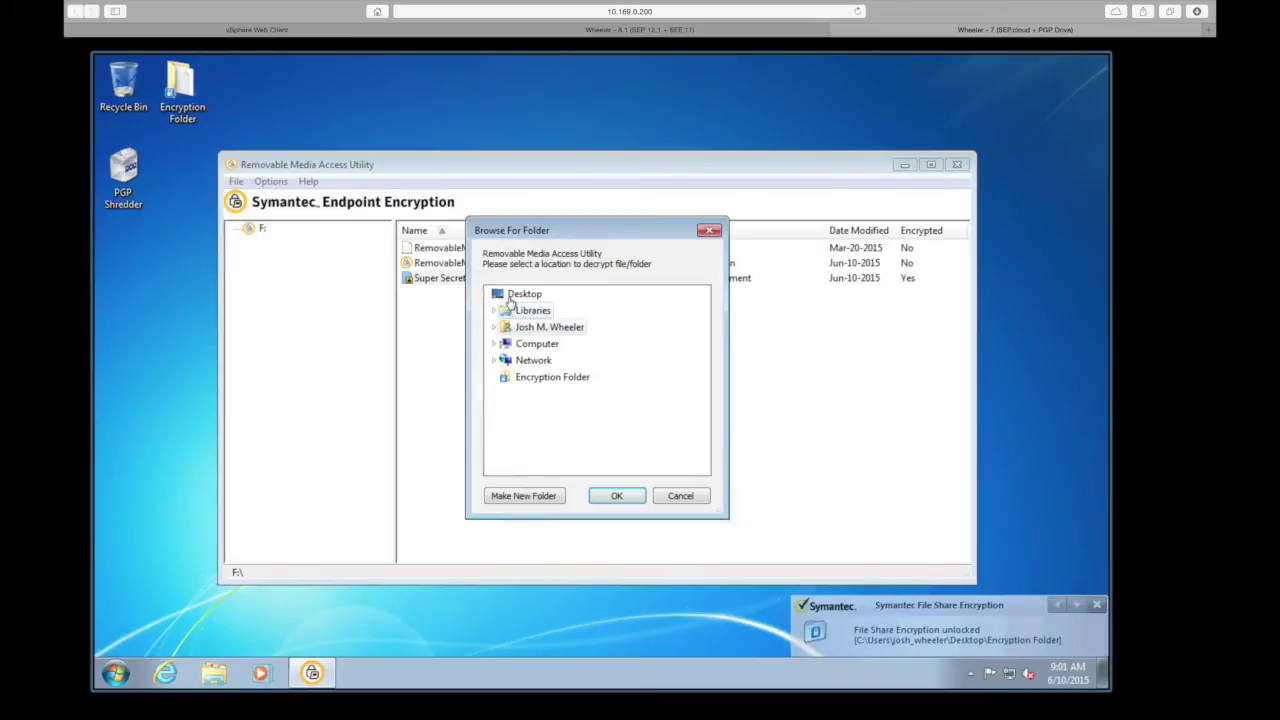
left_click(512, 296)
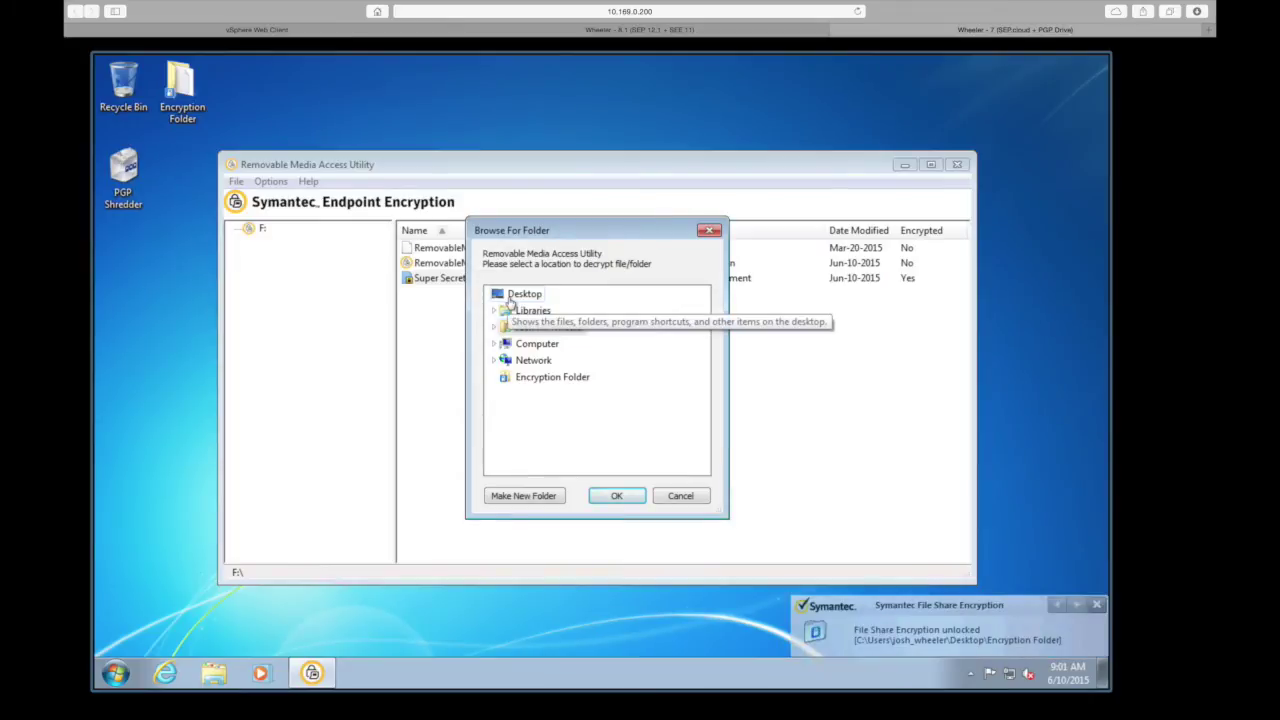
left_click(618, 496)
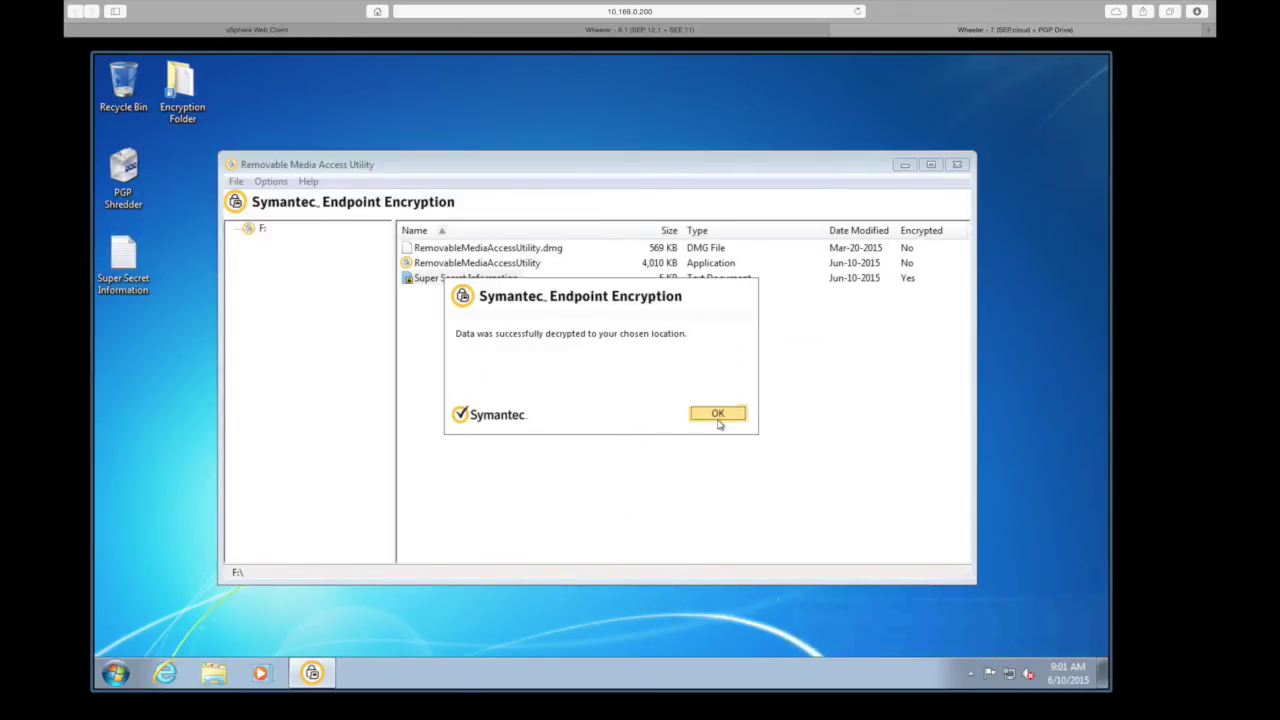
left_click(720, 416)
Open the decrypted Super Secret Information copy on the desktop to check its text, and close it
double_click(120, 262)
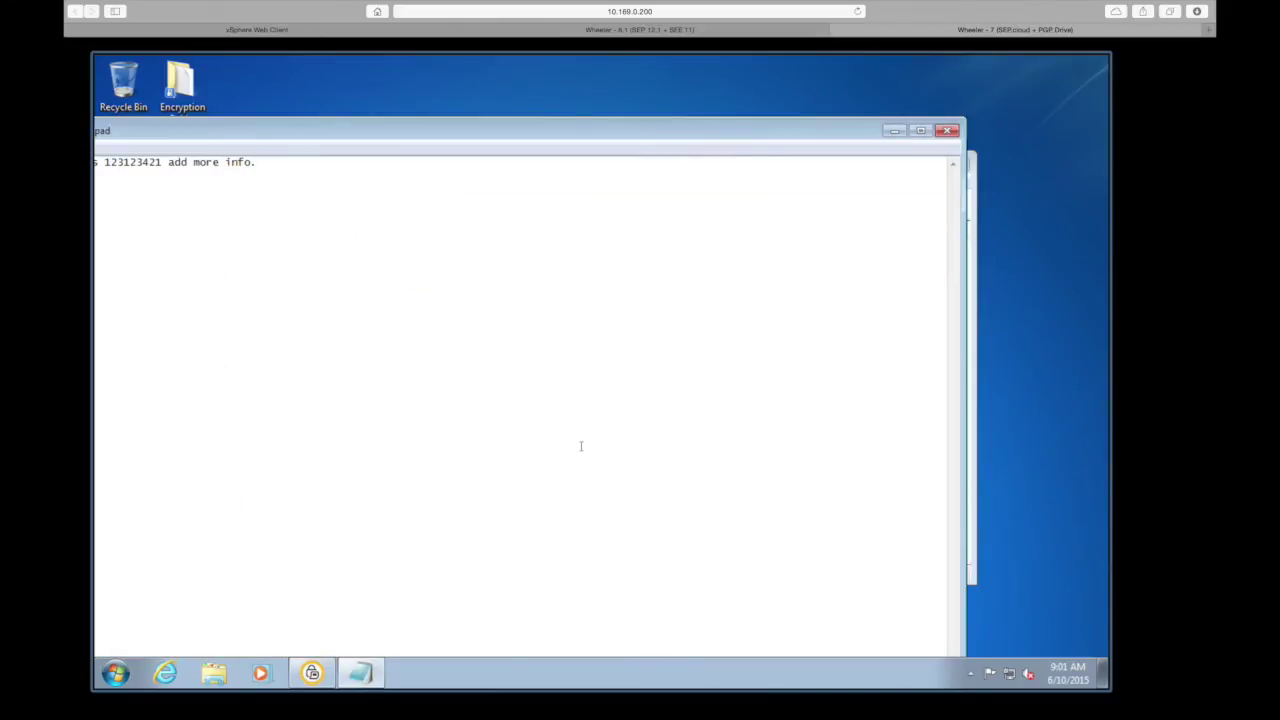
left_click(946, 130)
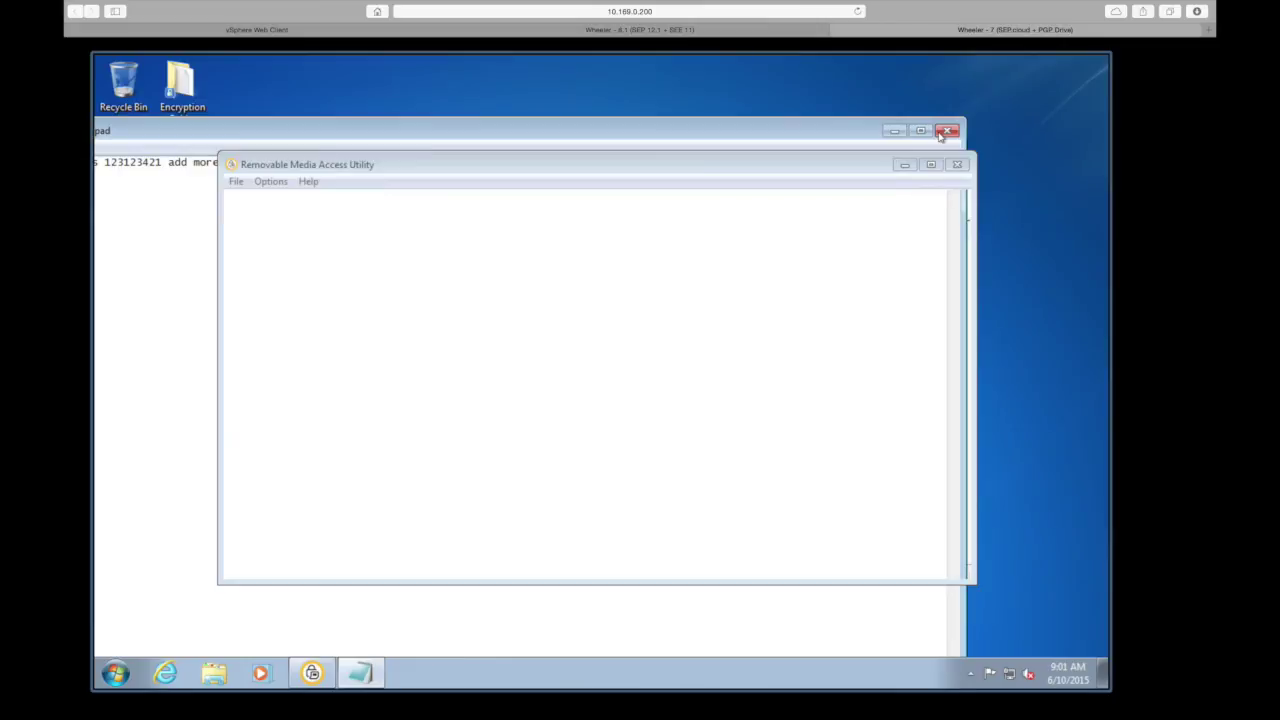
Move the Removable Media Access Utility window aside and create a text document named TEST INFO on the desktop
left_click_drag(665, 157, 721, 125)
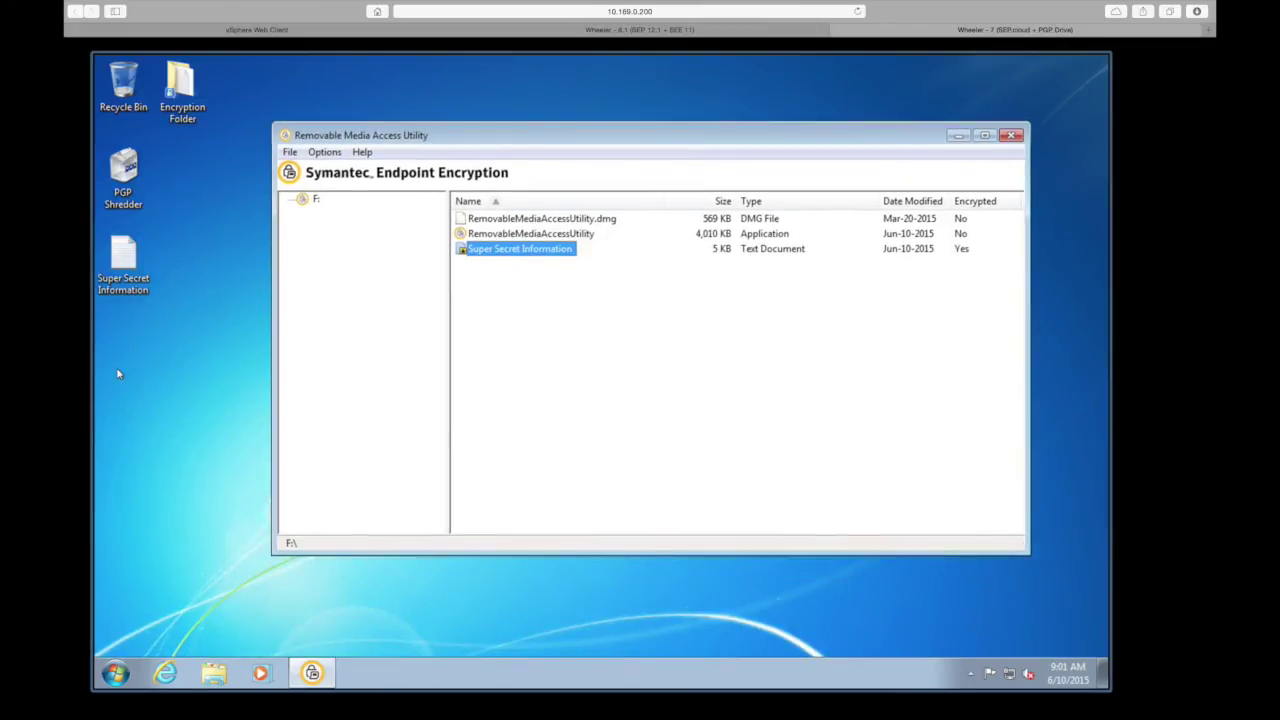
right_click(118, 374)
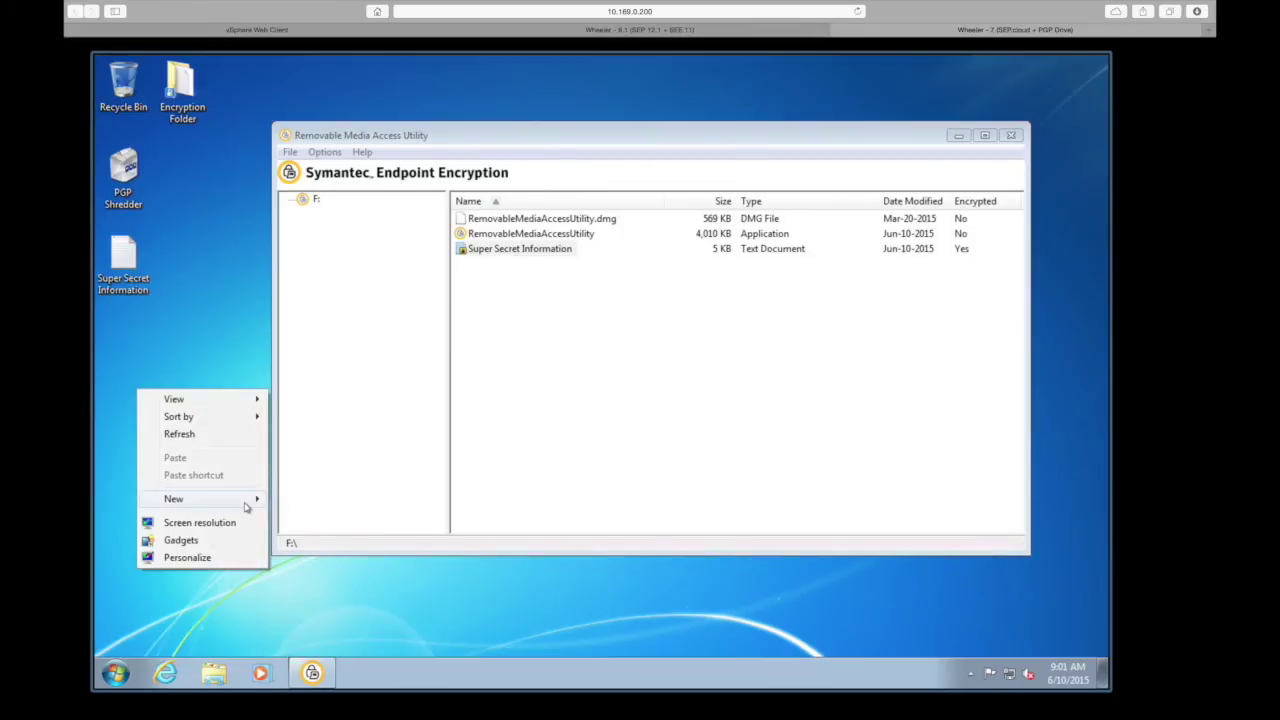
mouse_move(250, 503)
left_click(330, 626)
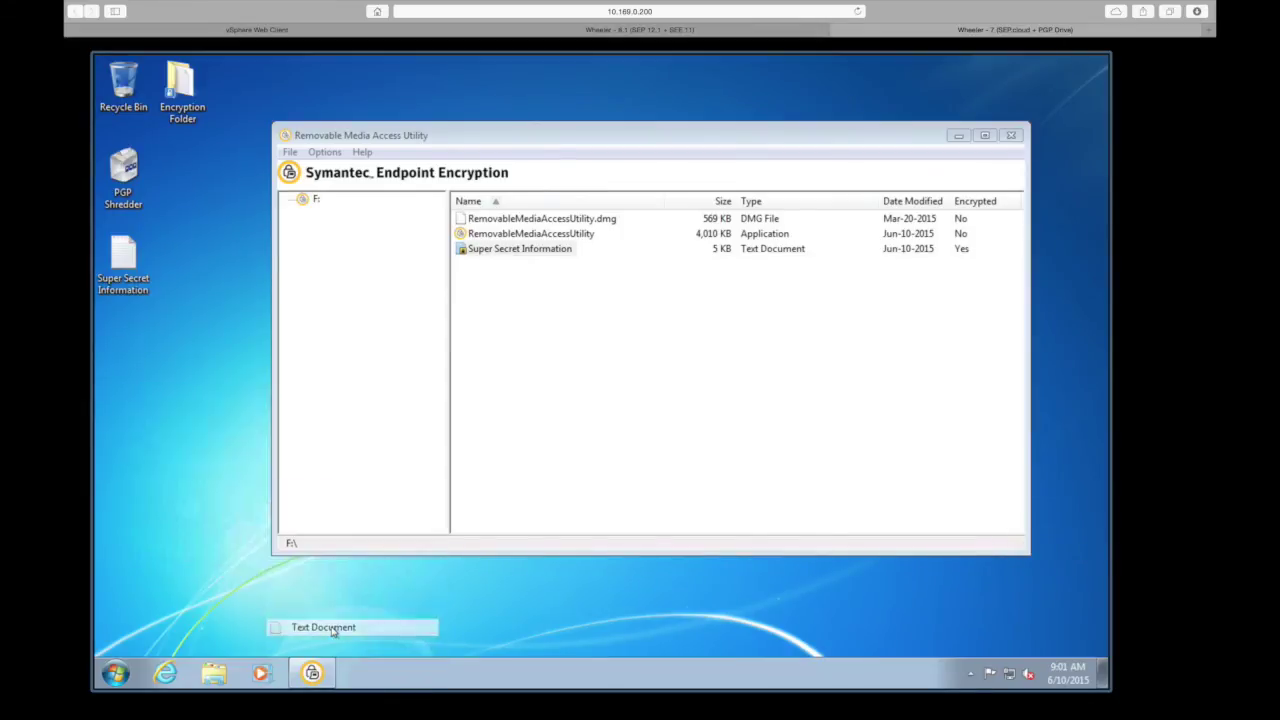
type("TEST INFO")
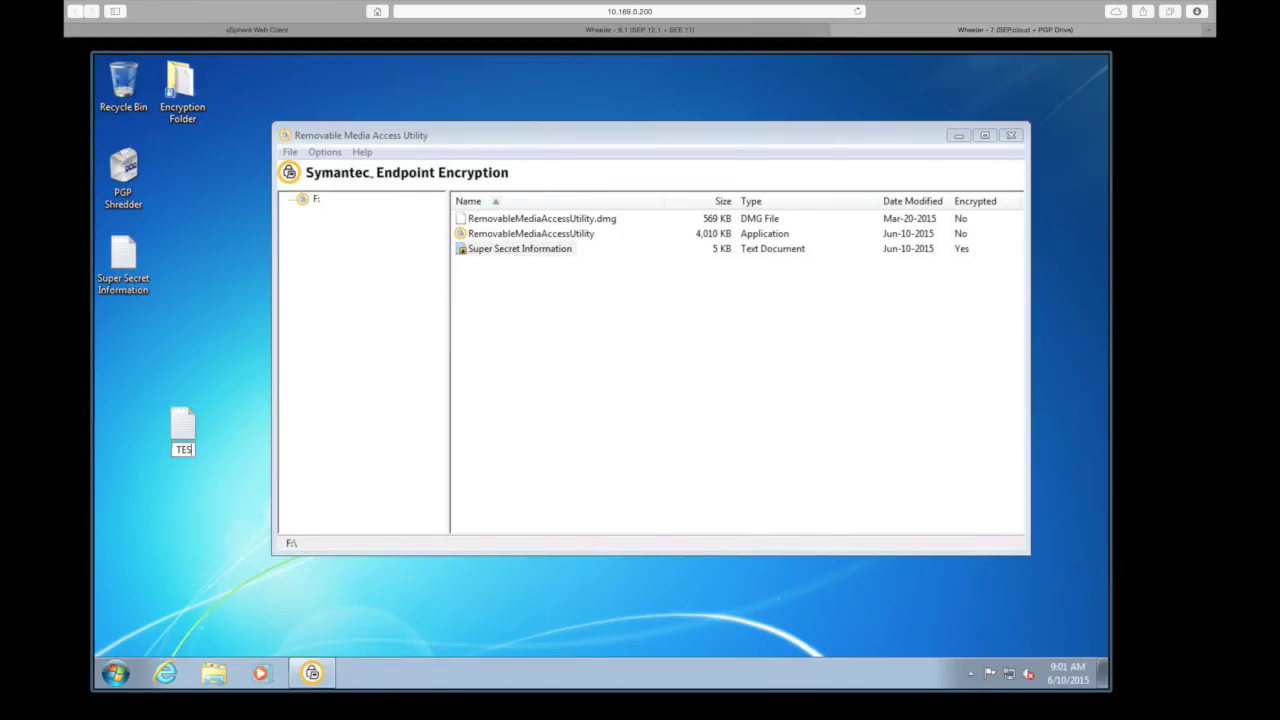
key("Return")
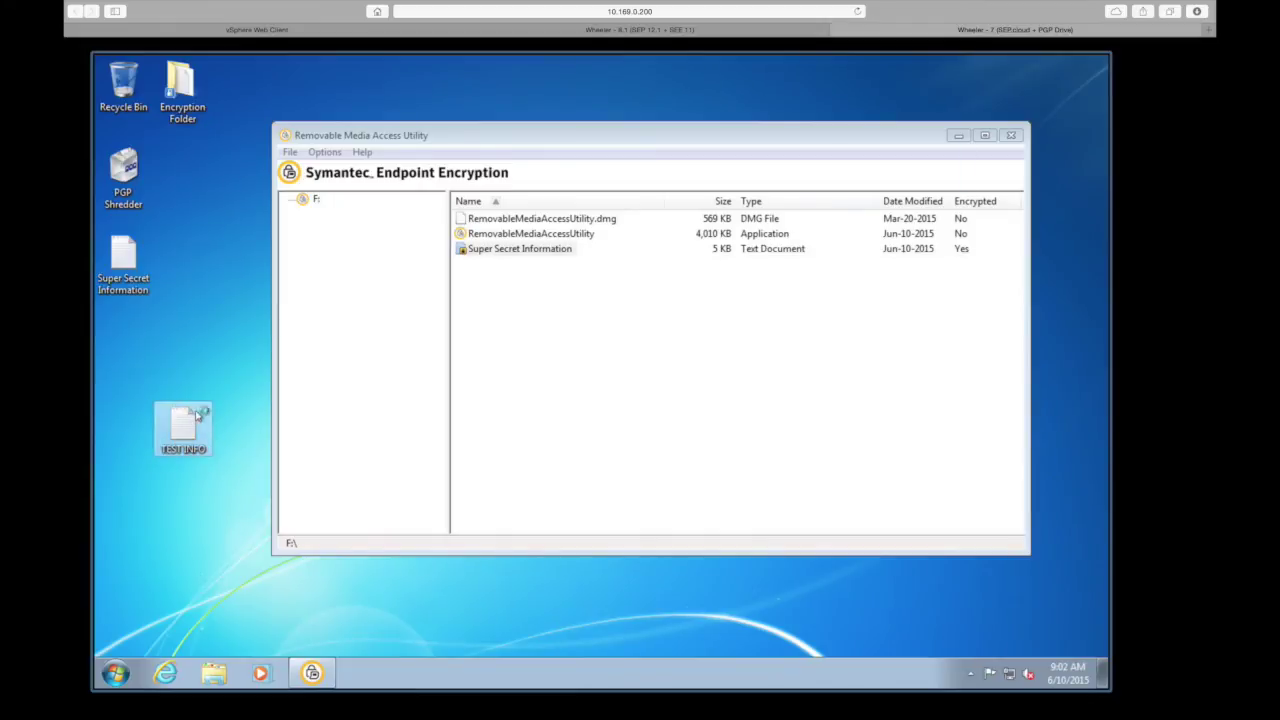
Open TEST INFO, enter the filler text "oihowiheroihsoihrosiheoihr", save the file, and close Notepad
double_click(188, 425)
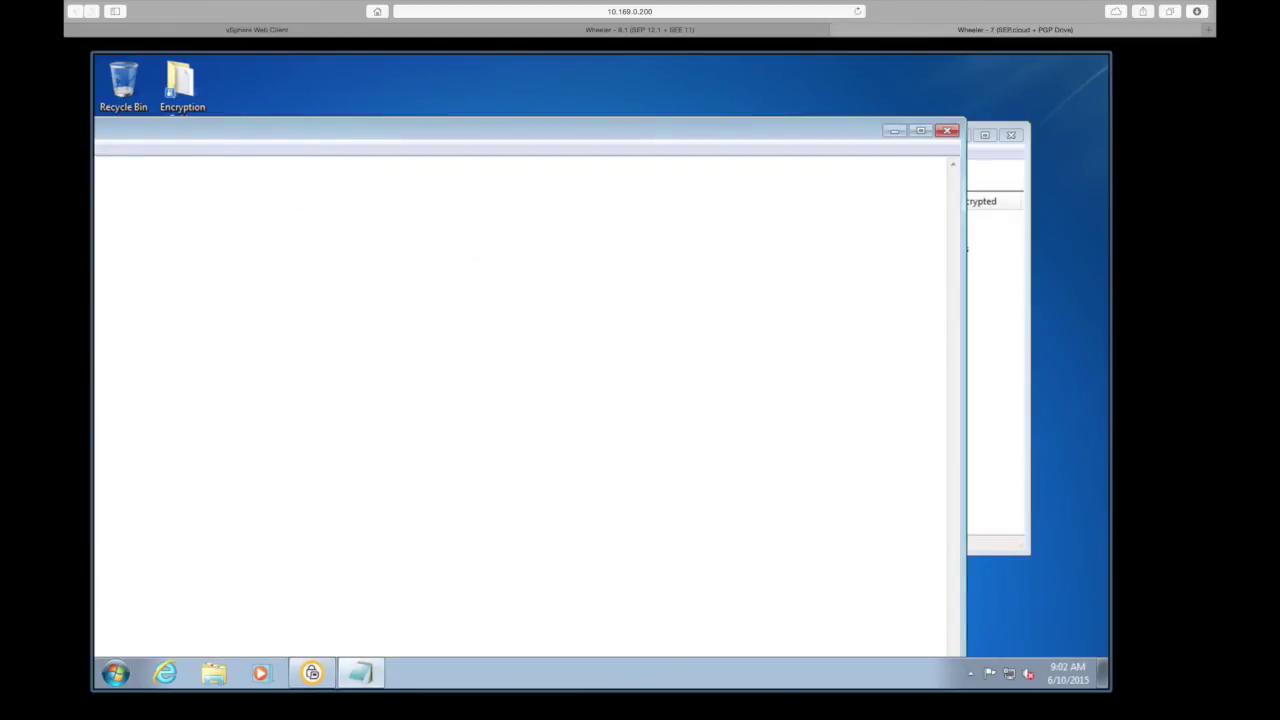
type("Thr")
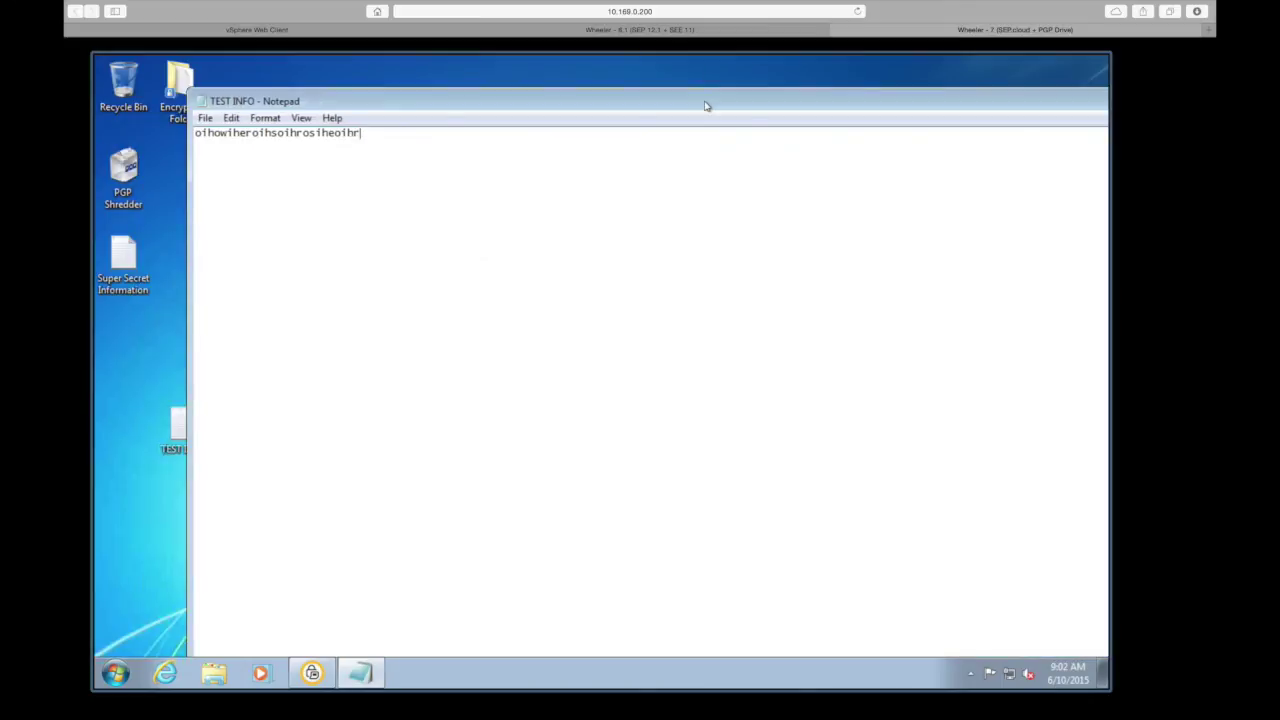
left_click(207, 119)
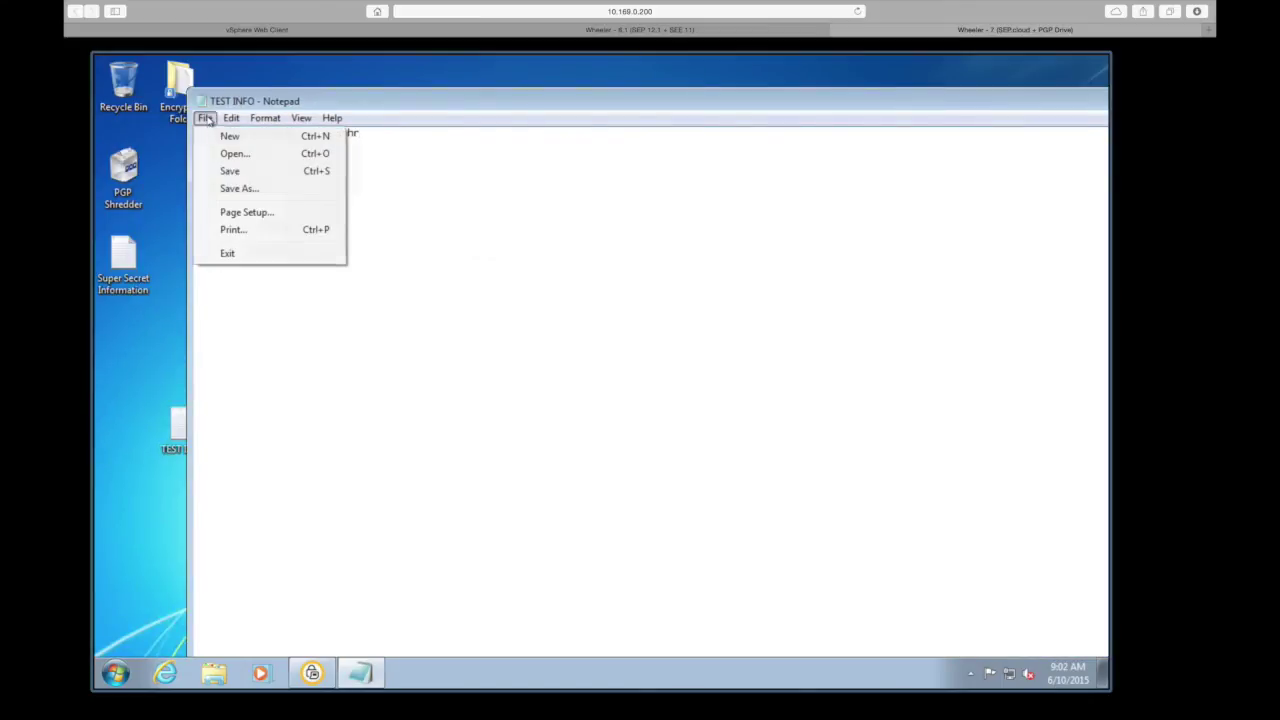
left_click(226, 171)
double_click(360, 105)
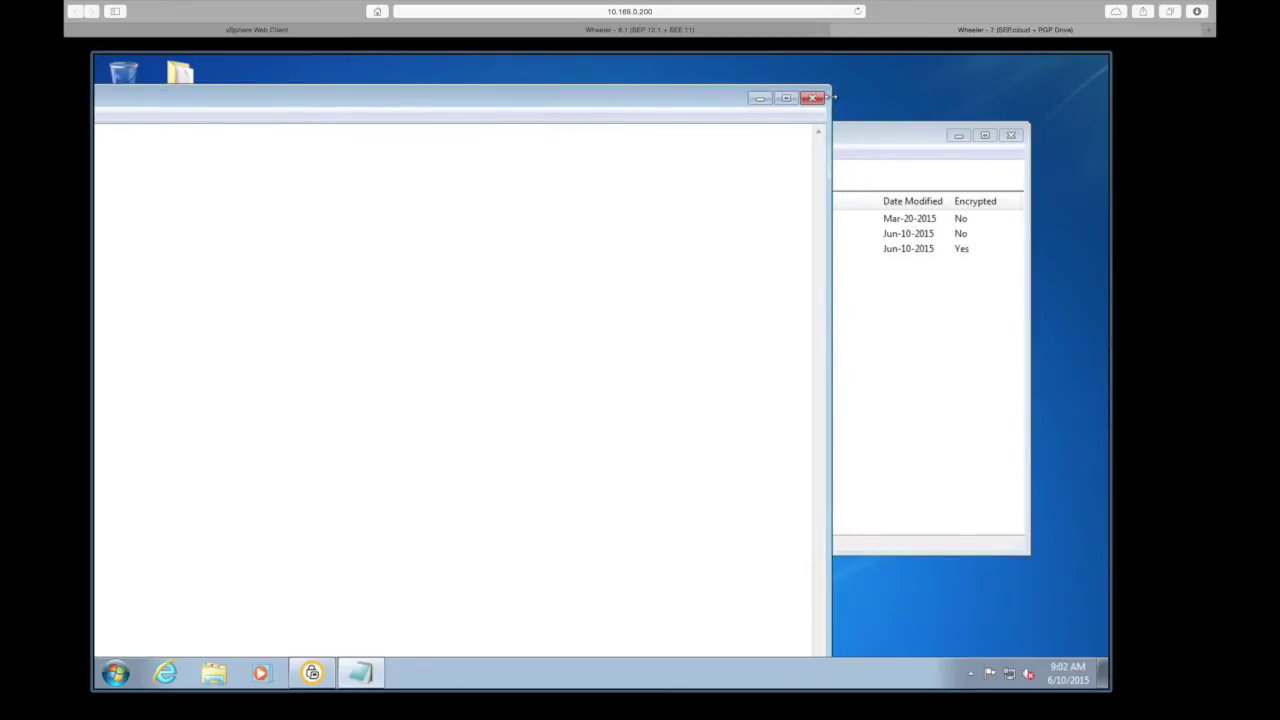
left_click(812, 99)
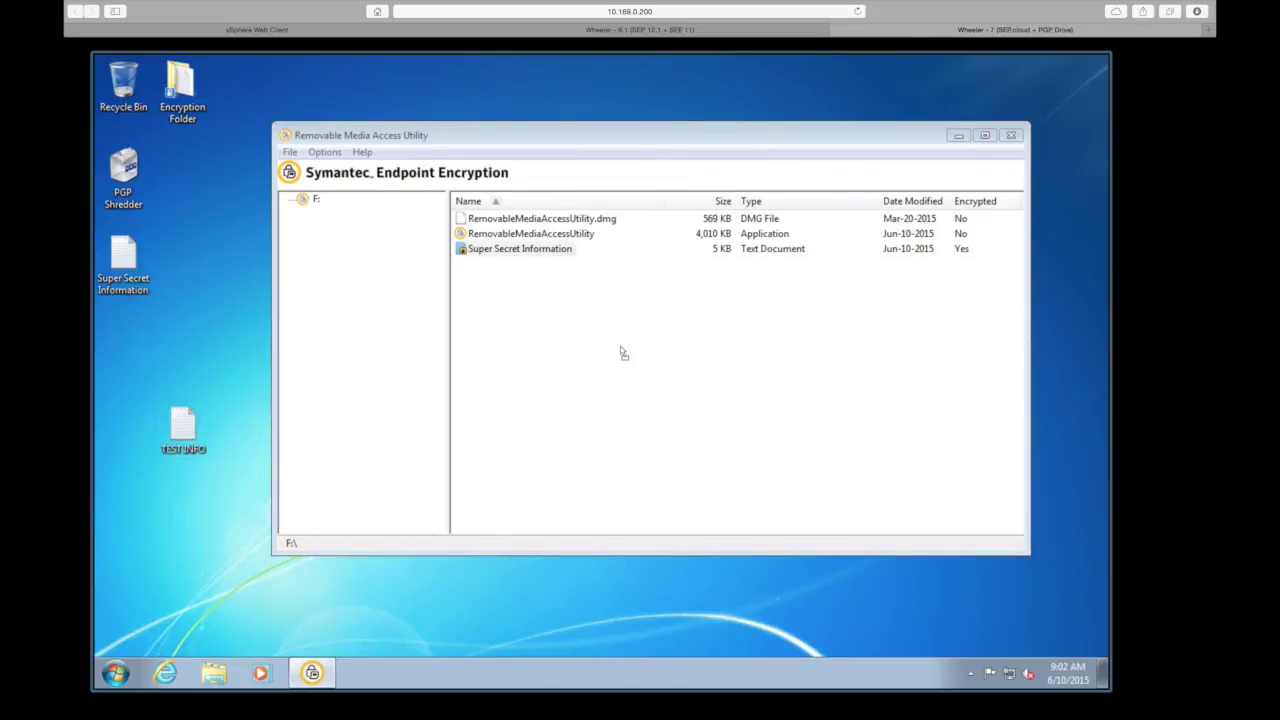
Copy TEST INFO from the desktop to the F: drive through the Removable Media Access Utility to encrypt it, and close the utility
left_click_drag(620, 352, 621, 352)
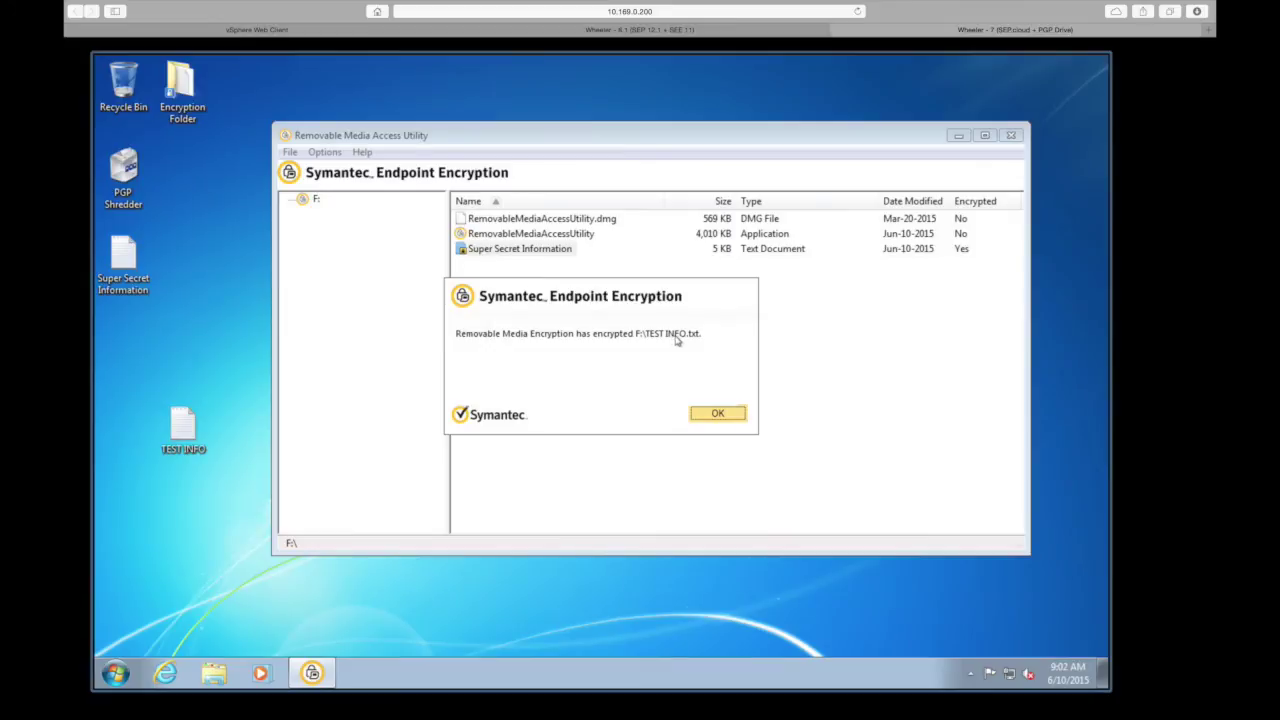
left_click(726, 416)
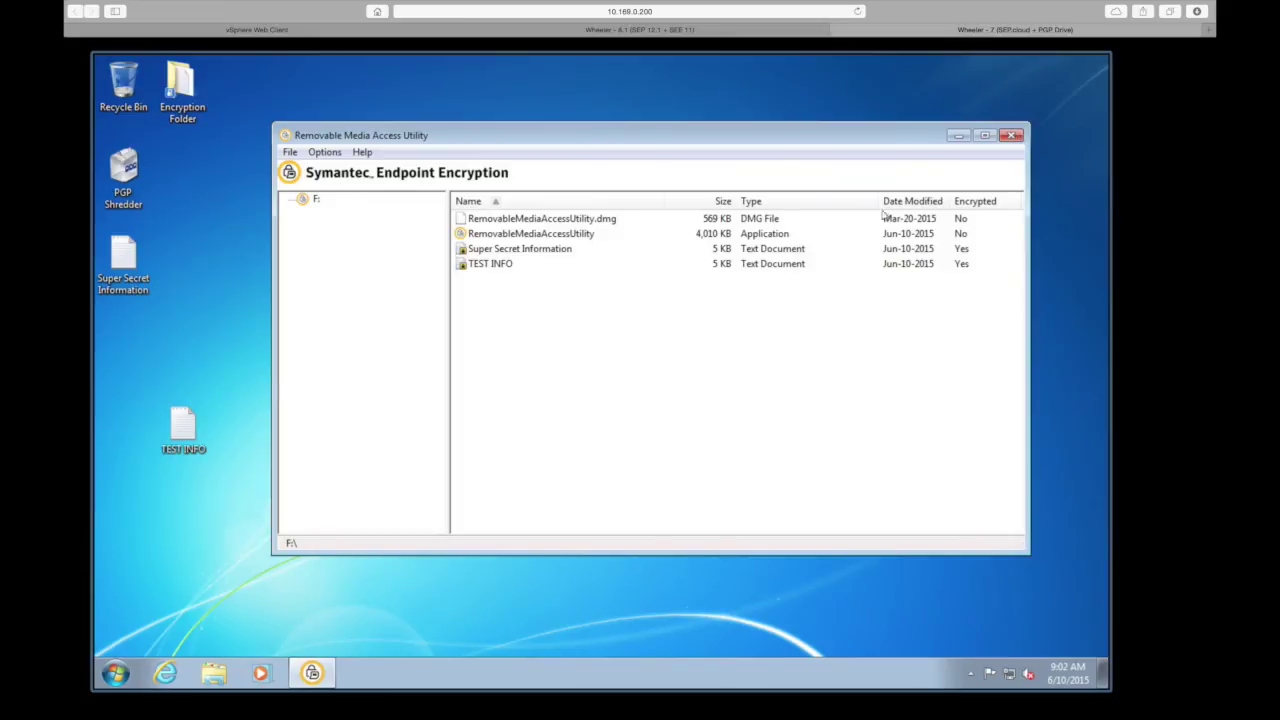
left_click(1014, 135)
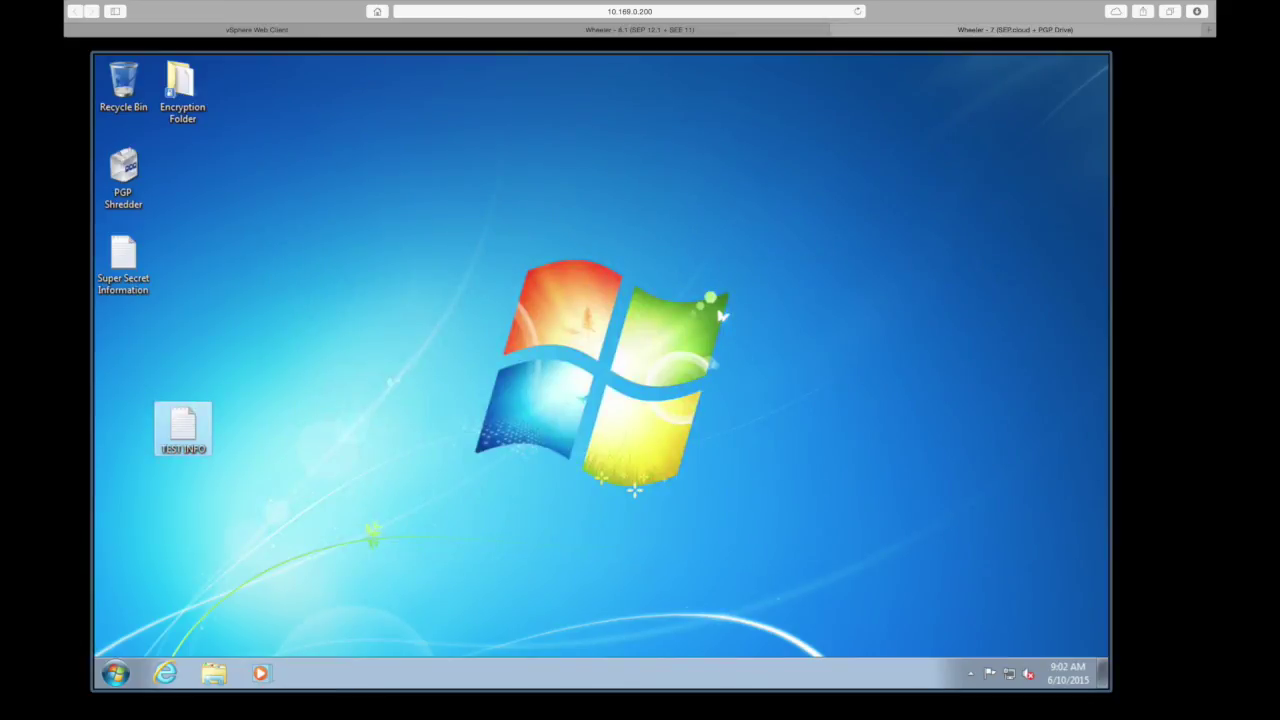
Switch to the Windows 8.1 machine and view New Policy under Native Policy Manager in Symantec Endpoint Encryption Manager
left_click(640, 29)
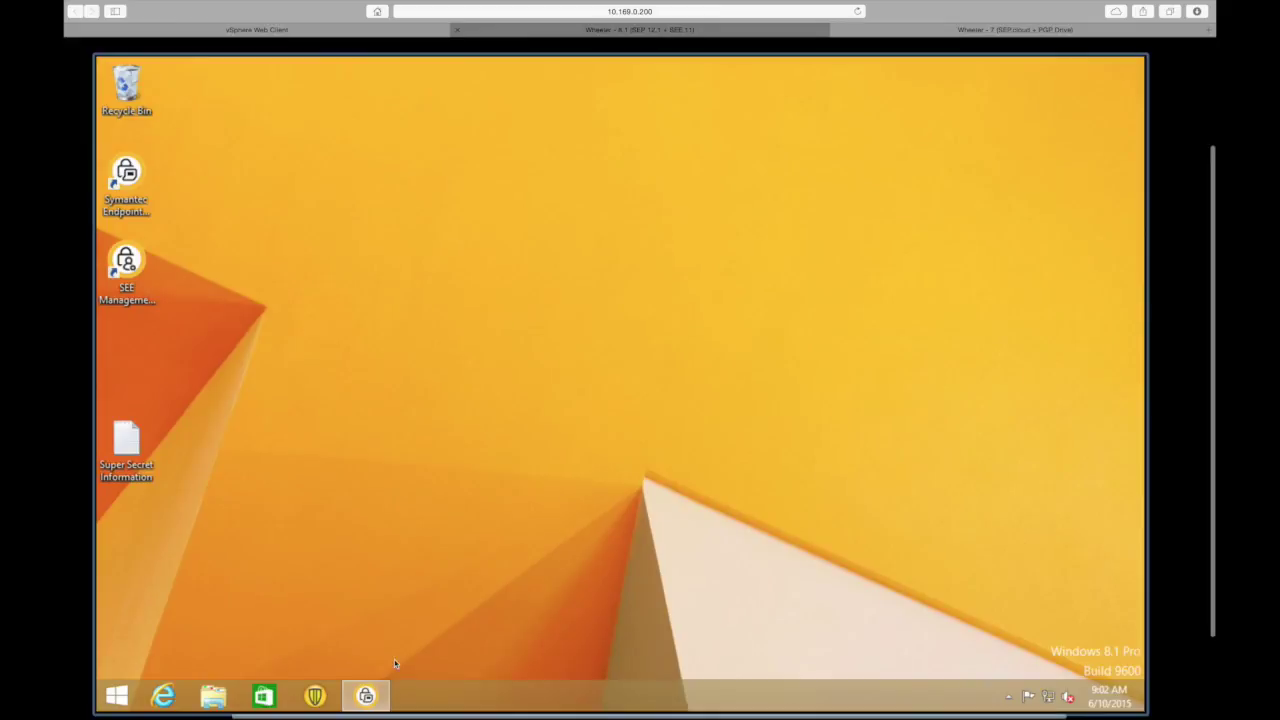
left_click(365, 695)
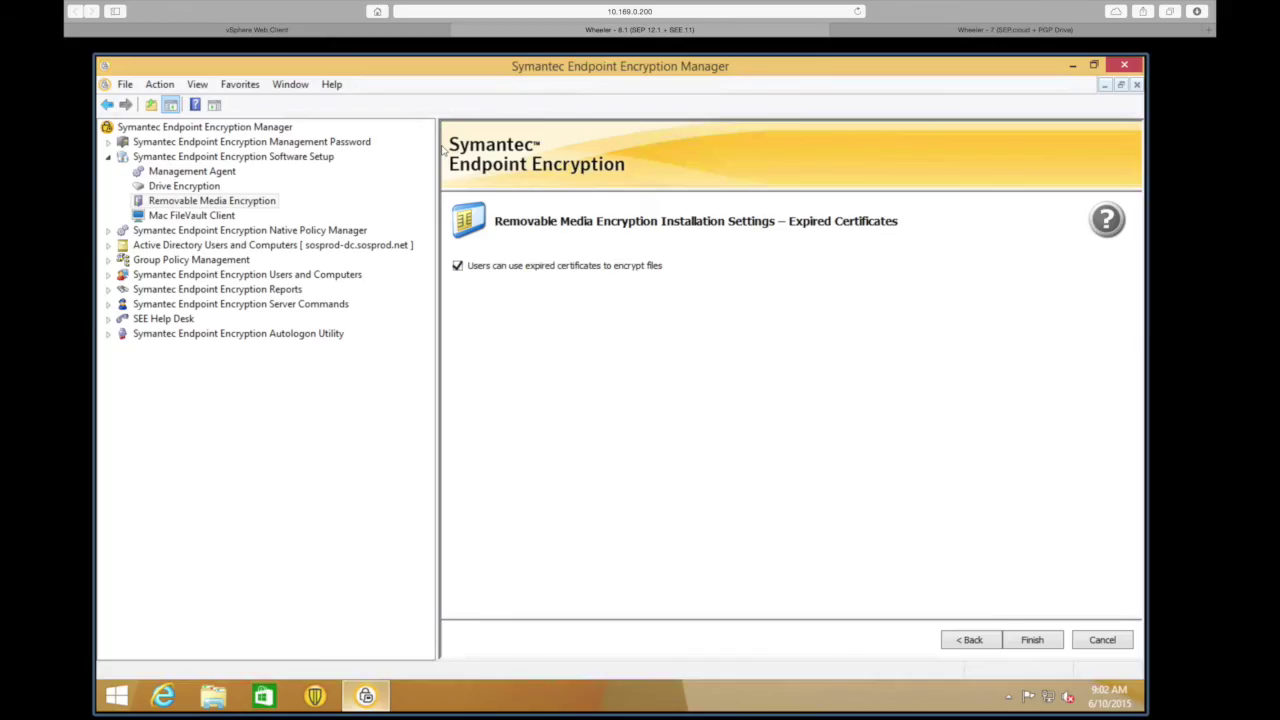
left_click(108, 230)
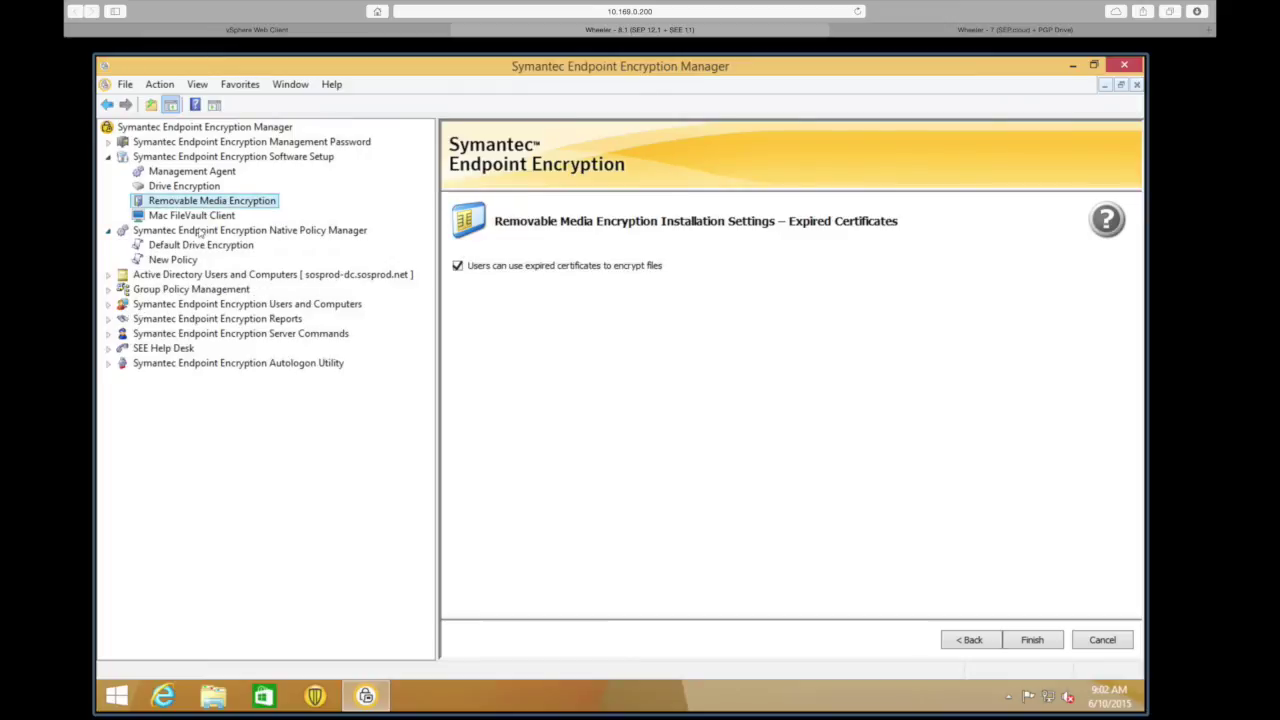
left_click(170, 263)
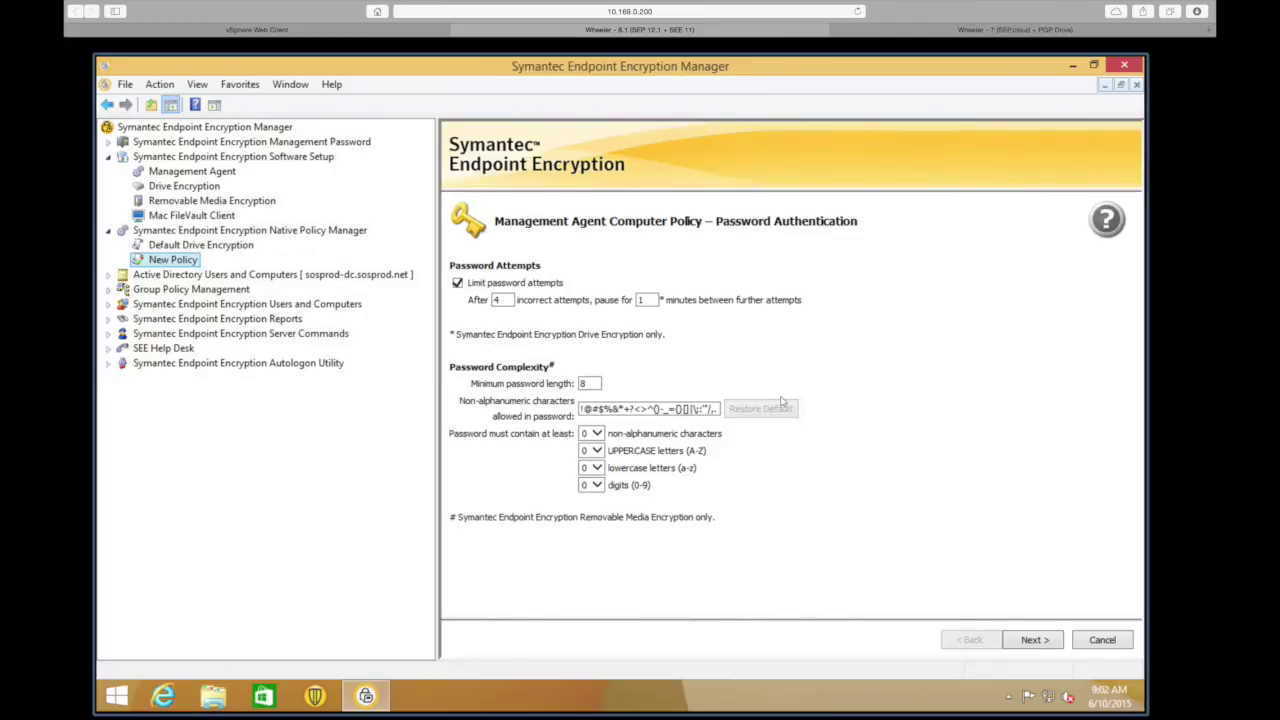
left_click(1031, 641)
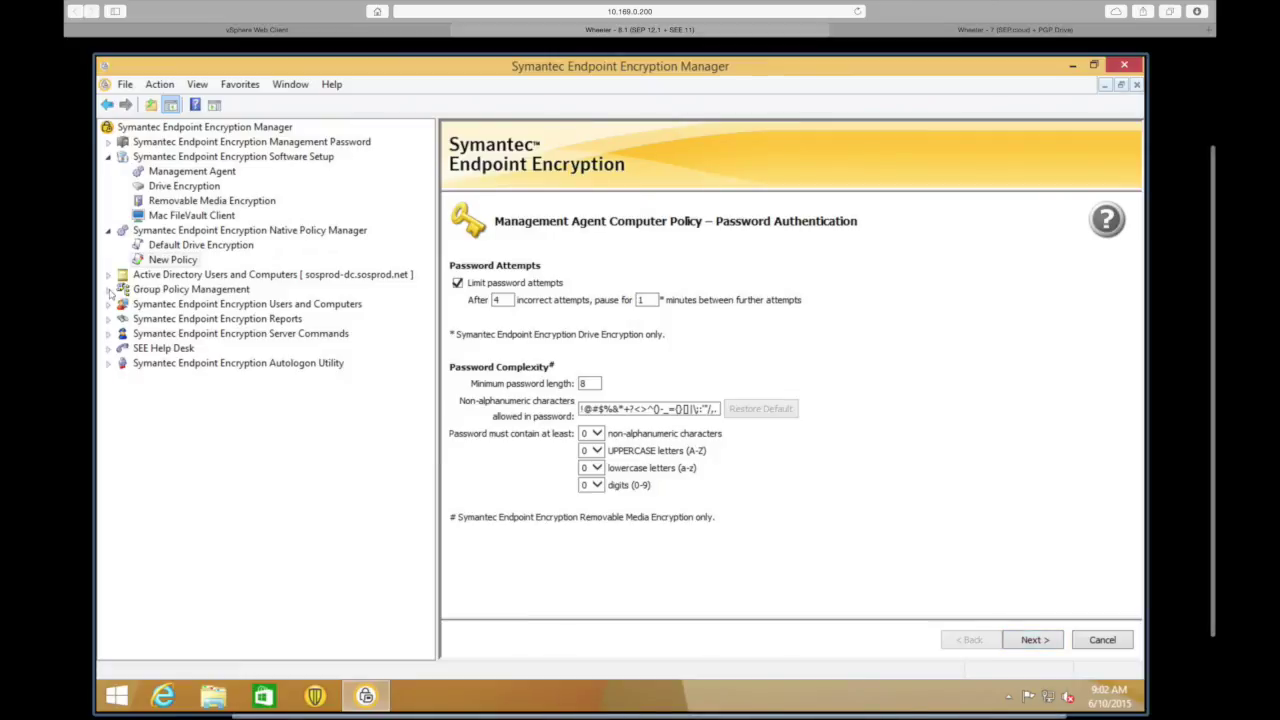
Expand Group Policy Management to the sosprod.net domain and view the policy objects linked to Encryption Clients
left_click(109, 289)
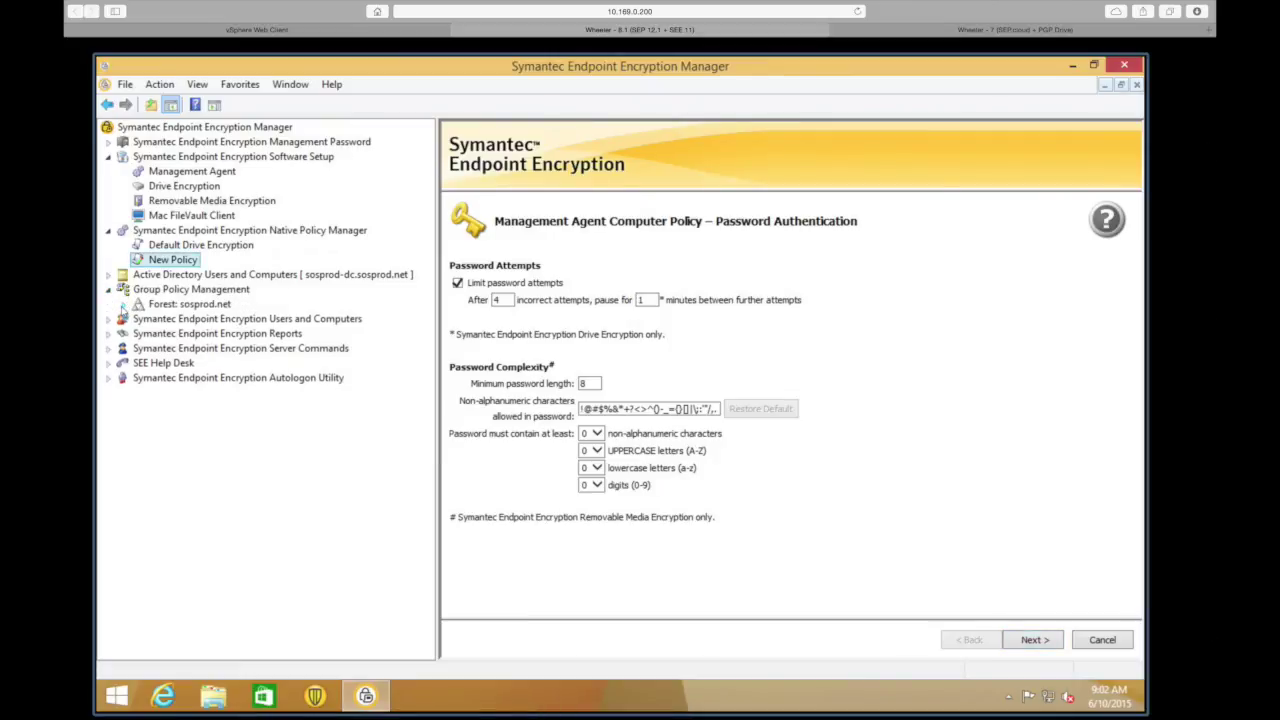
left_click(123, 304)
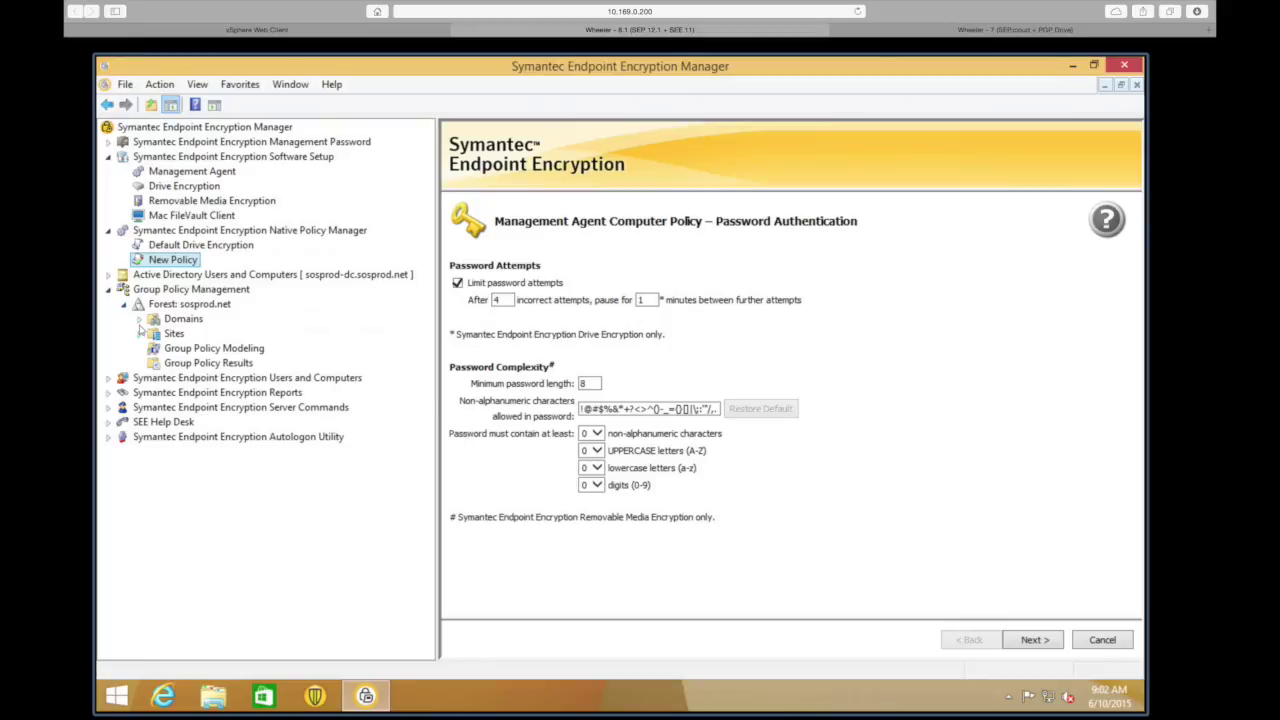
left_click(139, 320)
left_click(155, 334)
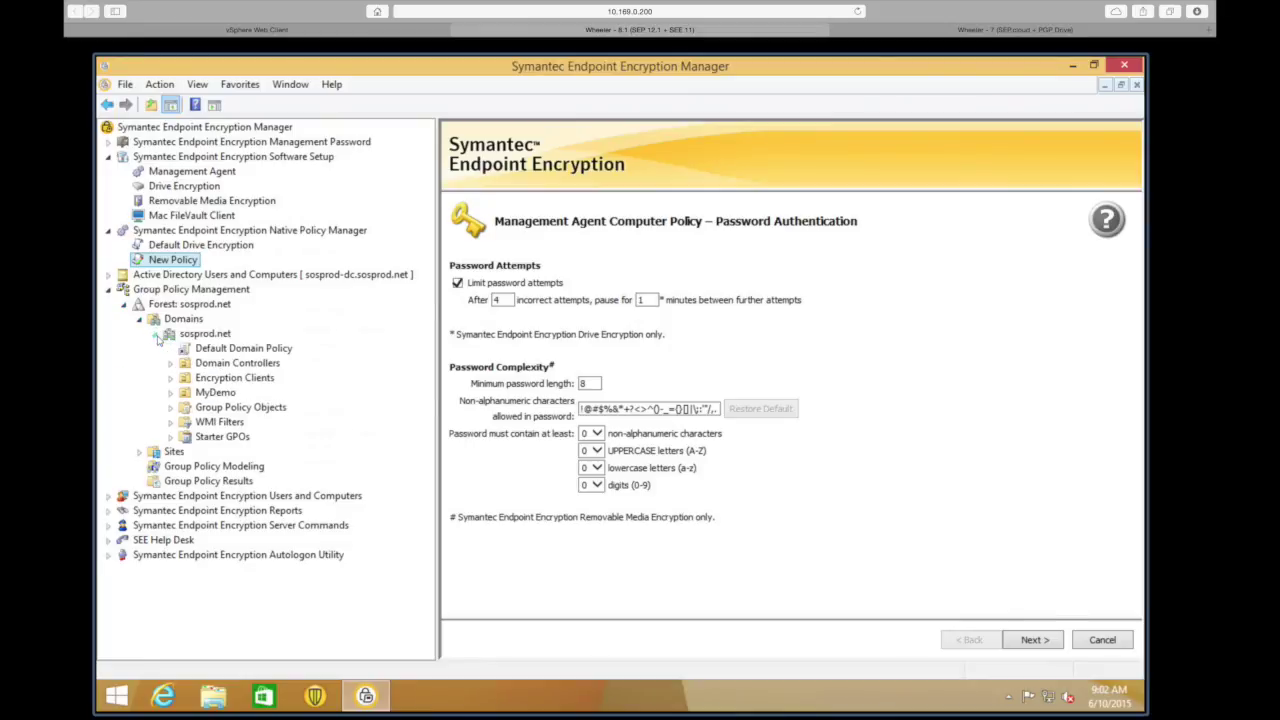
left_click(212, 380)
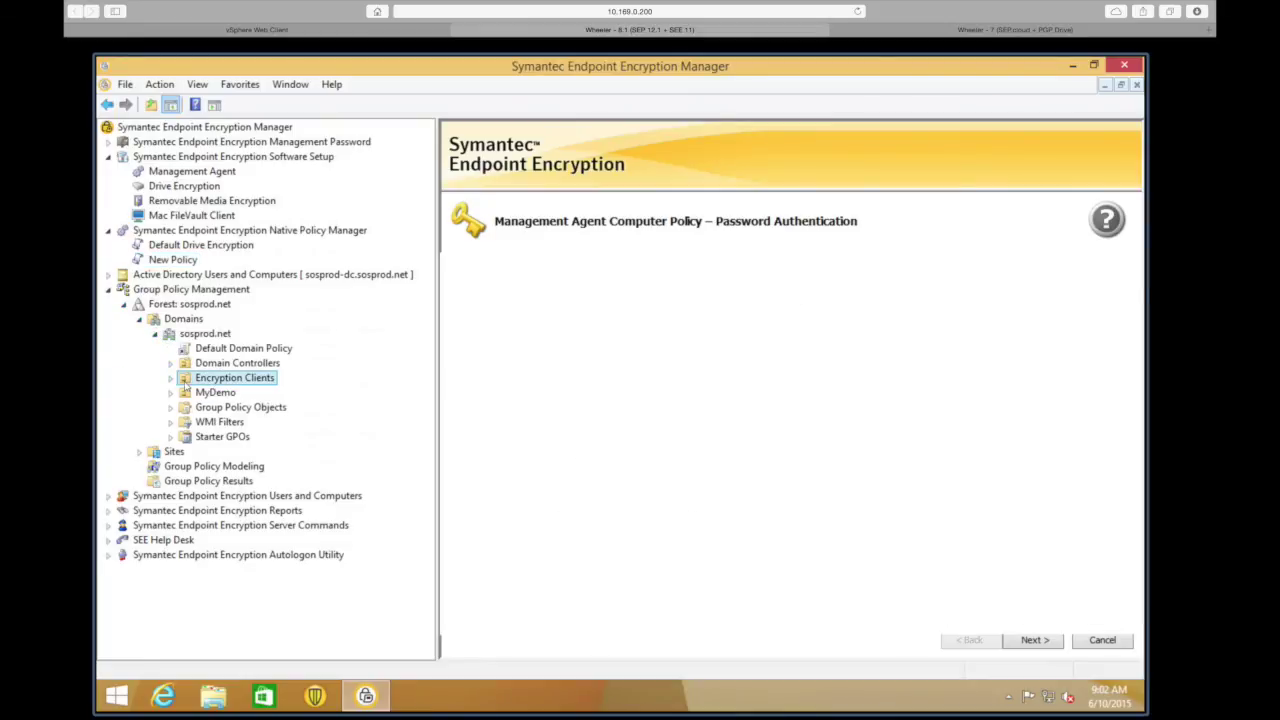
left_click(171, 379)
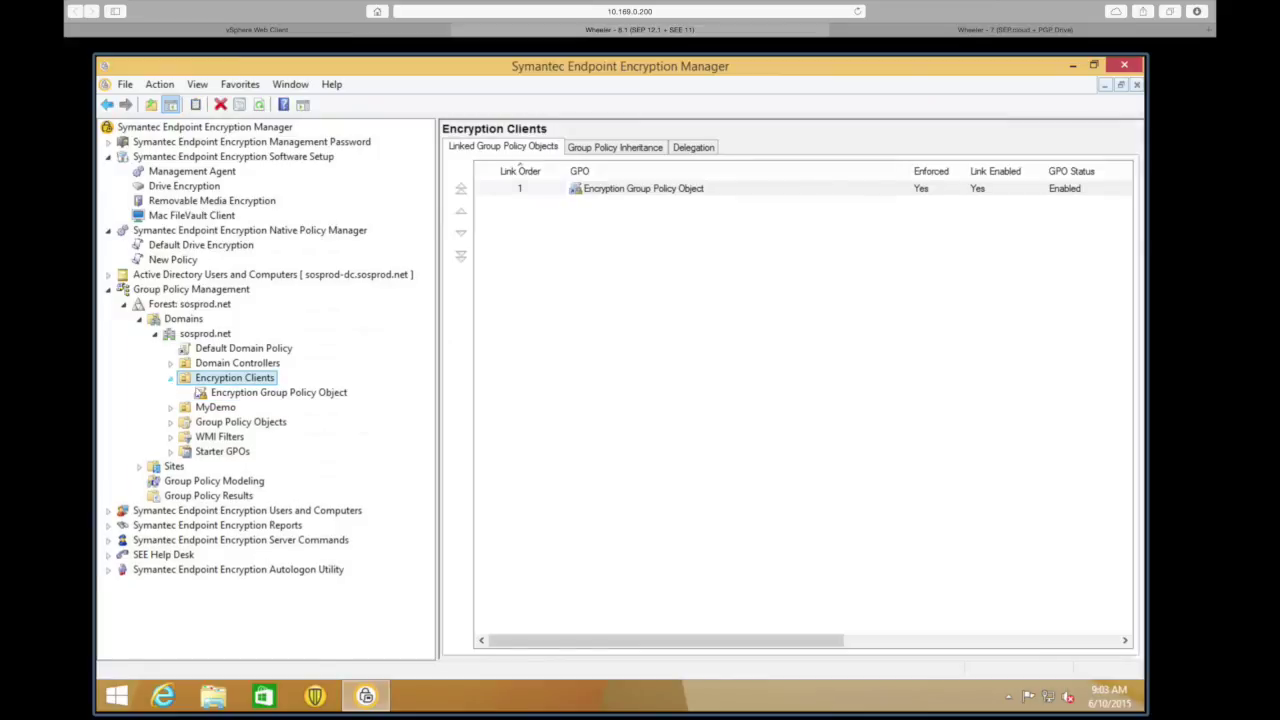
Select the Encryption Group Policy Object under Encryption Clients and open it for editing
left_click(171, 378)
left_click(212, 392)
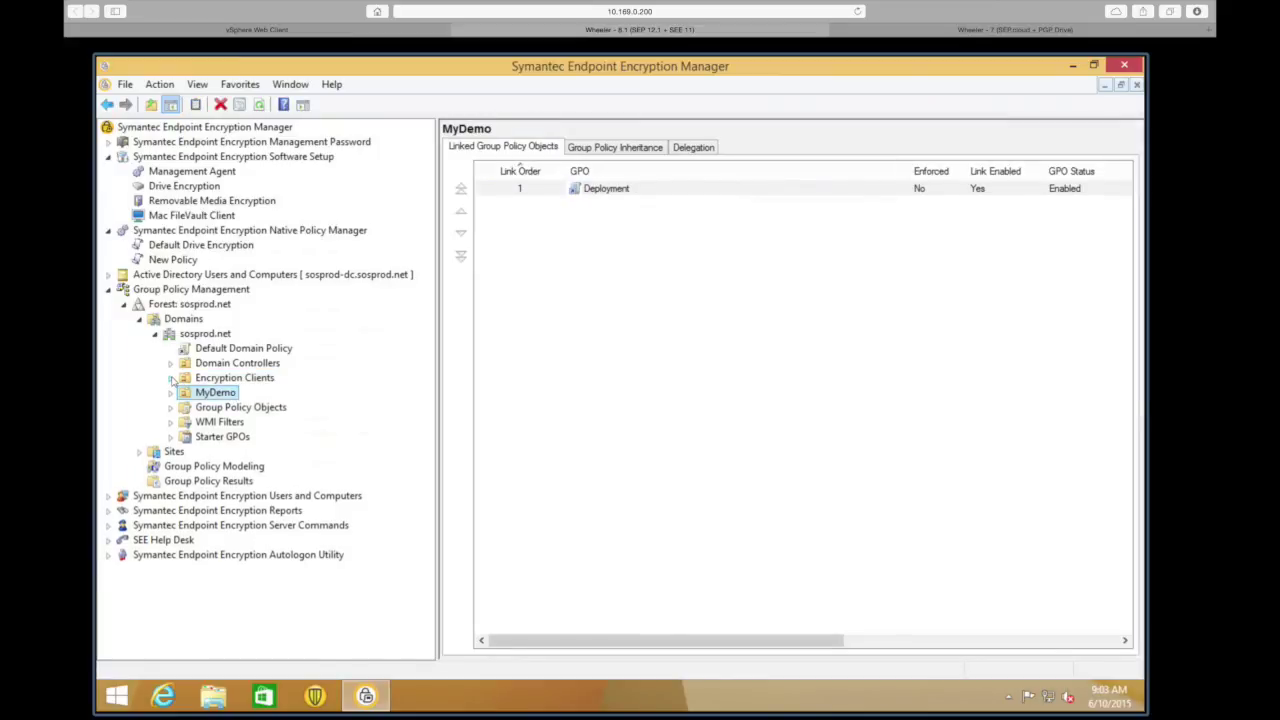
left_click(171, 378)
left_click(245, 394)
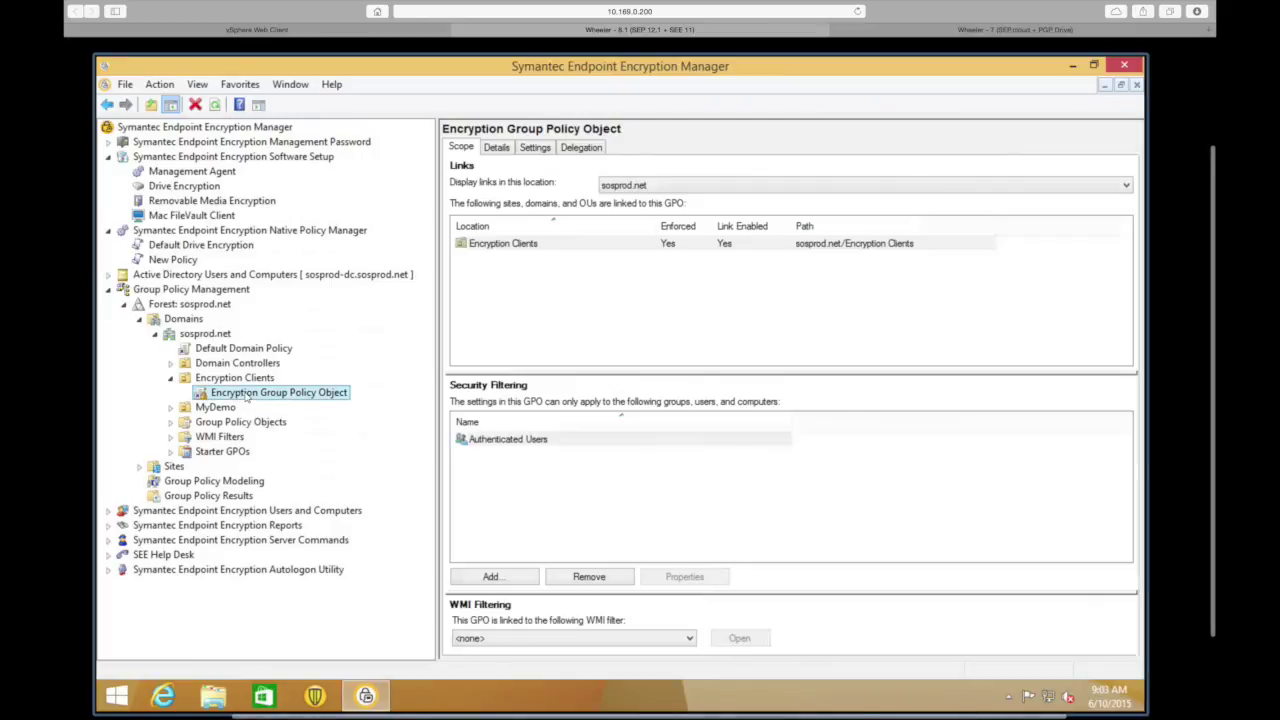
right_click(245, 395)
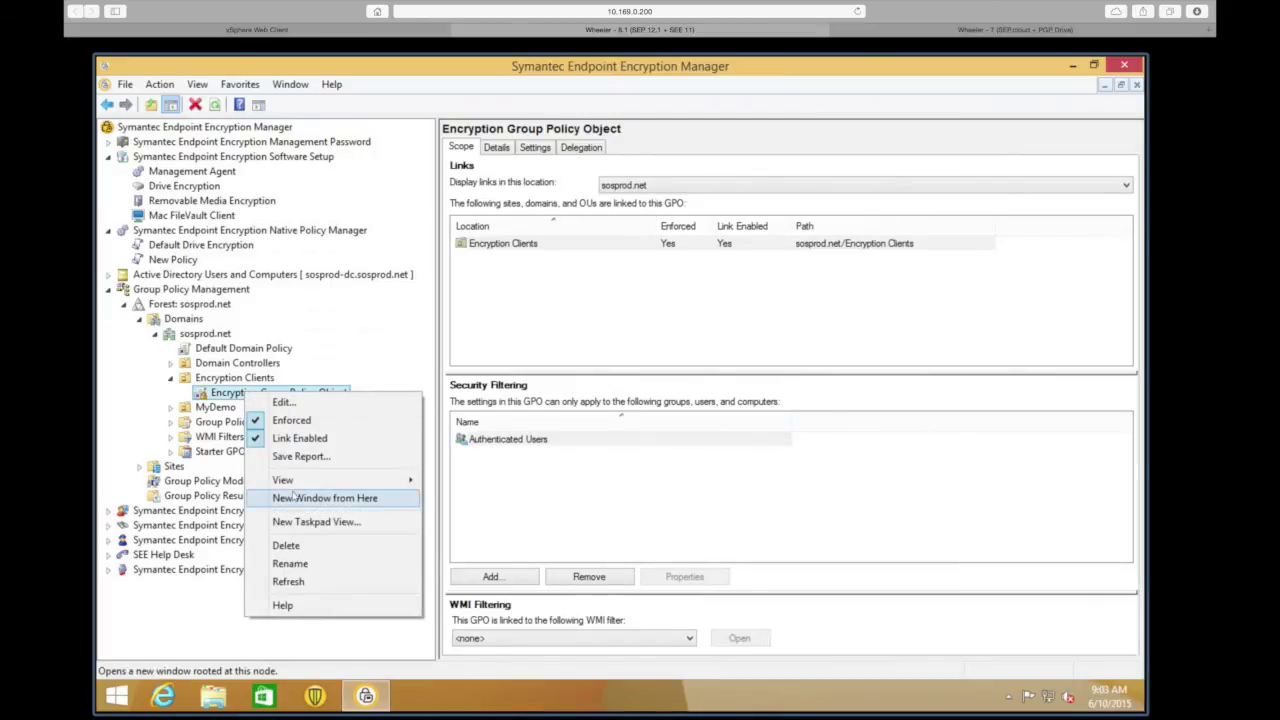
left_click(296, 404)
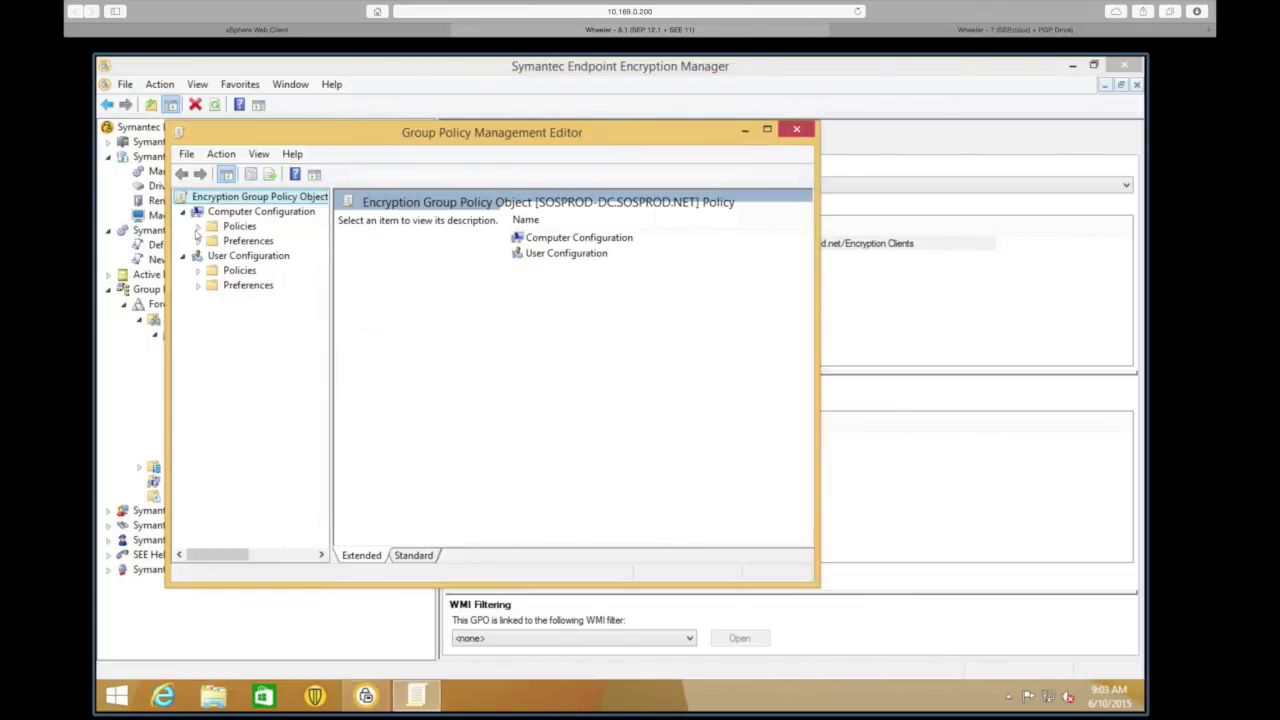
Display the Access and Encryption settings of Removable Media Encryption in the computer configuration's software settings policies
left_click(199, 226)
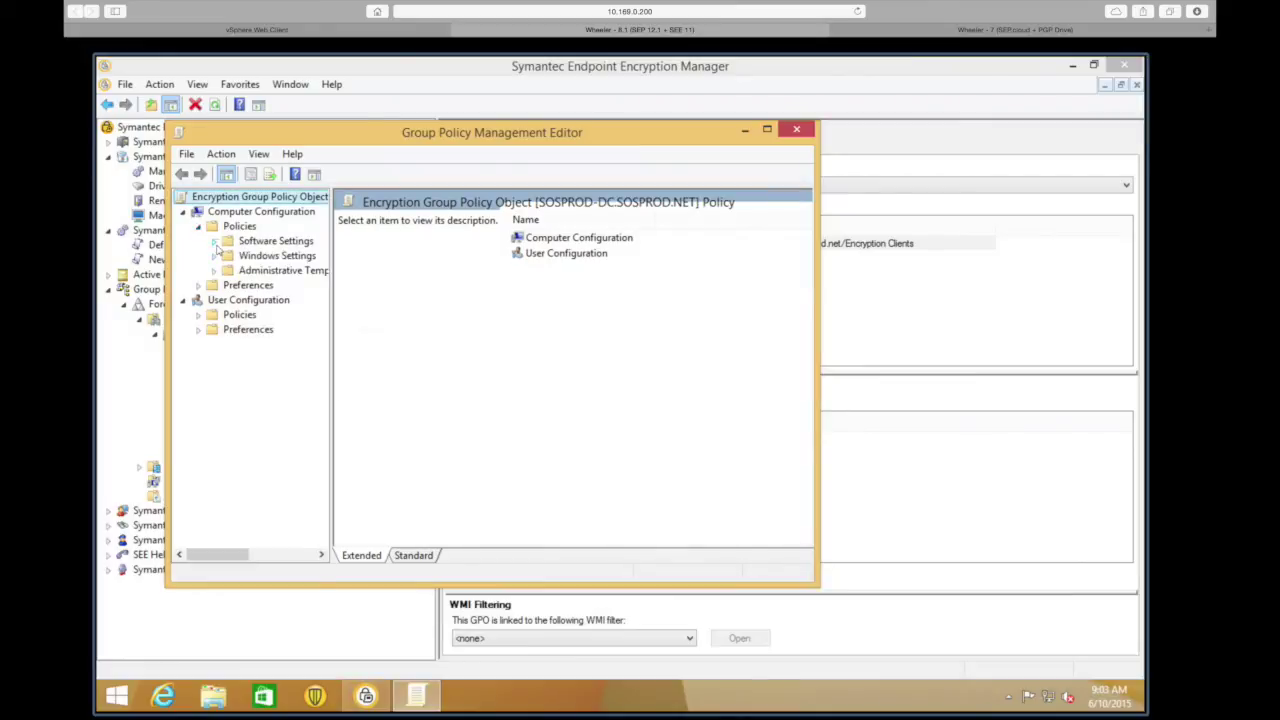
left_click(214, 242)
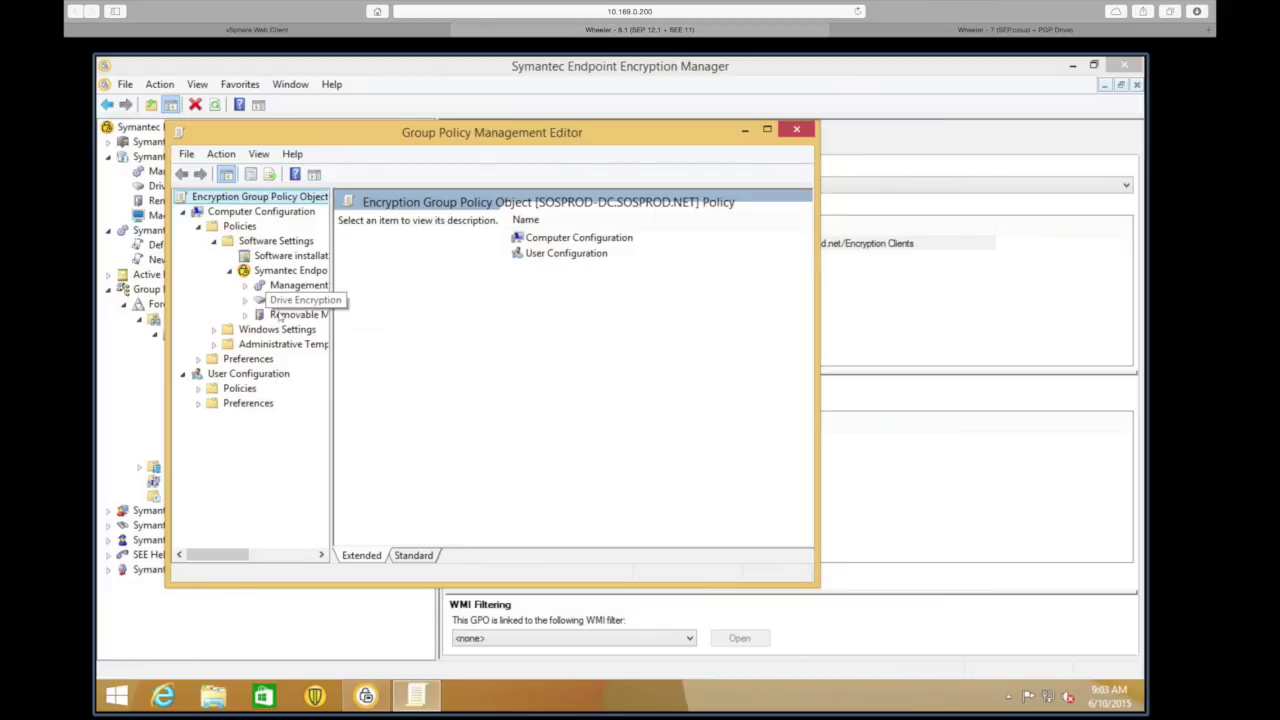
left_click(282, 314)
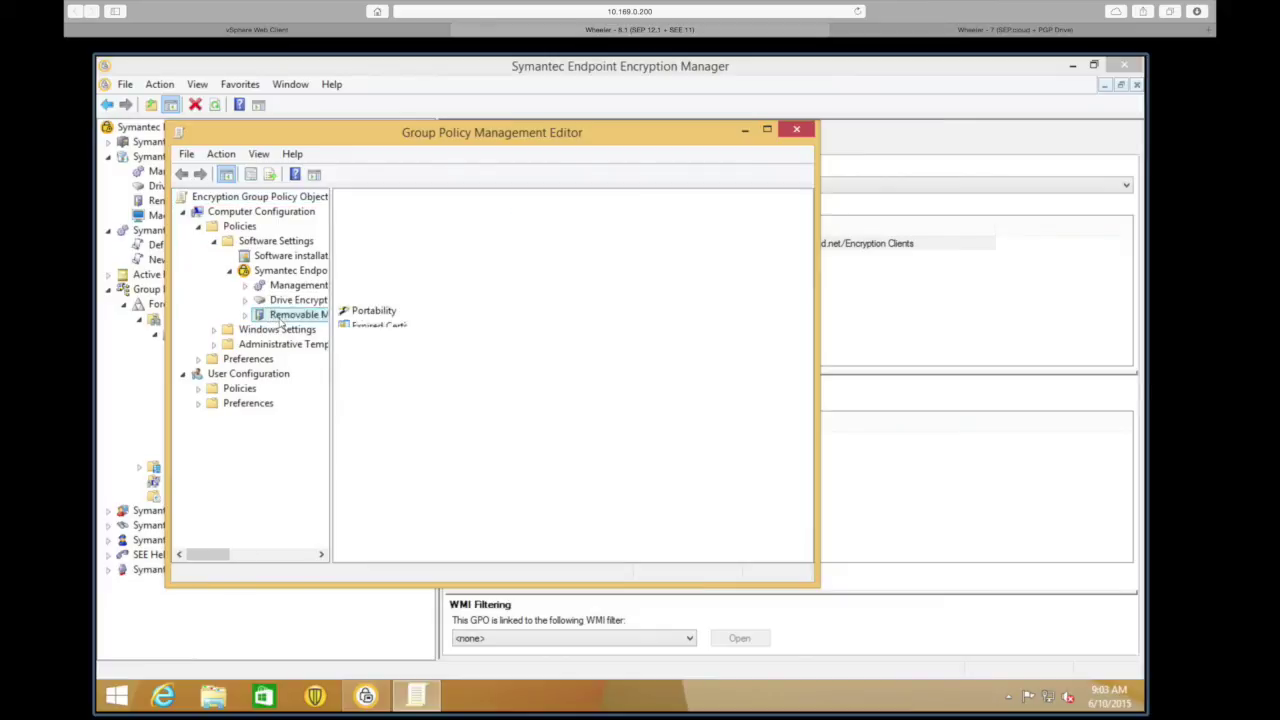
left_click(244, 315)
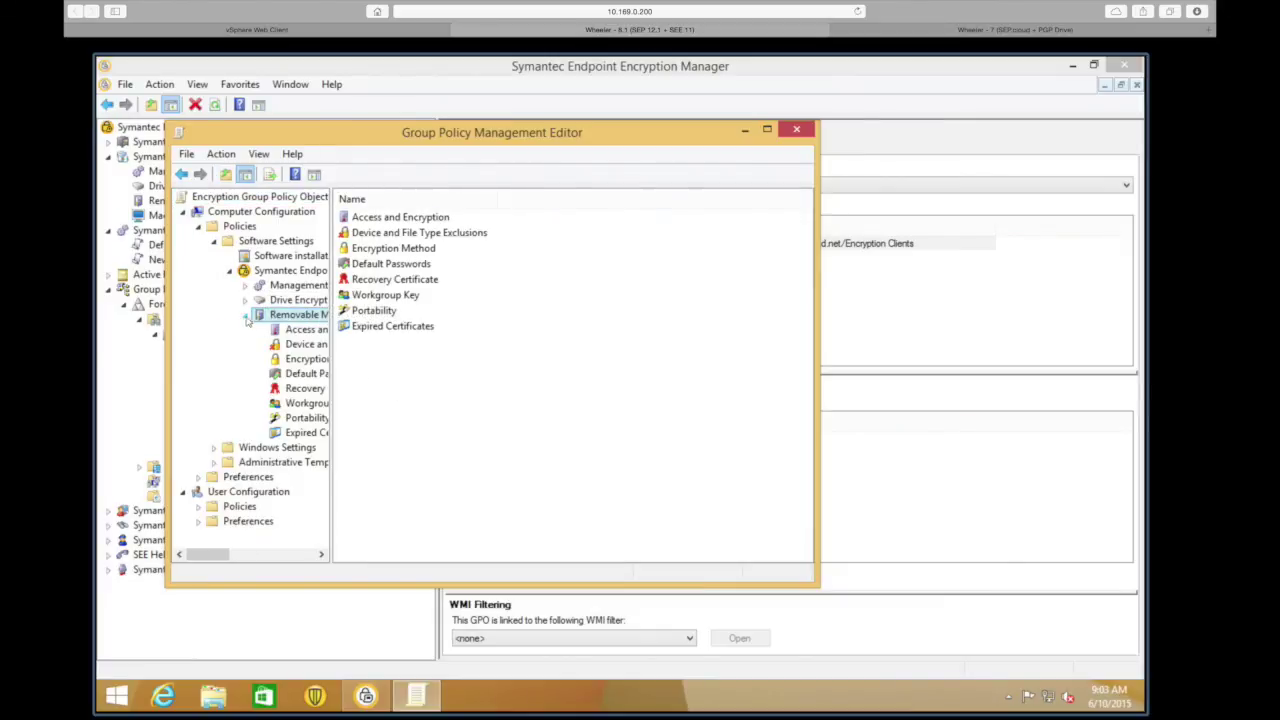
left_click(297, 332)
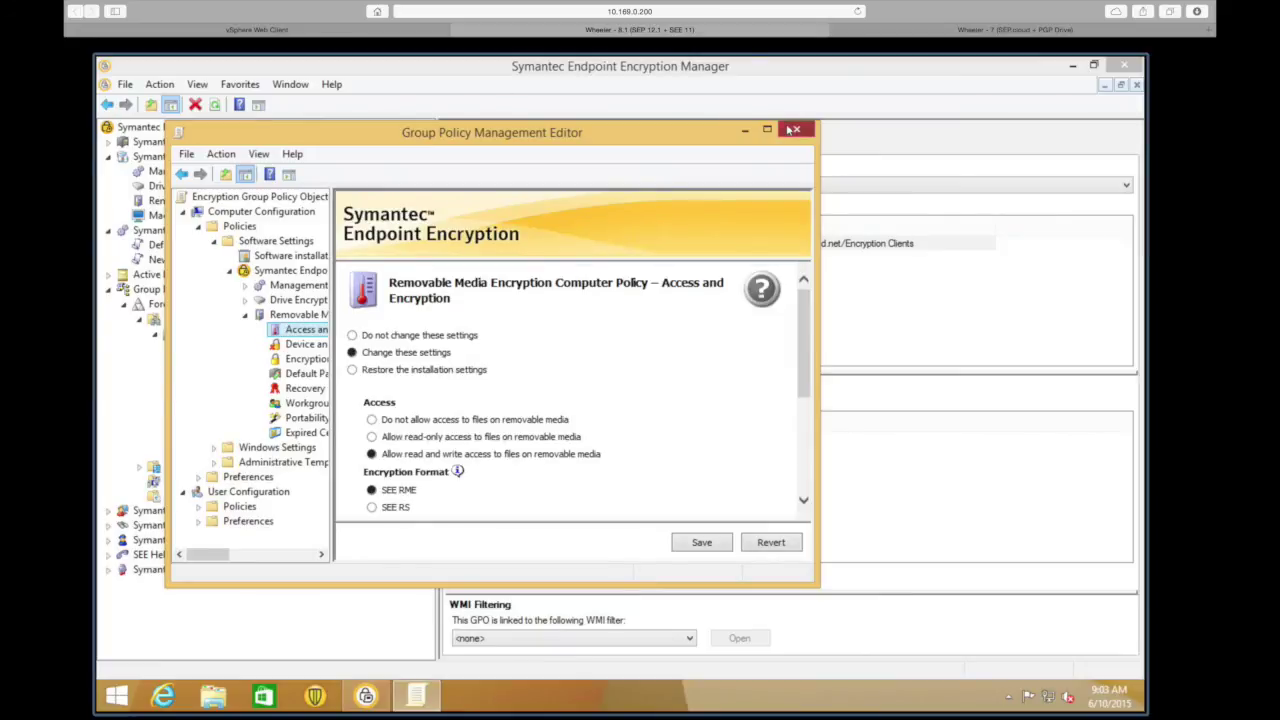
Close the Group Policy editor and run the Computers without Removable Media Encryption Installed report
left_click(110, 289)
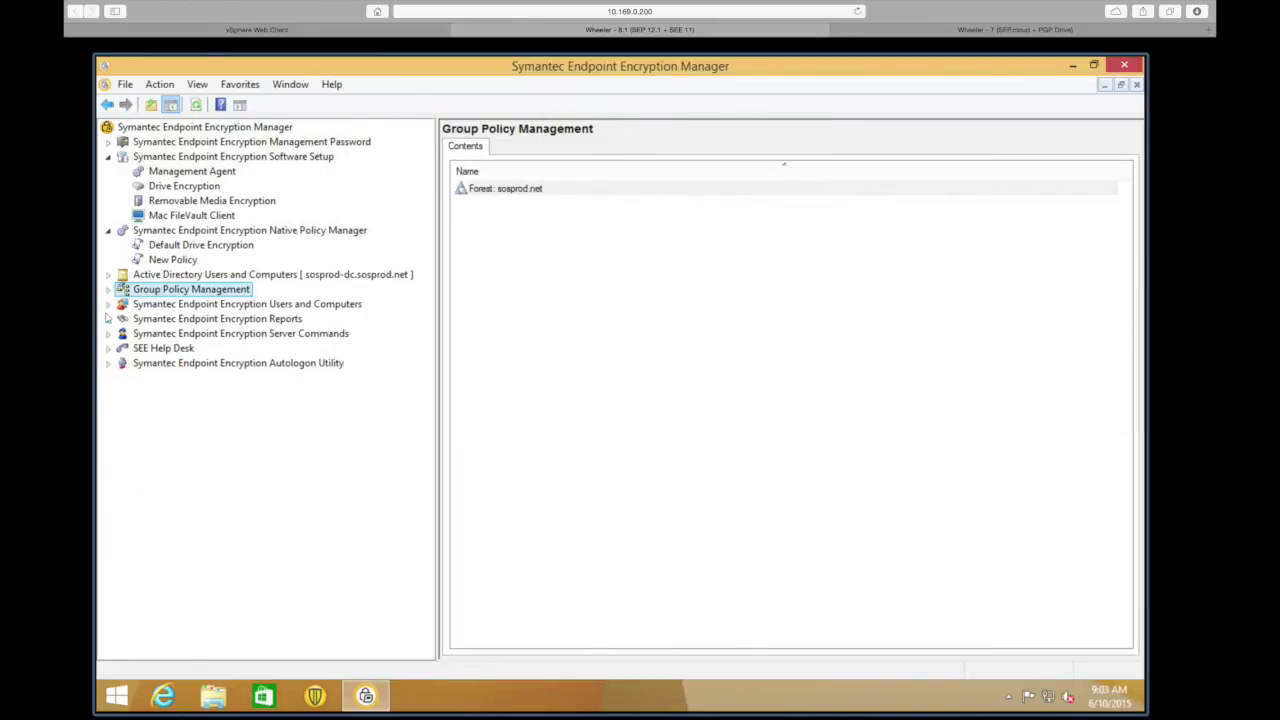
left_click(109, 319)
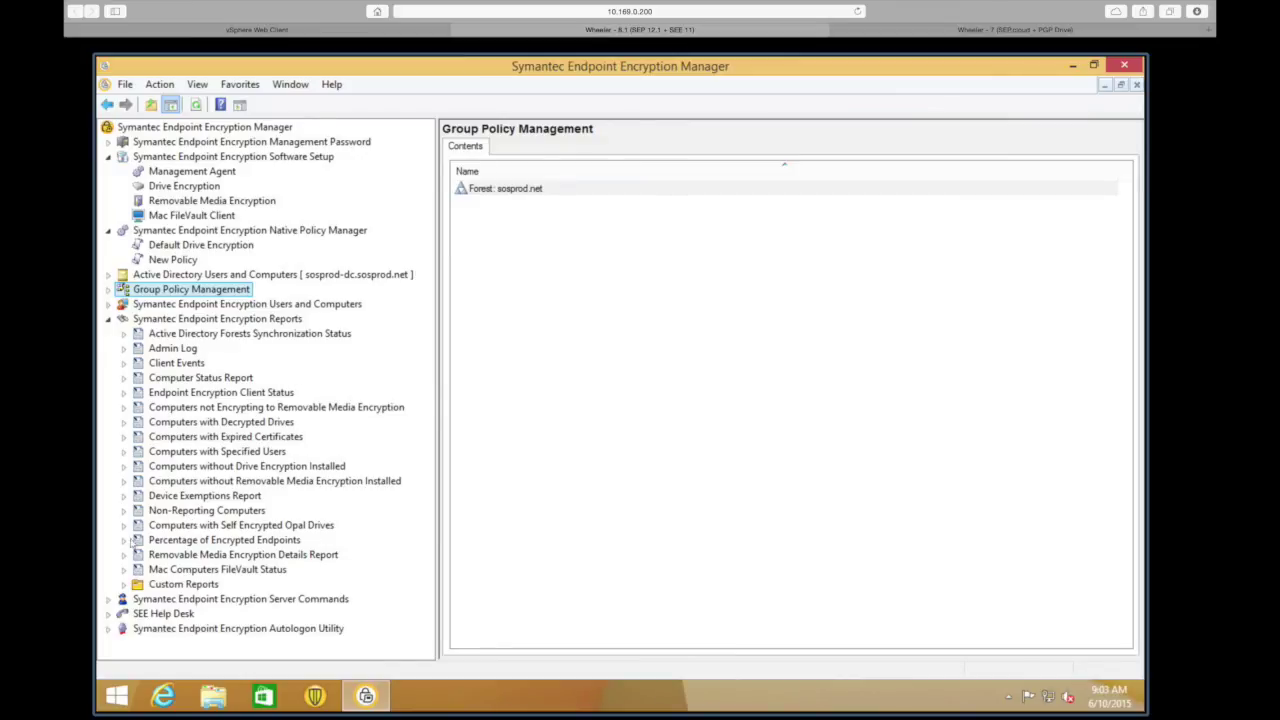
left_click(228, 483)
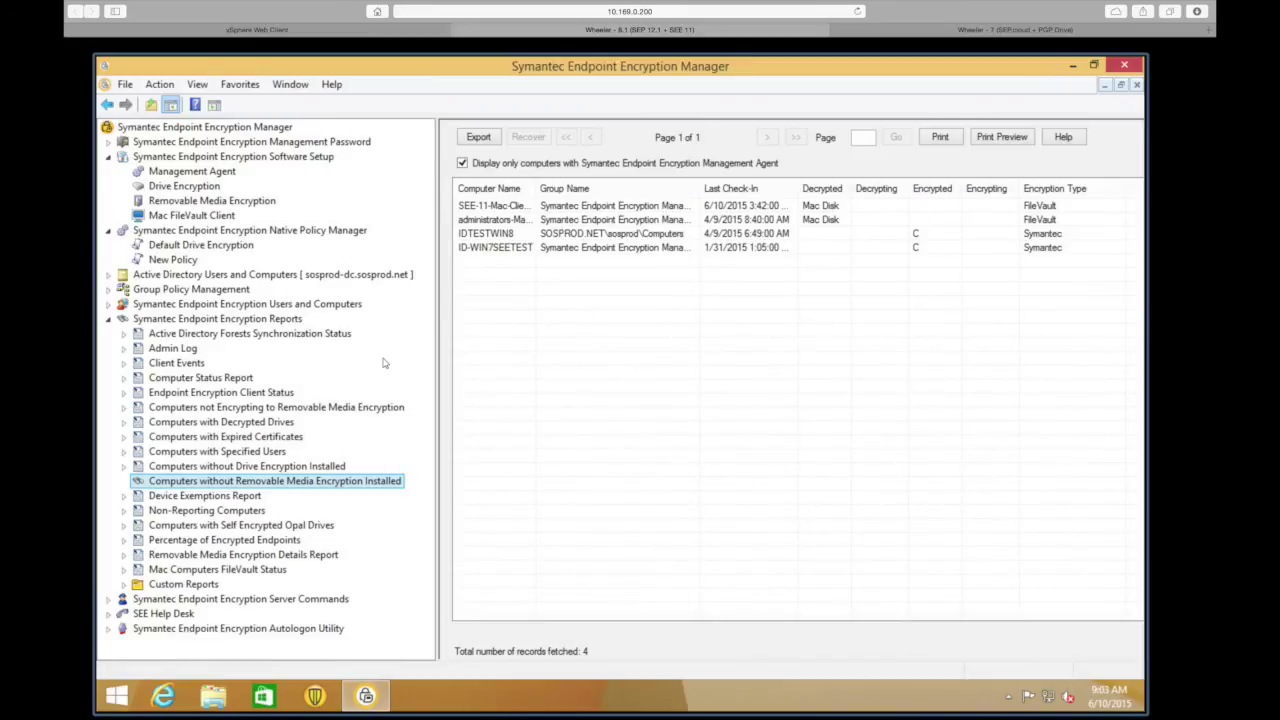
Open the Test custom report and examine its RME device access, encryption format and encryption policy columns
left_click(124, 585)
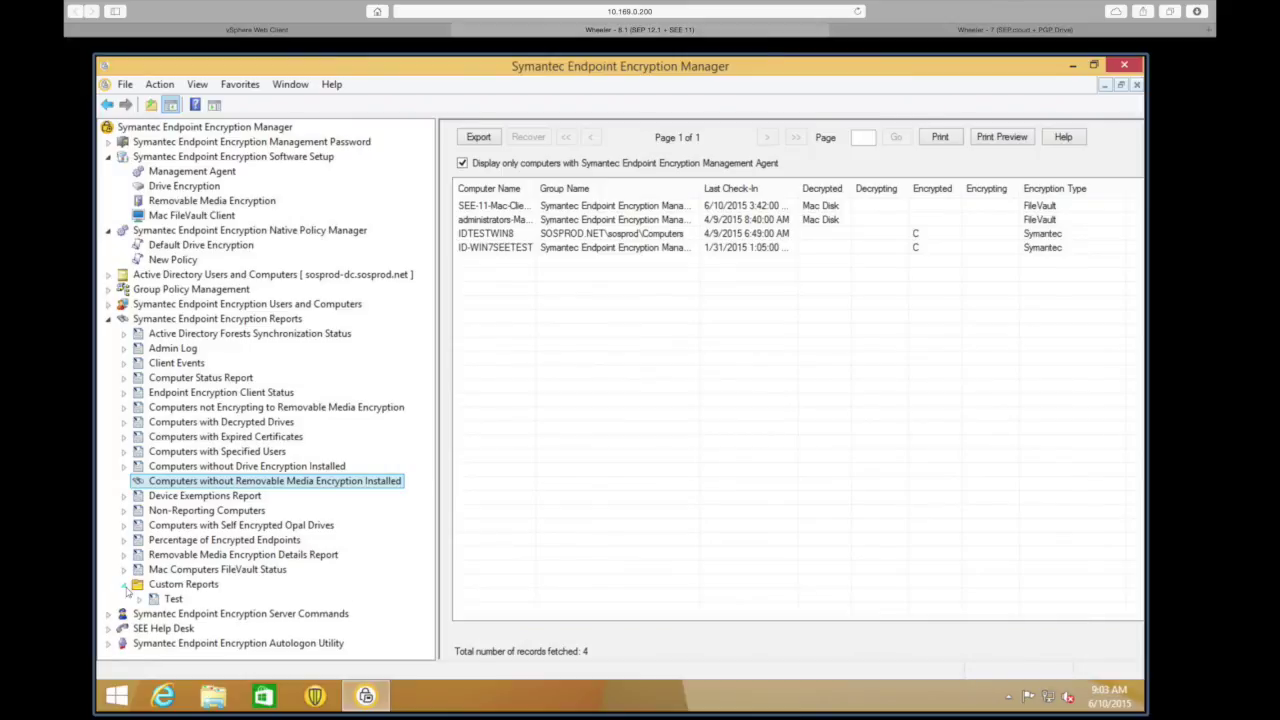
left_click(172, 599)
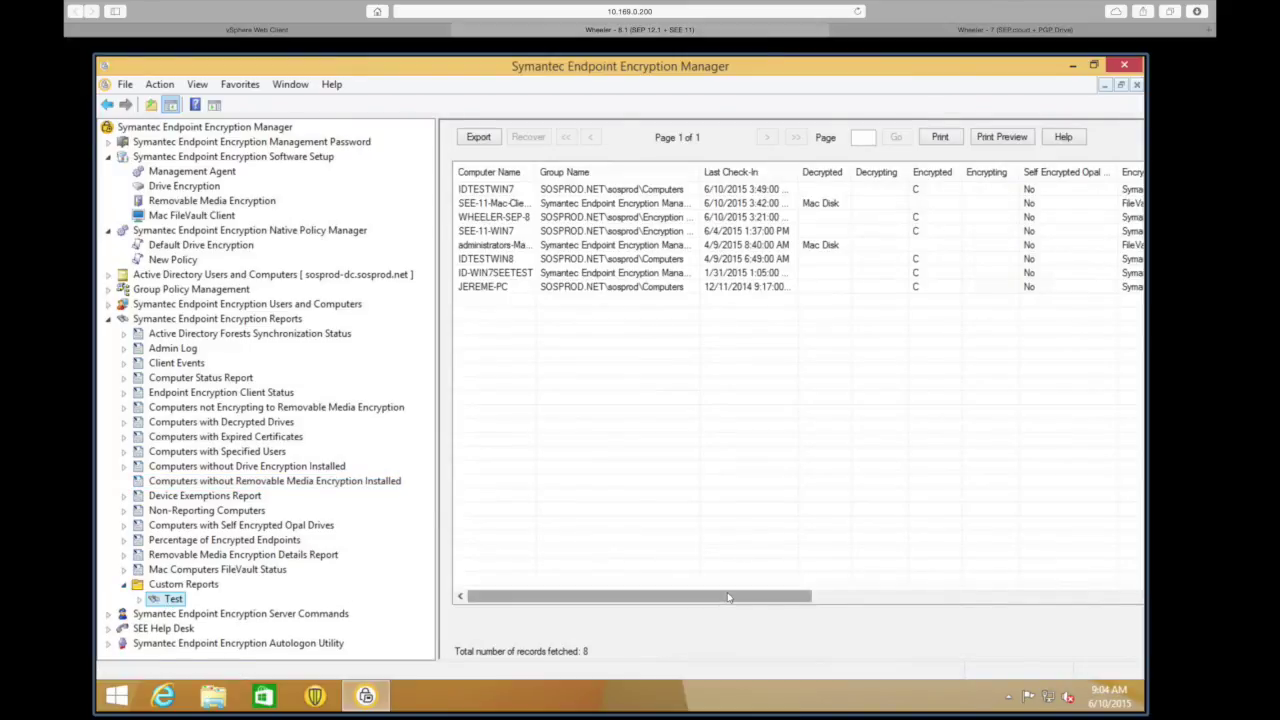
left_click(896, 594)
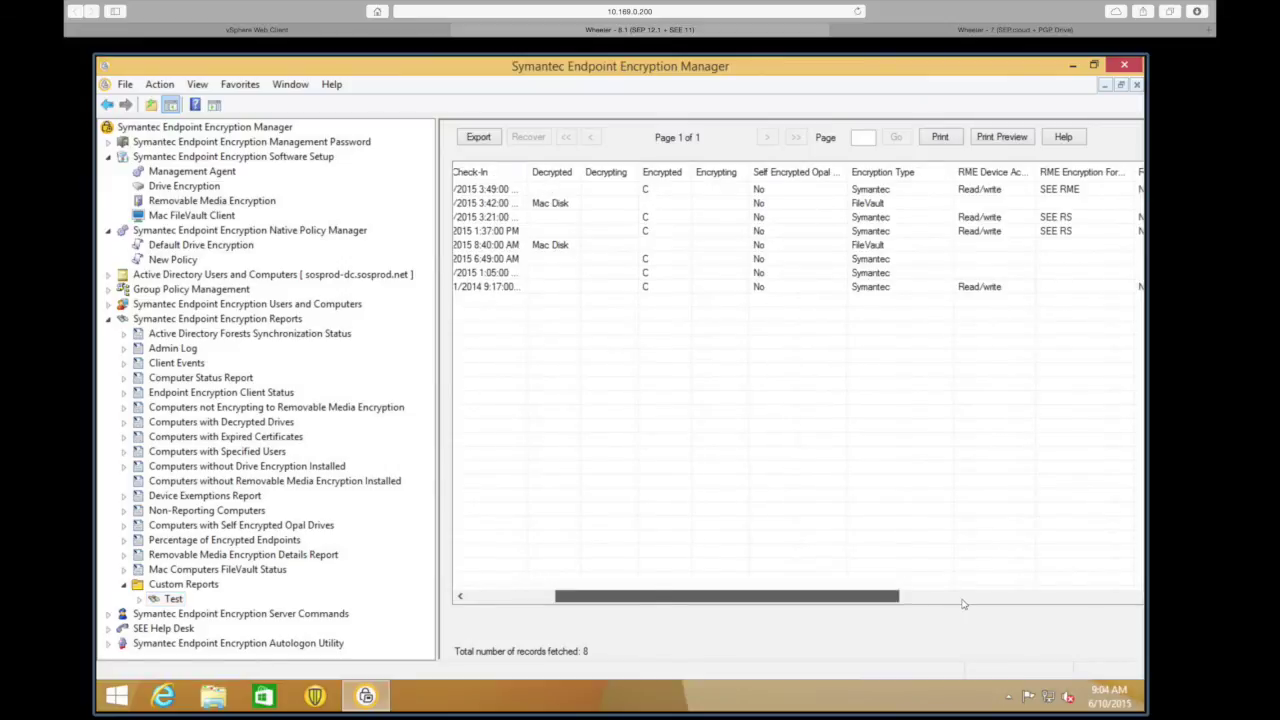
left_click(961, 597)
left_click_drag(962, 600, 997, 600)
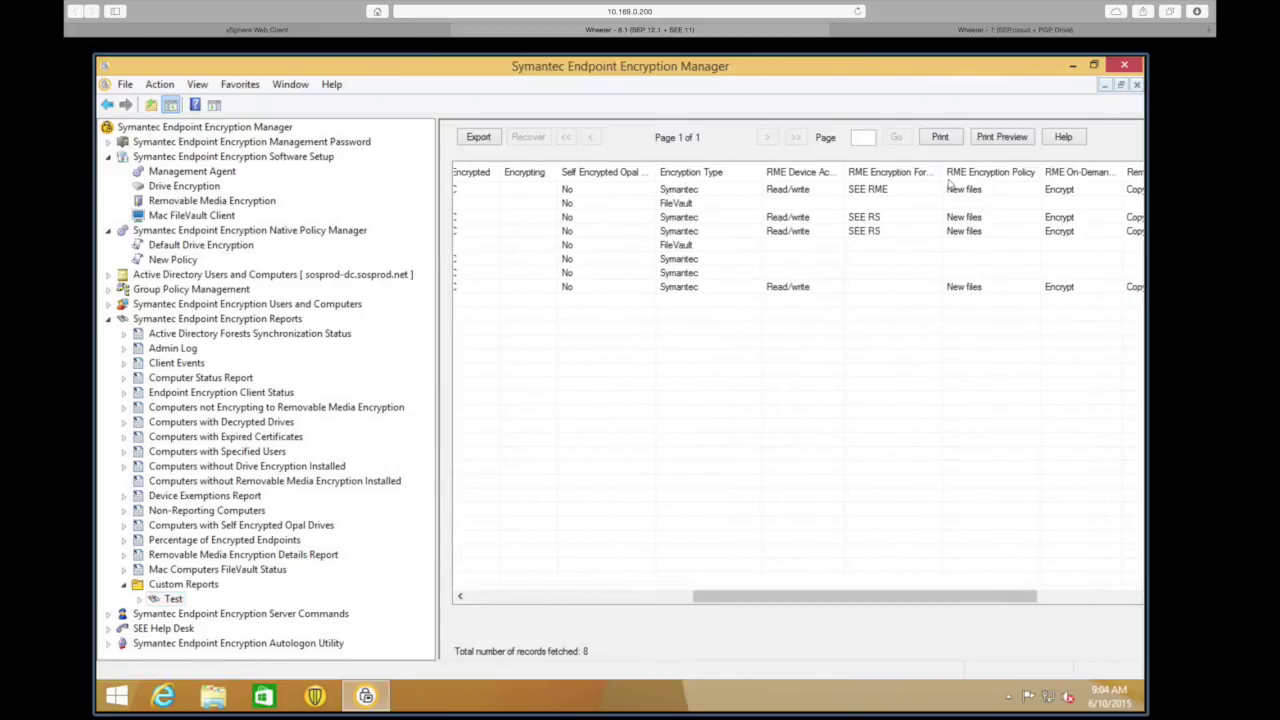